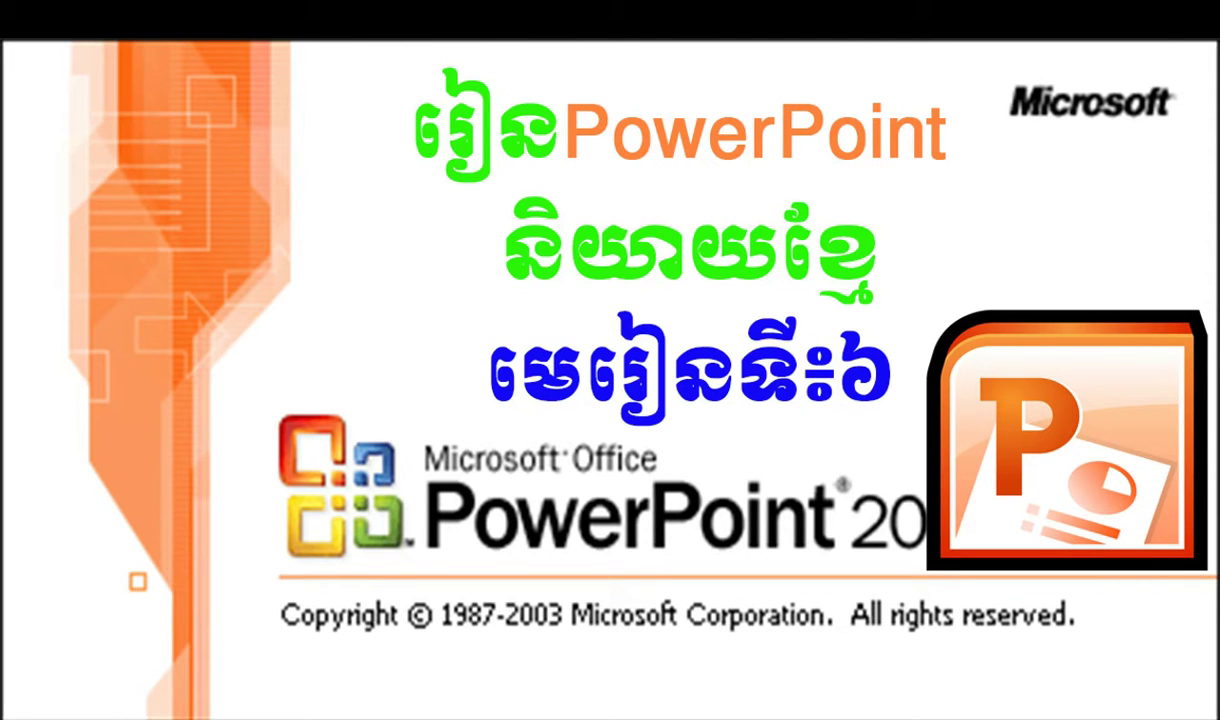
Step: Exit the title-slide show and return to Normal view for editing
key("Escape")
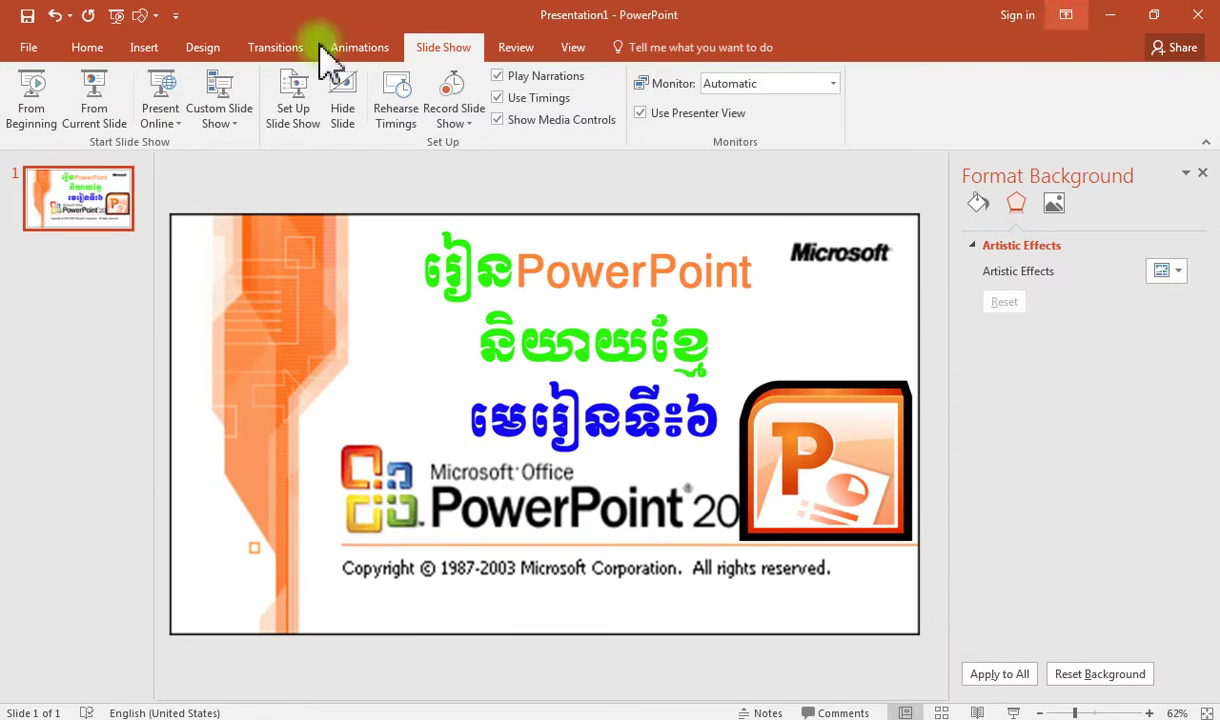
Step: Add a new second slide after the title slide
left_click(86, 104)
left_click(143, 49)
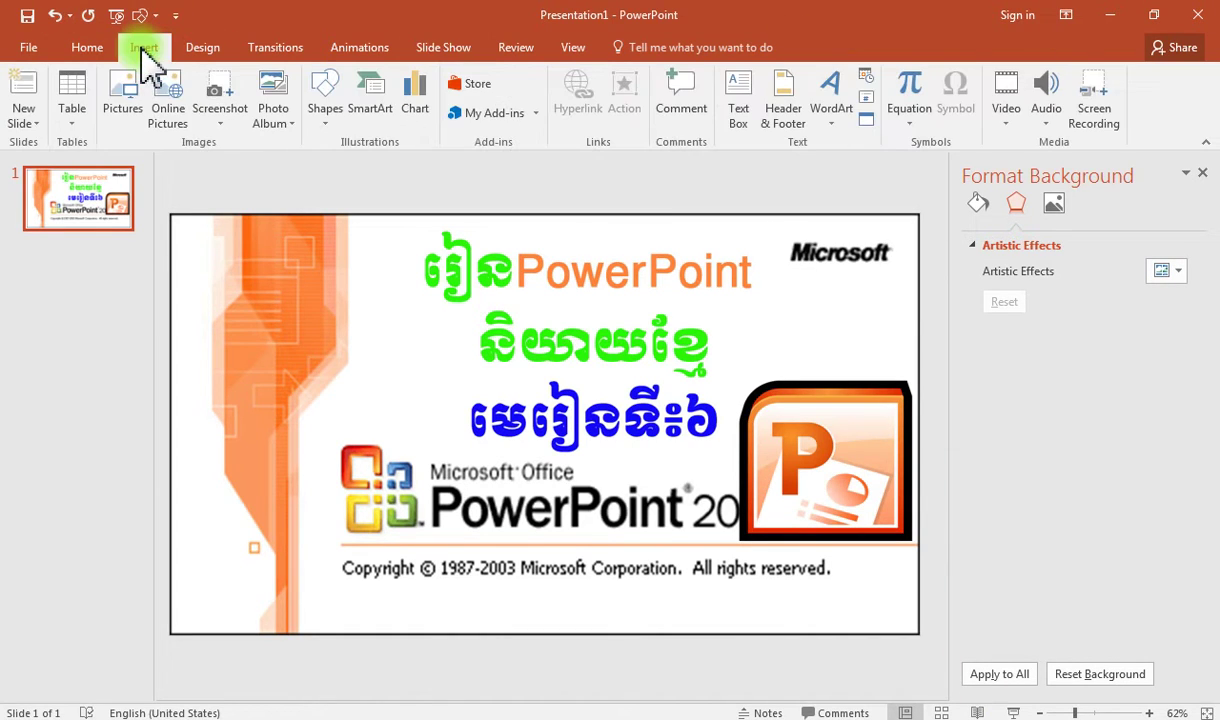
left_click(88, 50)
left_click(106, 115)
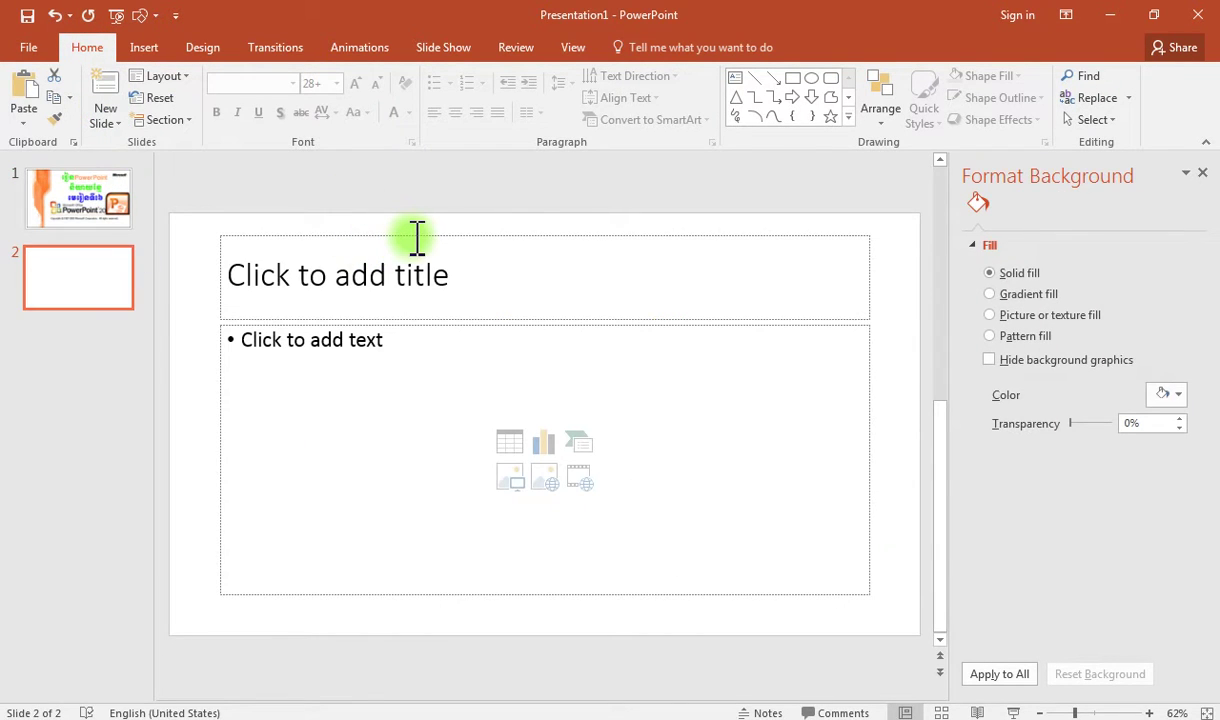
Step: Delete the new slide's title and body placeholders, then close the Format Background pane
left_click(417, 238)
left_click(413, 237)
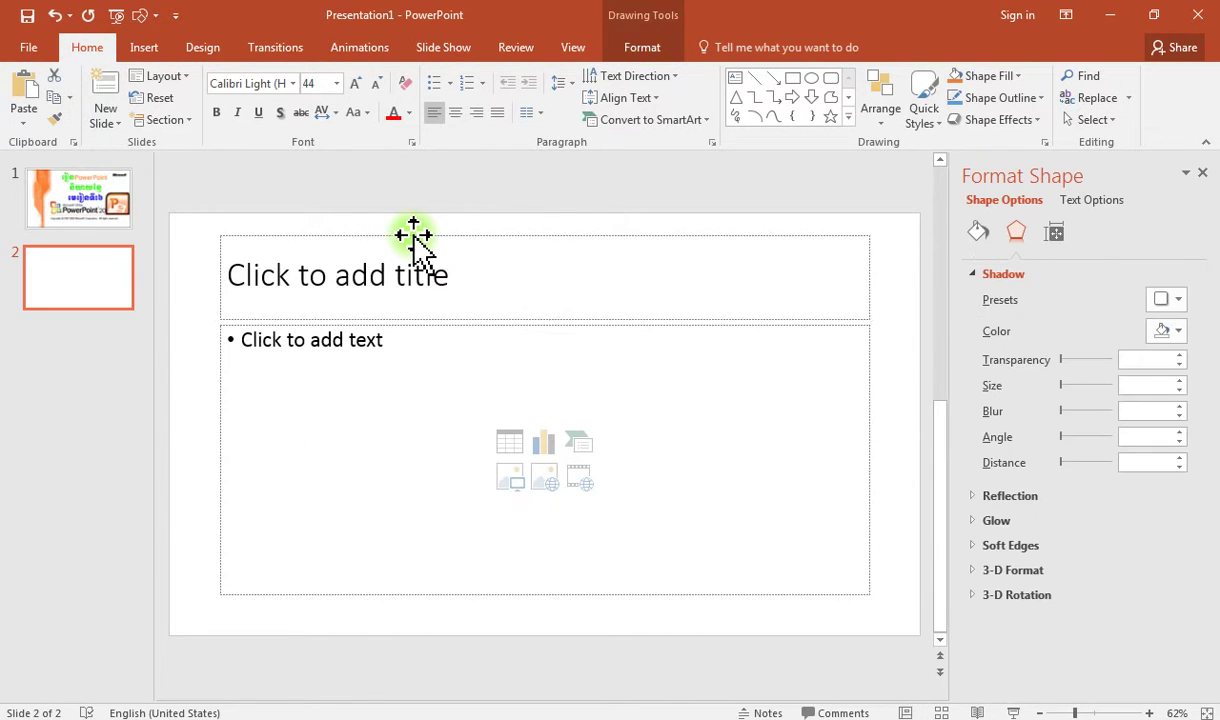
left_click(436, 320)
left_click(450, 237)
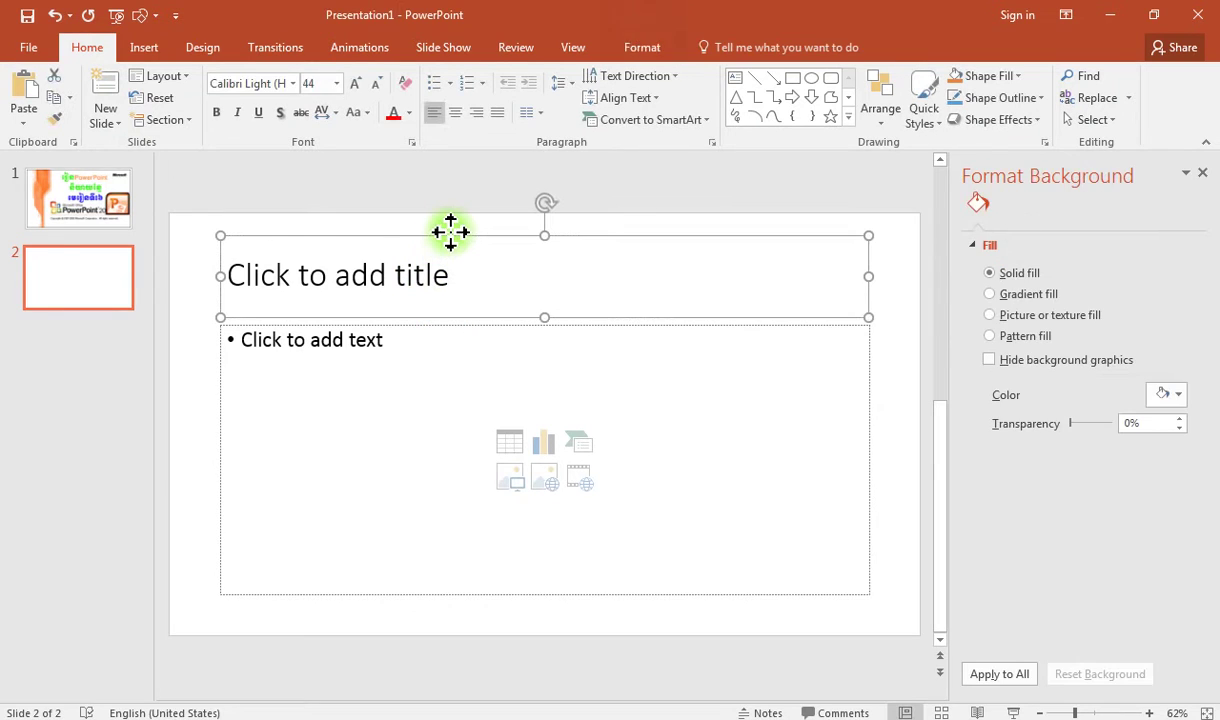
left_click(457, 322, "shift")
key("Delete")
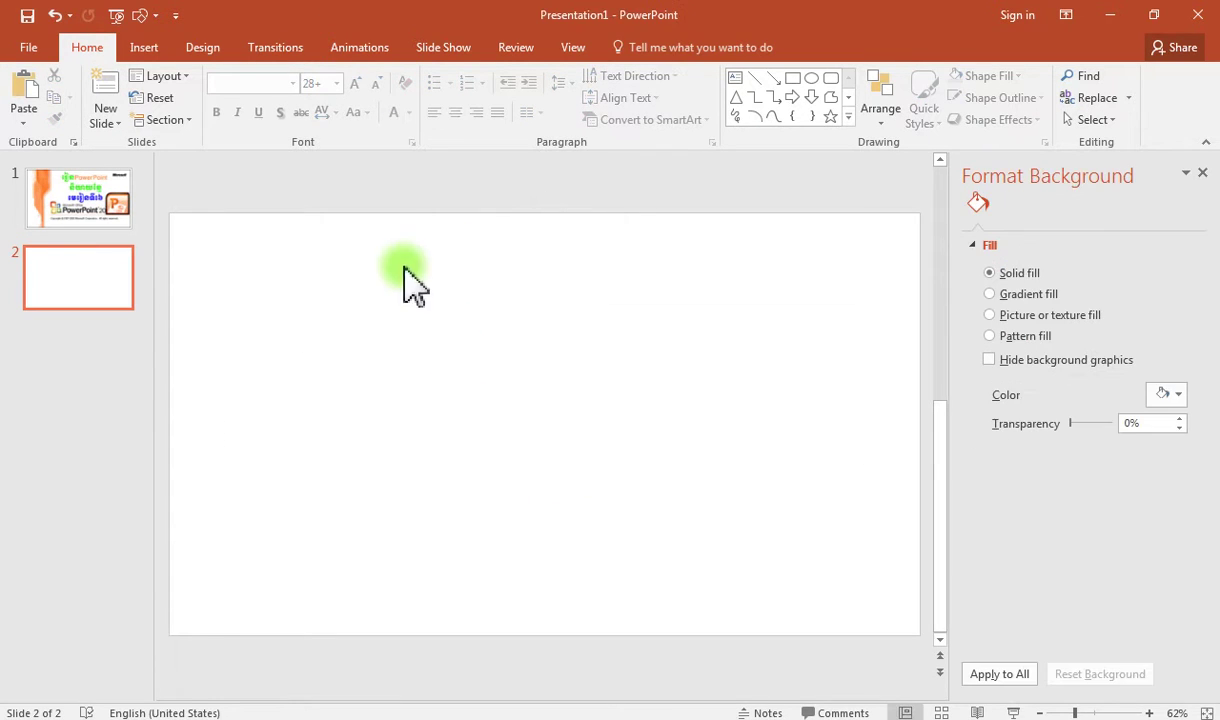
left_click(1202, 173)
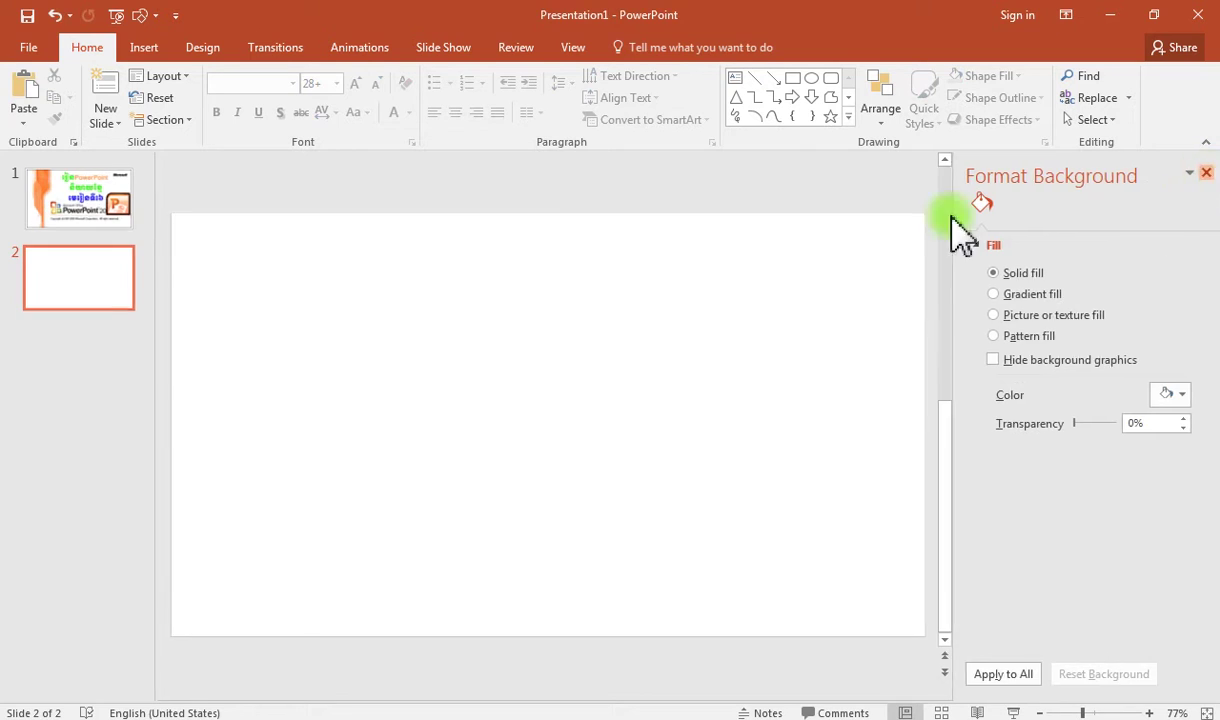
Step: Set slide 2's background to a picture or texture fill taken from a file
left_click(143, 48)
left_click(196, 50)
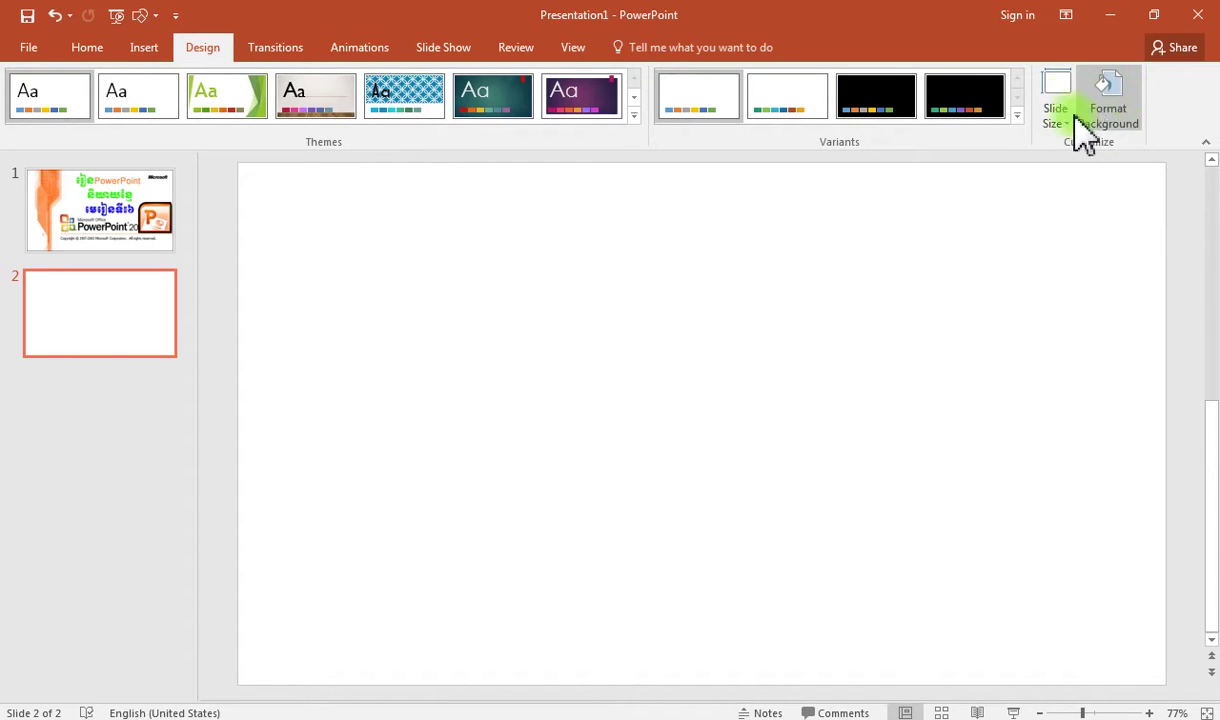
left_click(1108, 110)
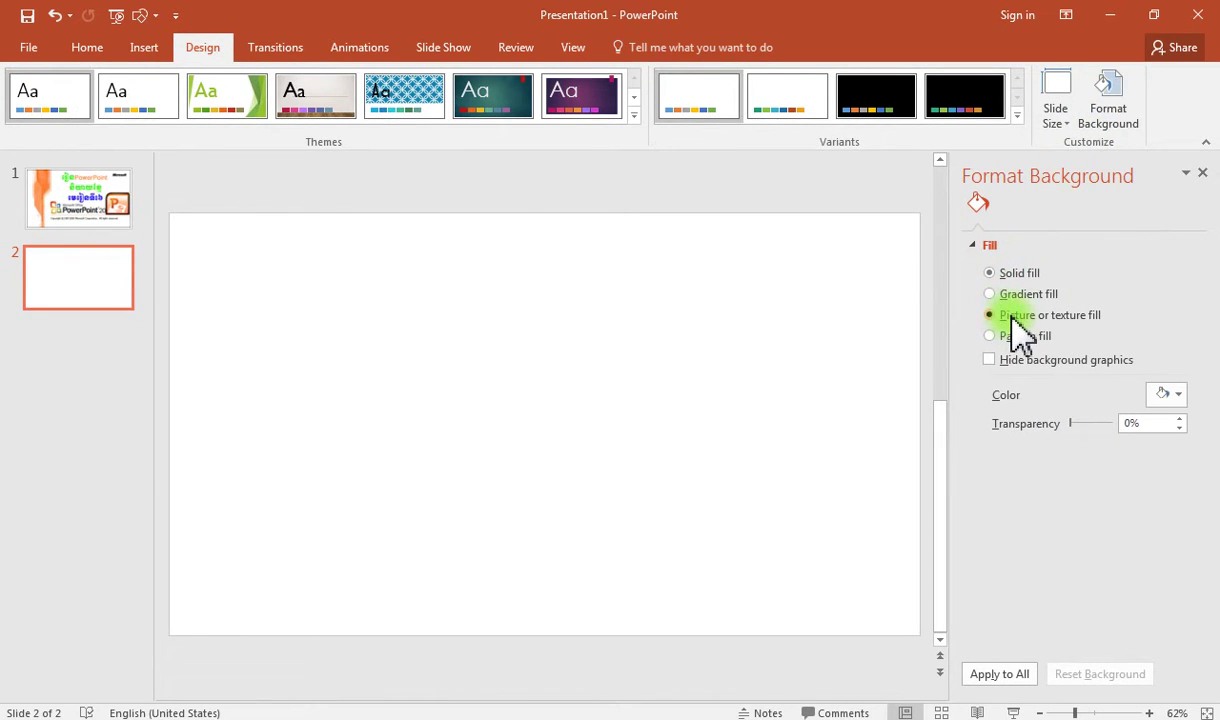
left_click(1013, 318)
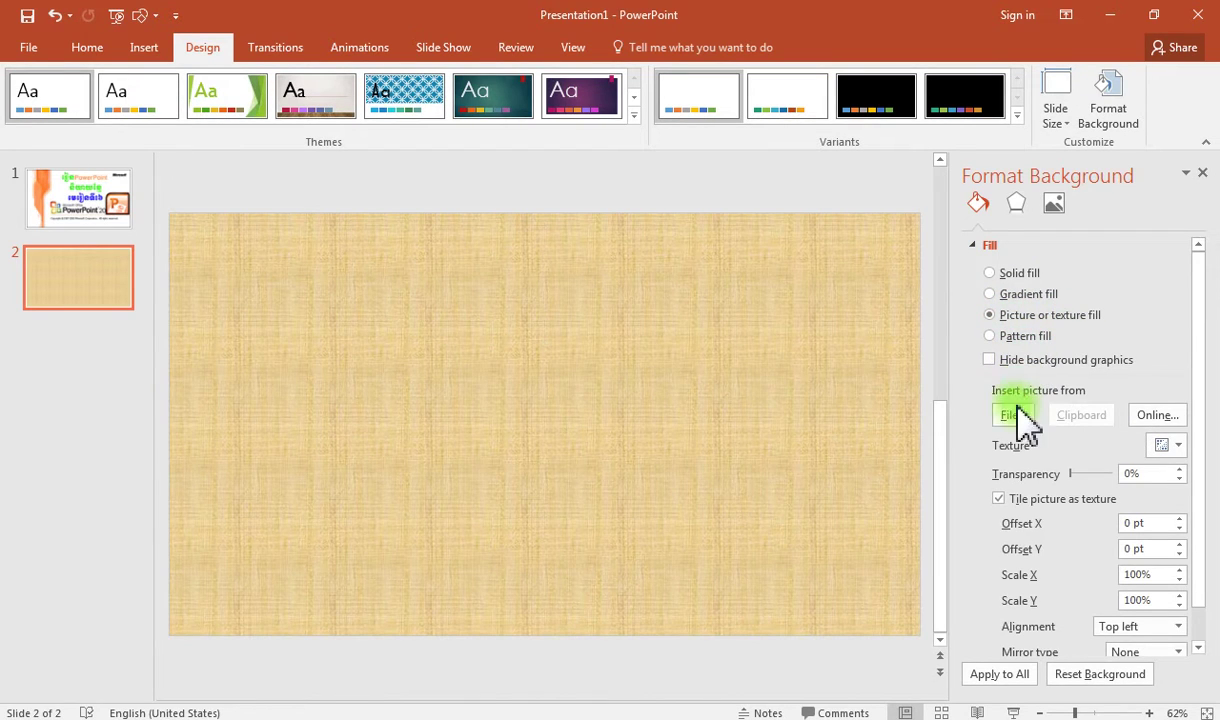
left_click(1017, 414)
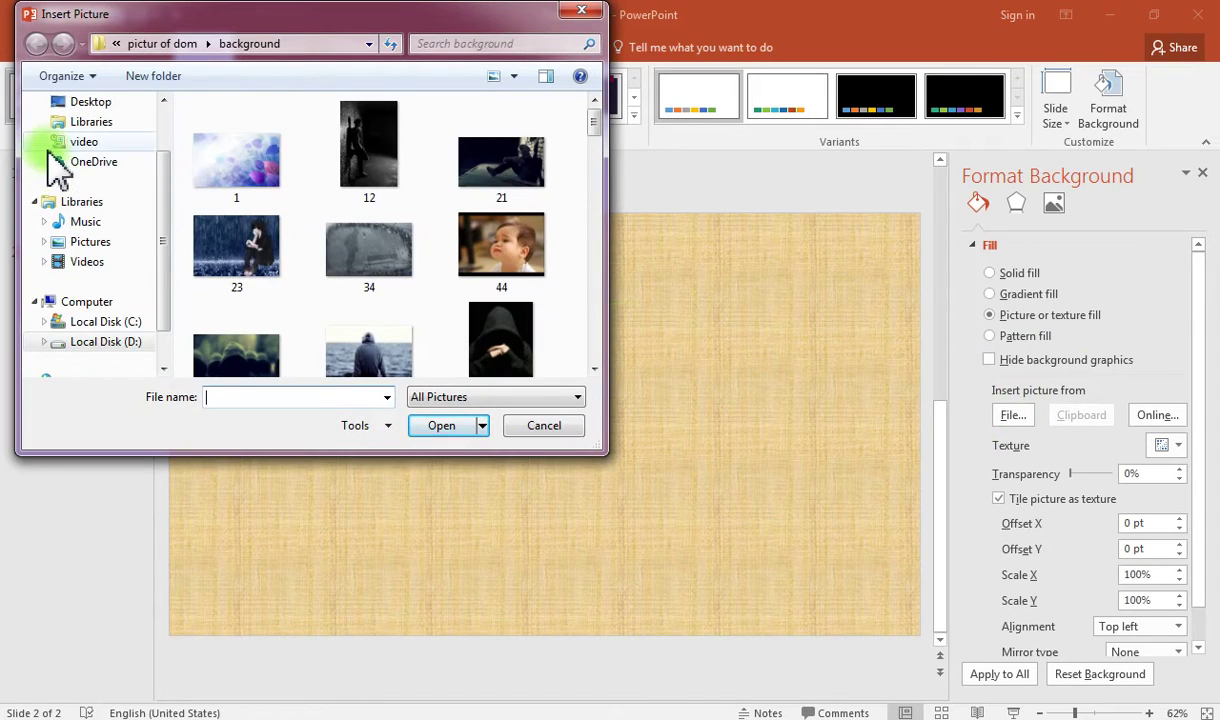
Step: Insert flower-blooming-animated-gif15 from Desktop\TNC\Downloads\picture.gif as the background
left_click(85, 145)
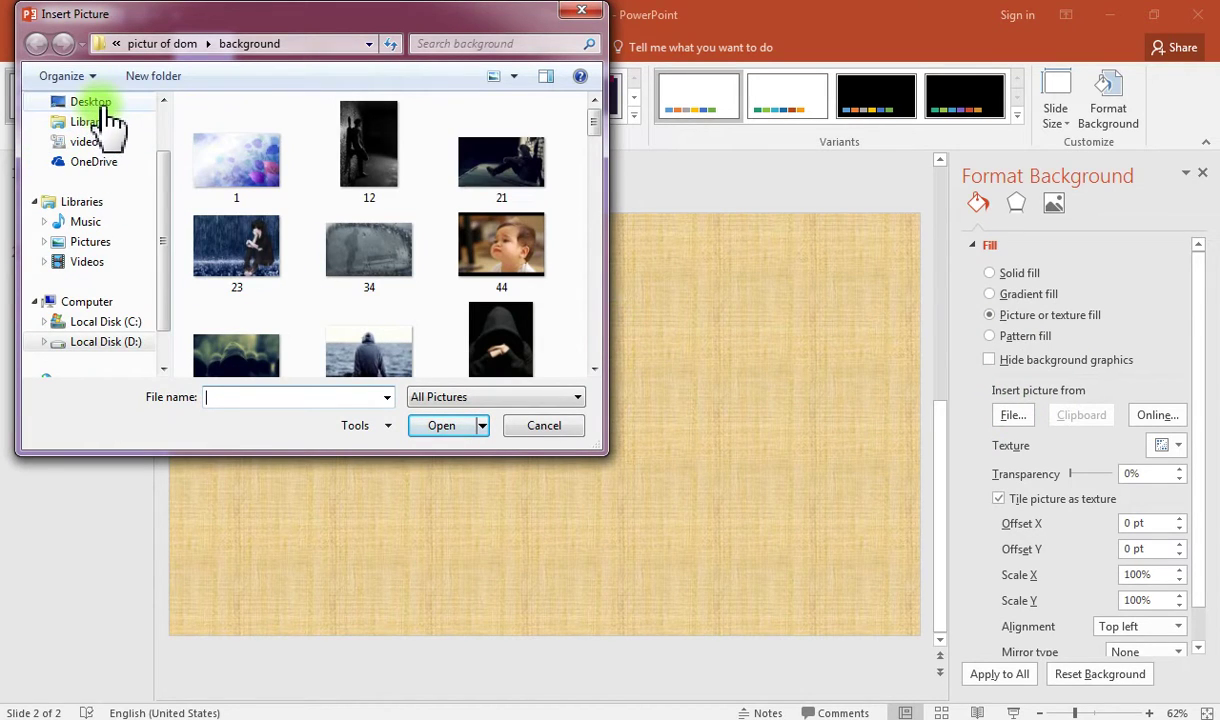
left_click(112, 103)
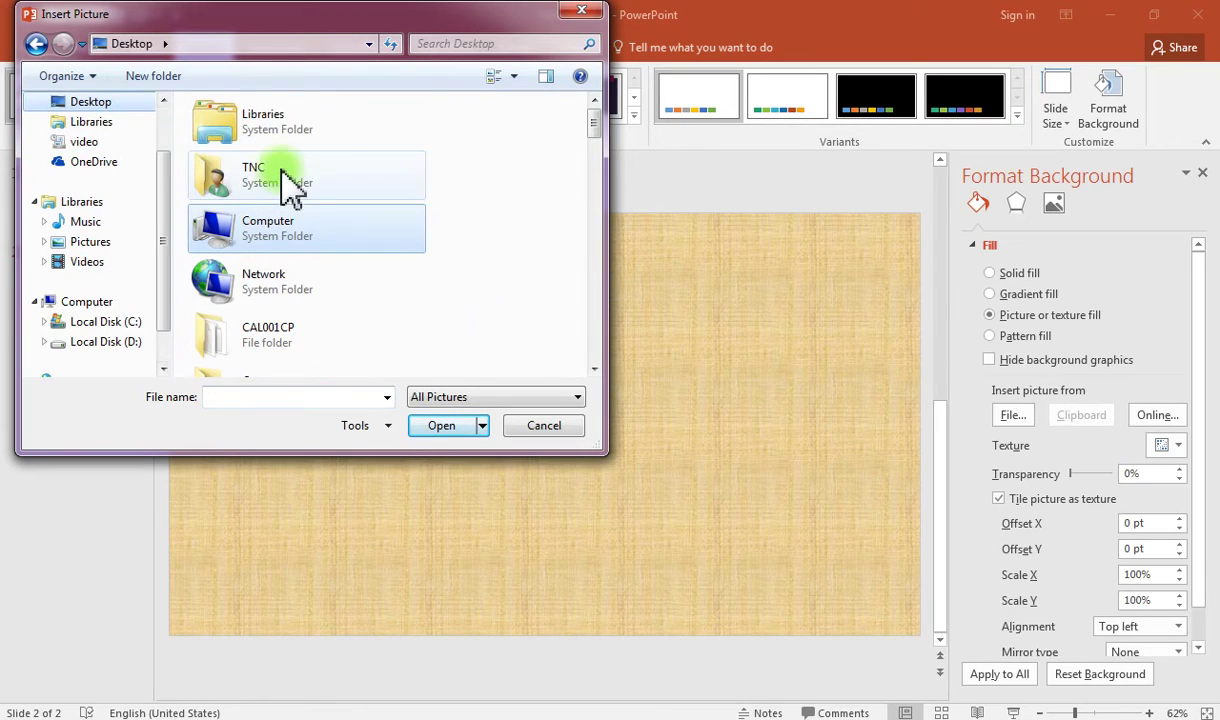
left_click(288, 188)
double_click(288, 188)
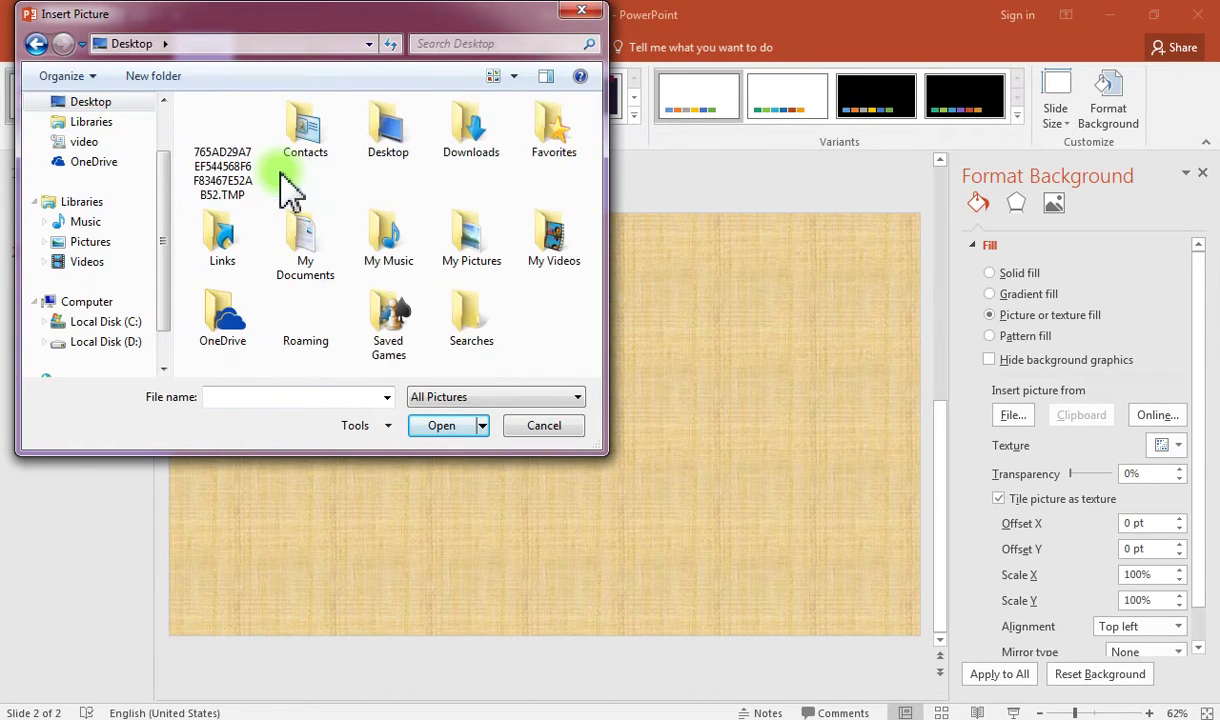
left_click(462, 142)
double_click(460, 140)
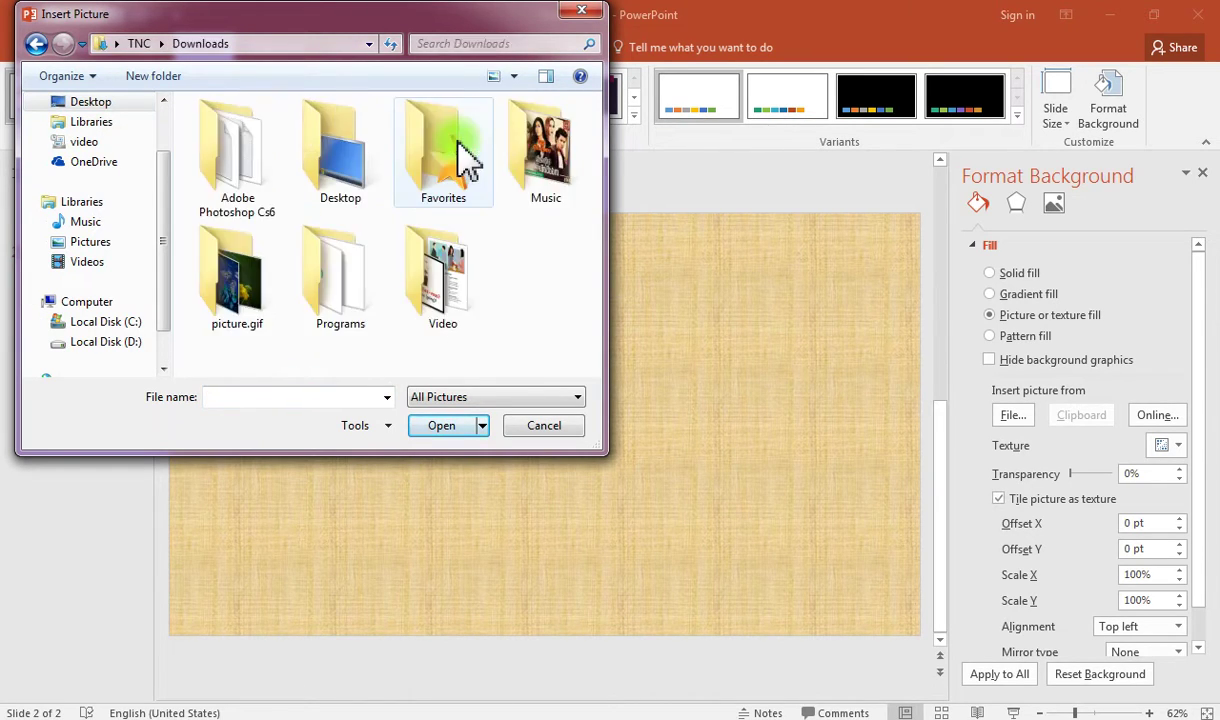
left_click(236, 316)
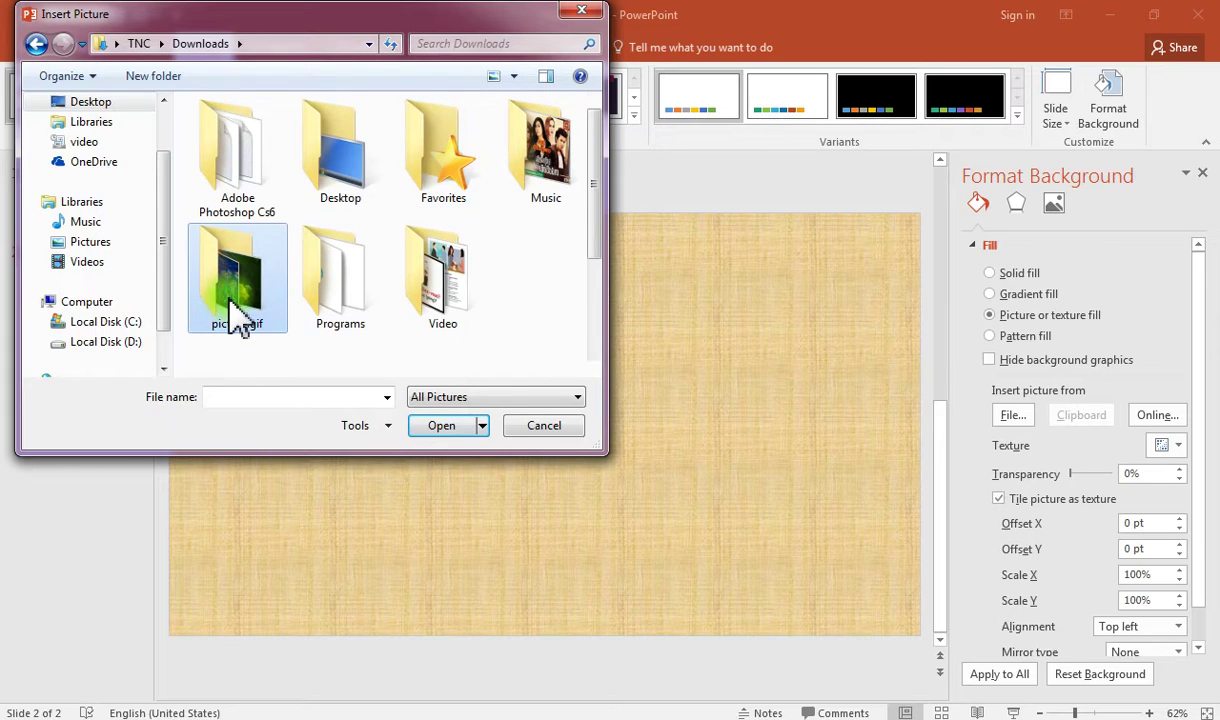
double_click(236, 316)
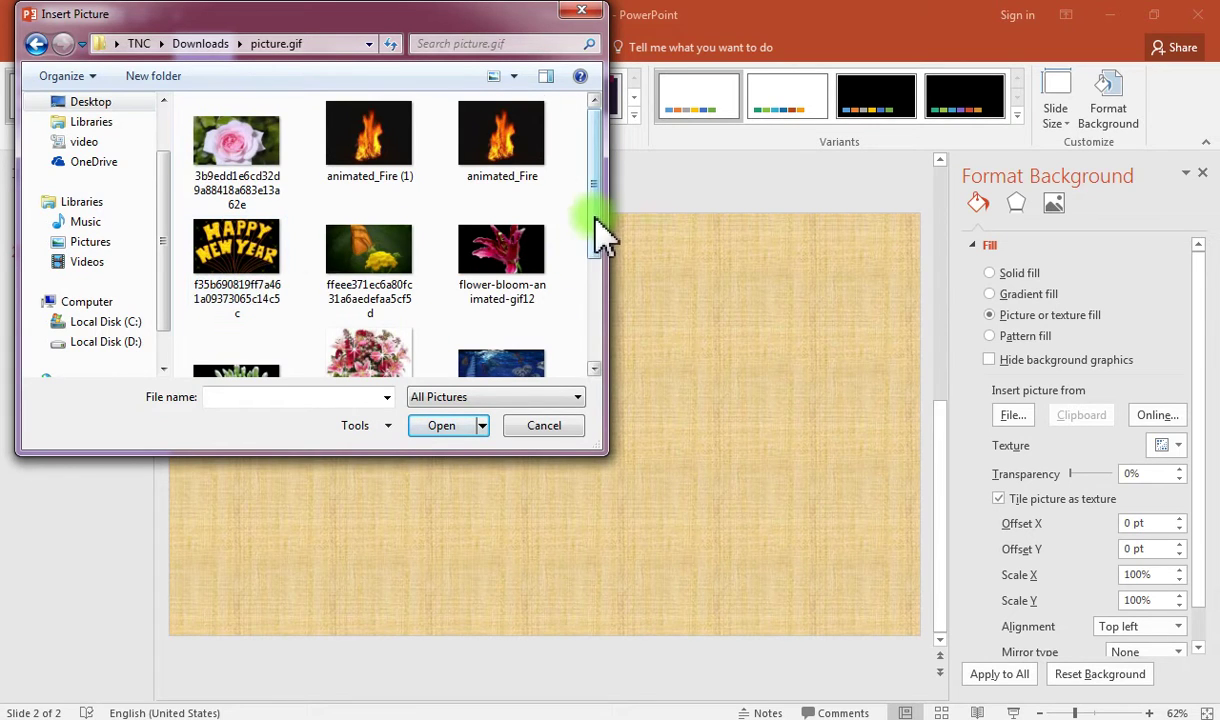
left_click_drag(594, 232, 600, 325)
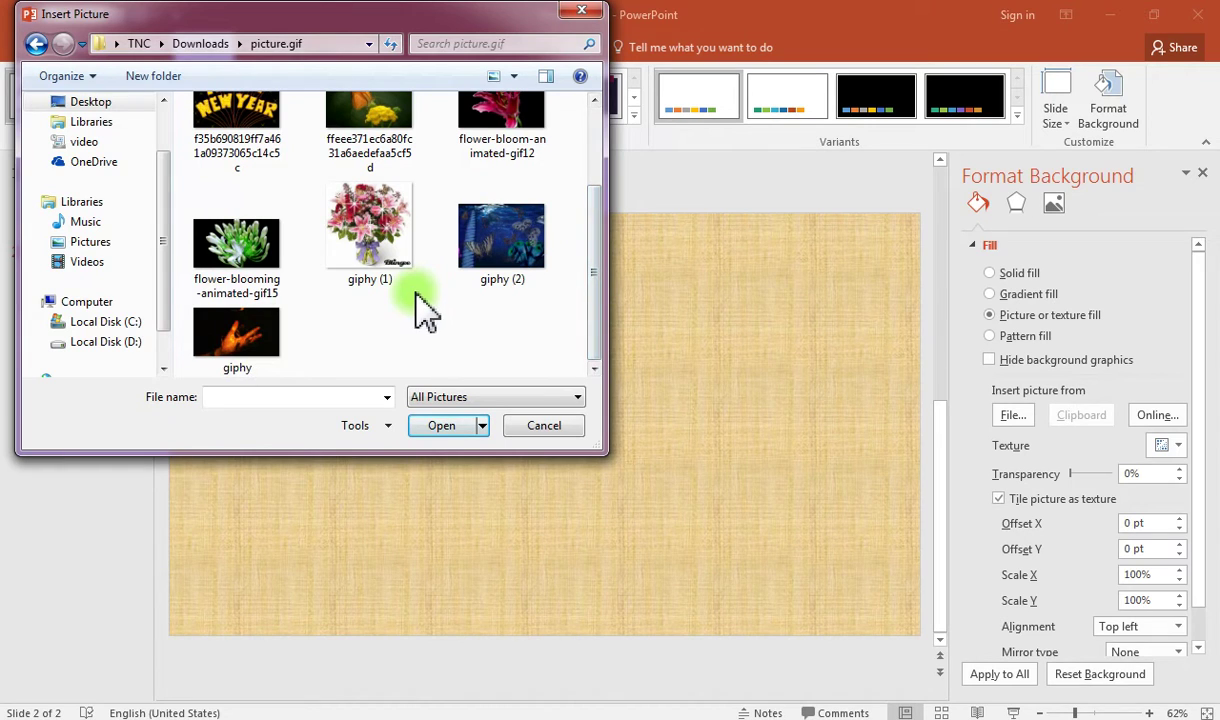
left_click(252, 268)
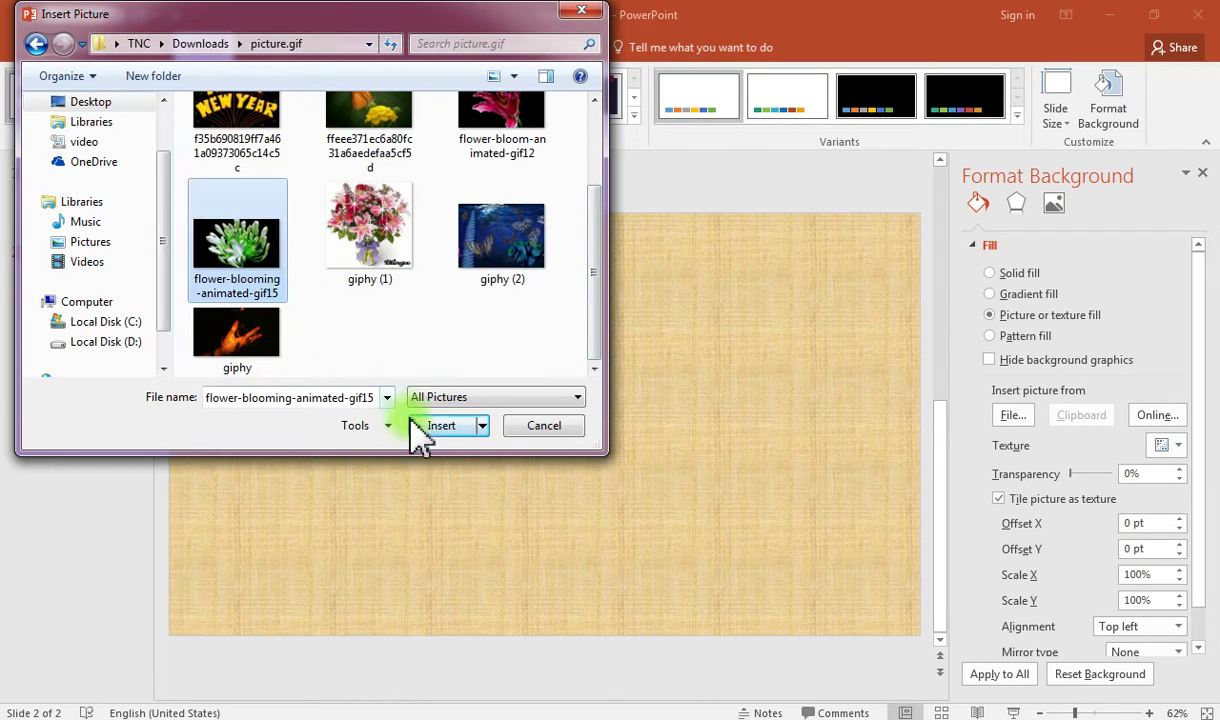
left_click(441, 425)
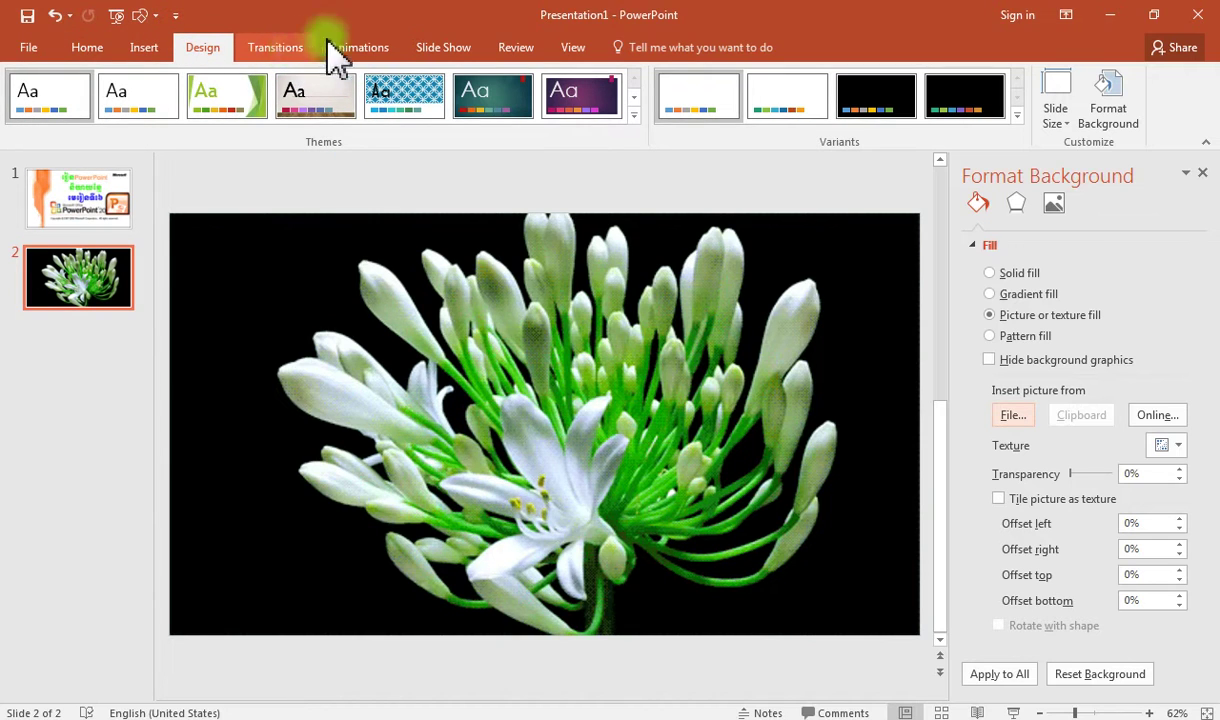
Step: Preview slide 2 from the current slide, end the show, and minimize PowerPoint
left_click(430, 52)
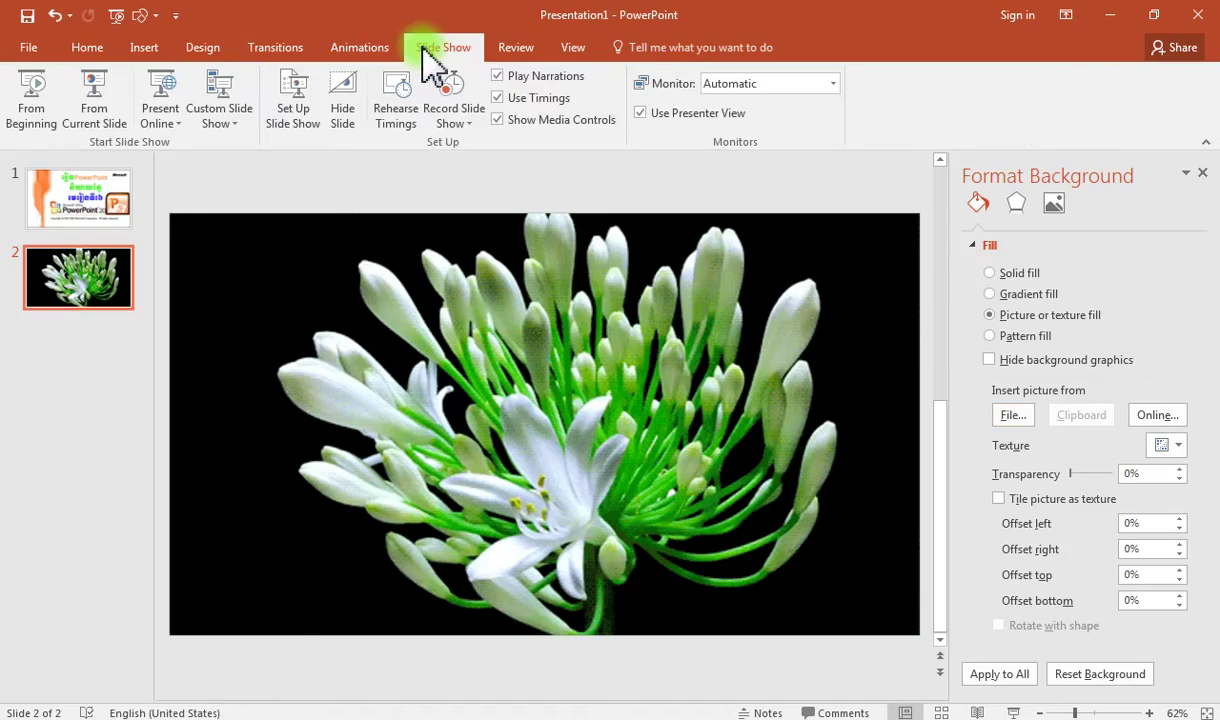
left_click(93, 110)
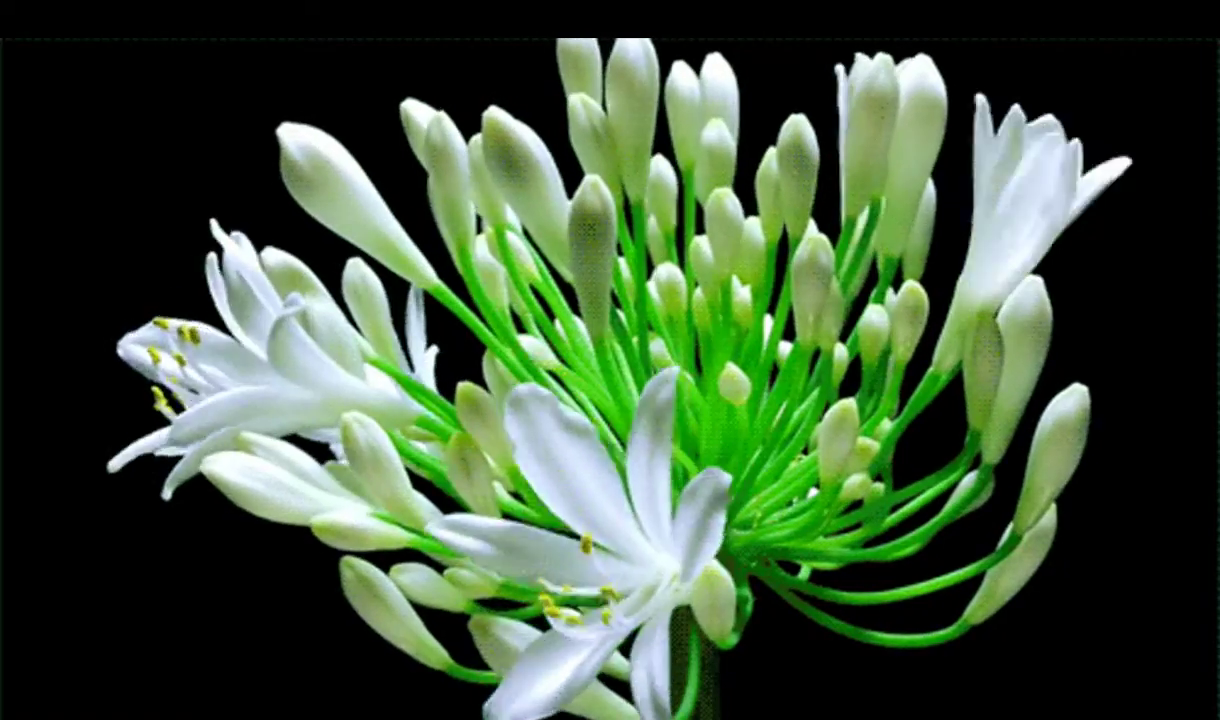
key("Escape")
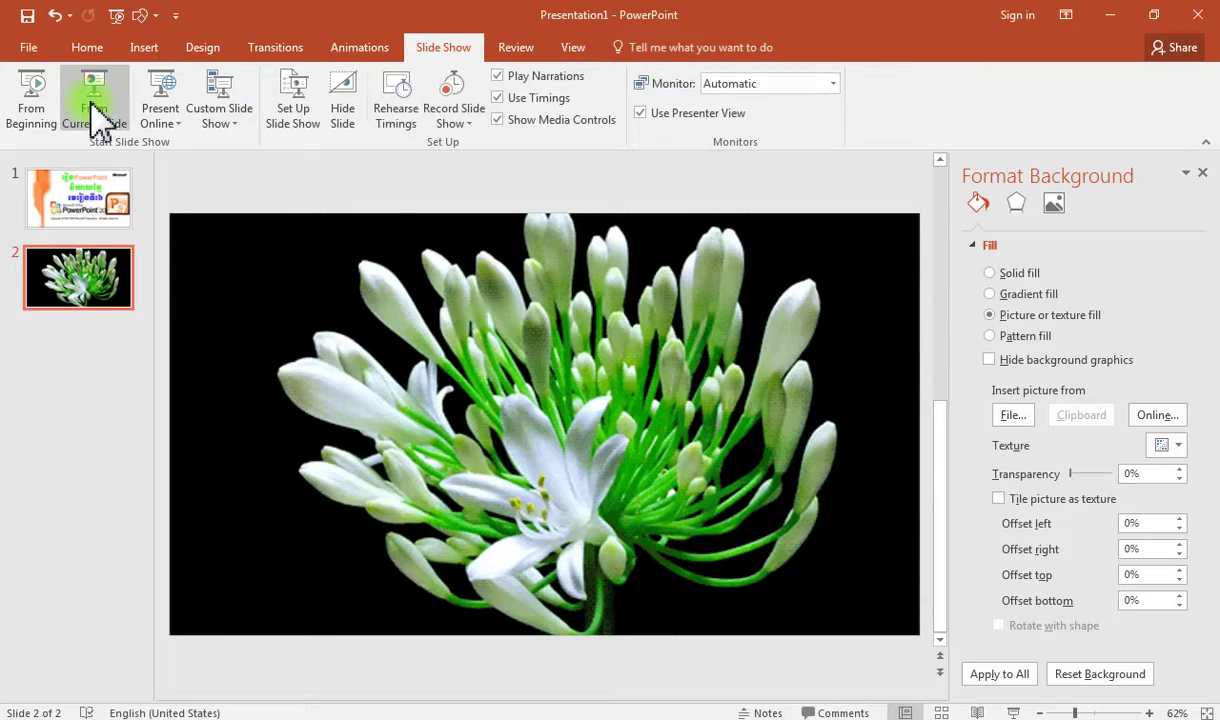
left_click(1112, 18)
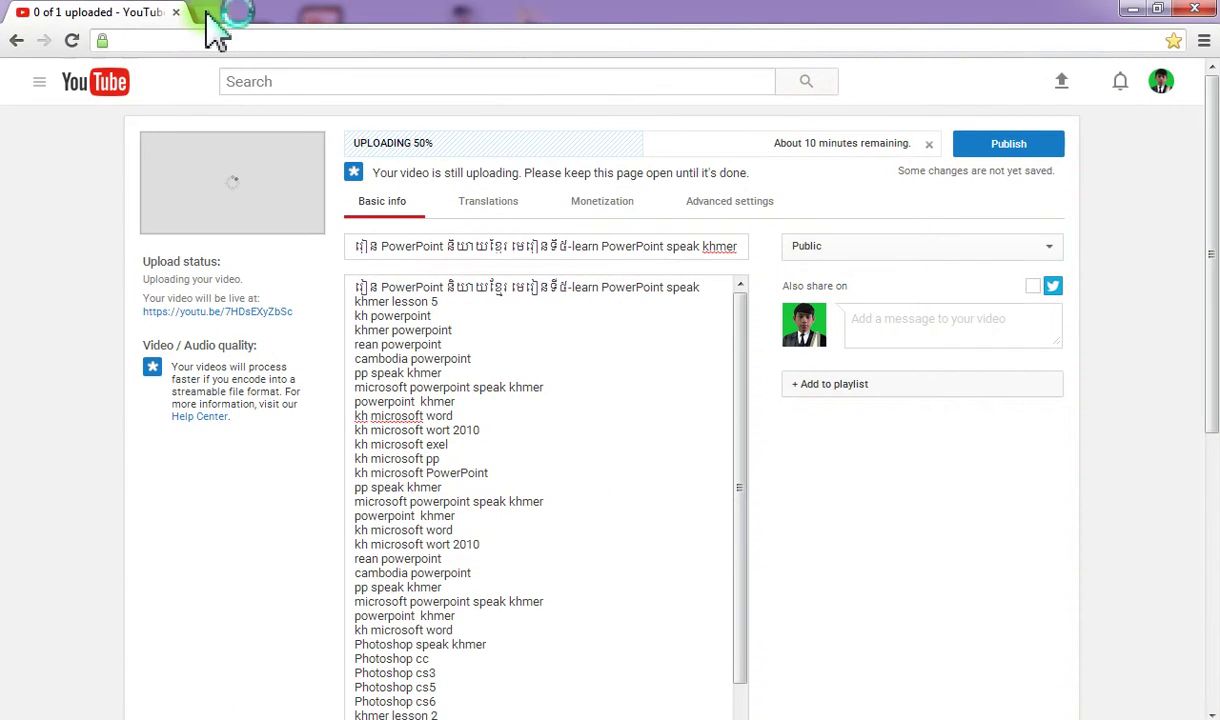
left_click(208, 15)
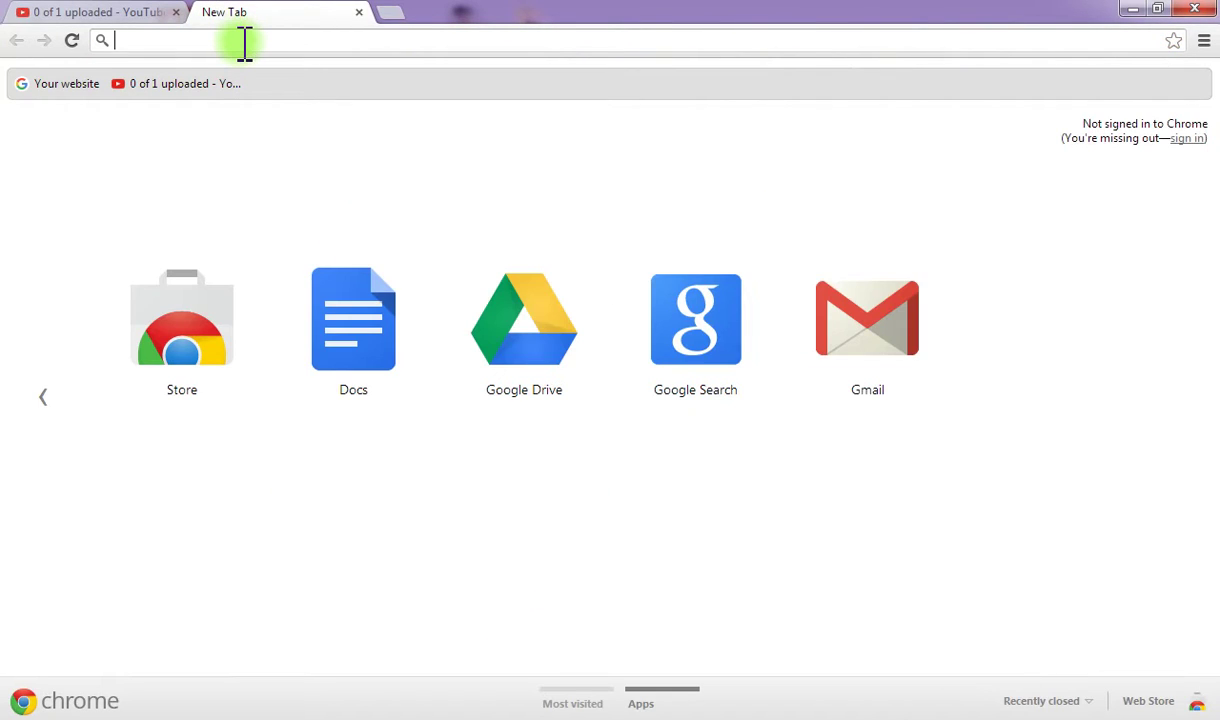
type(".")
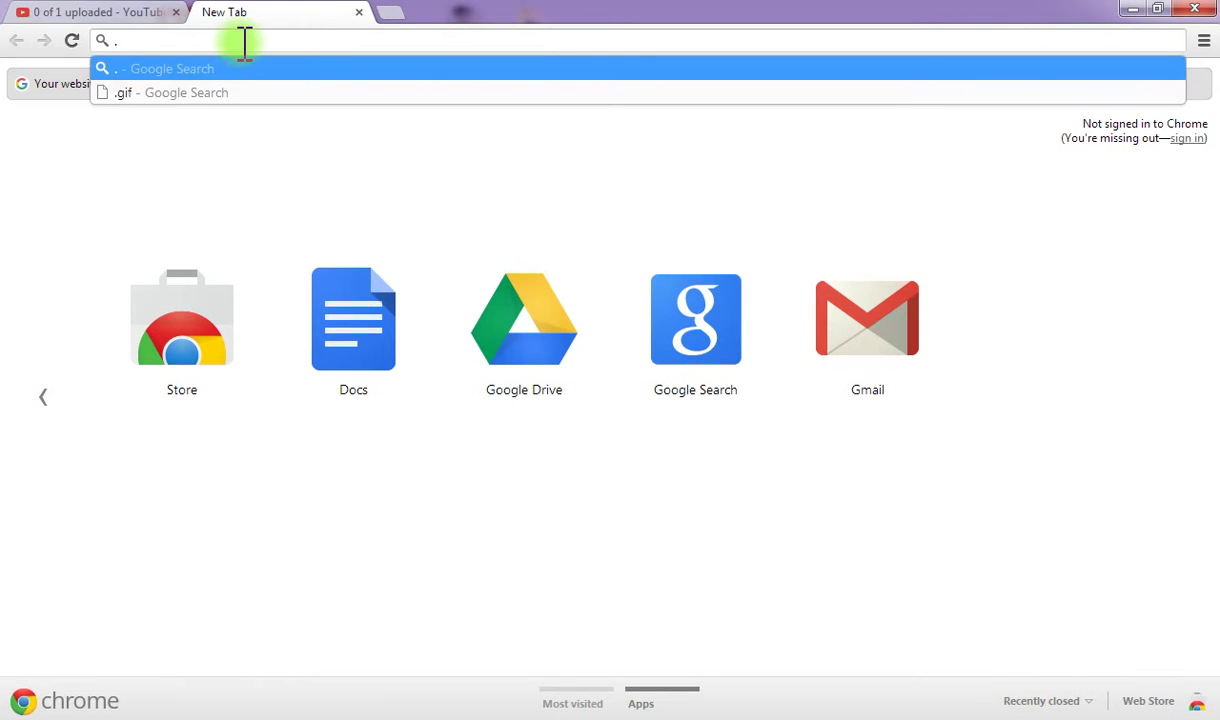
type("gi")
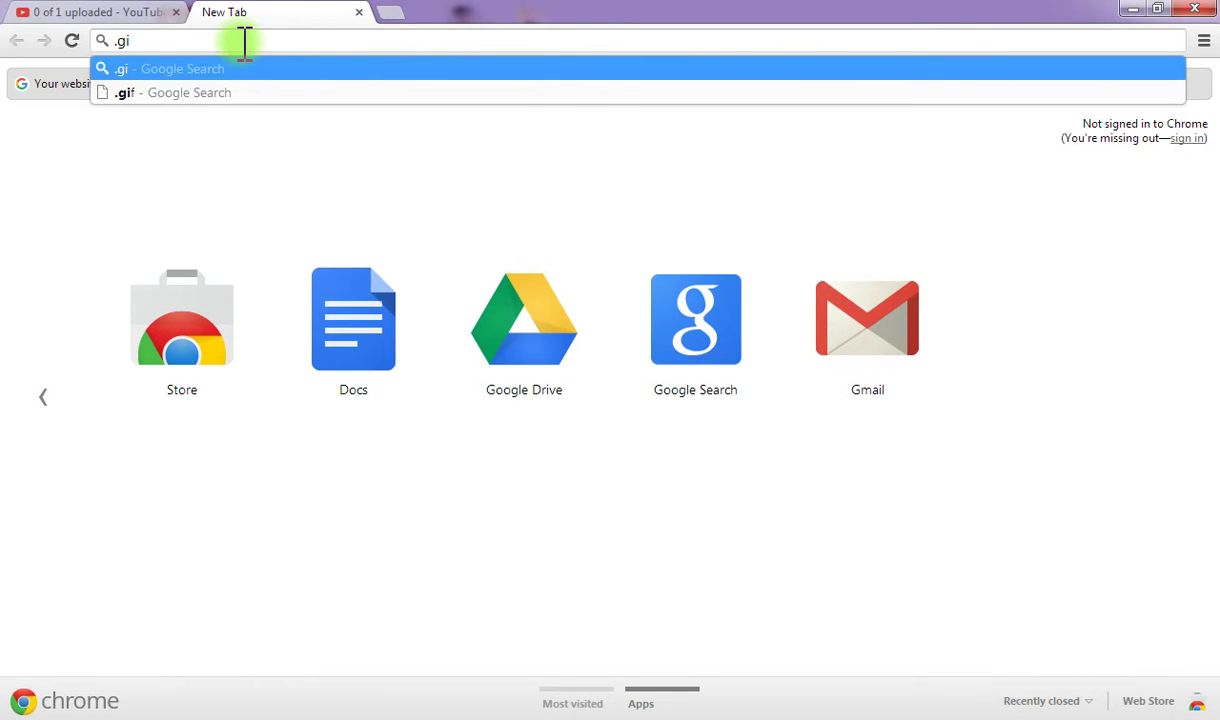
type("f")
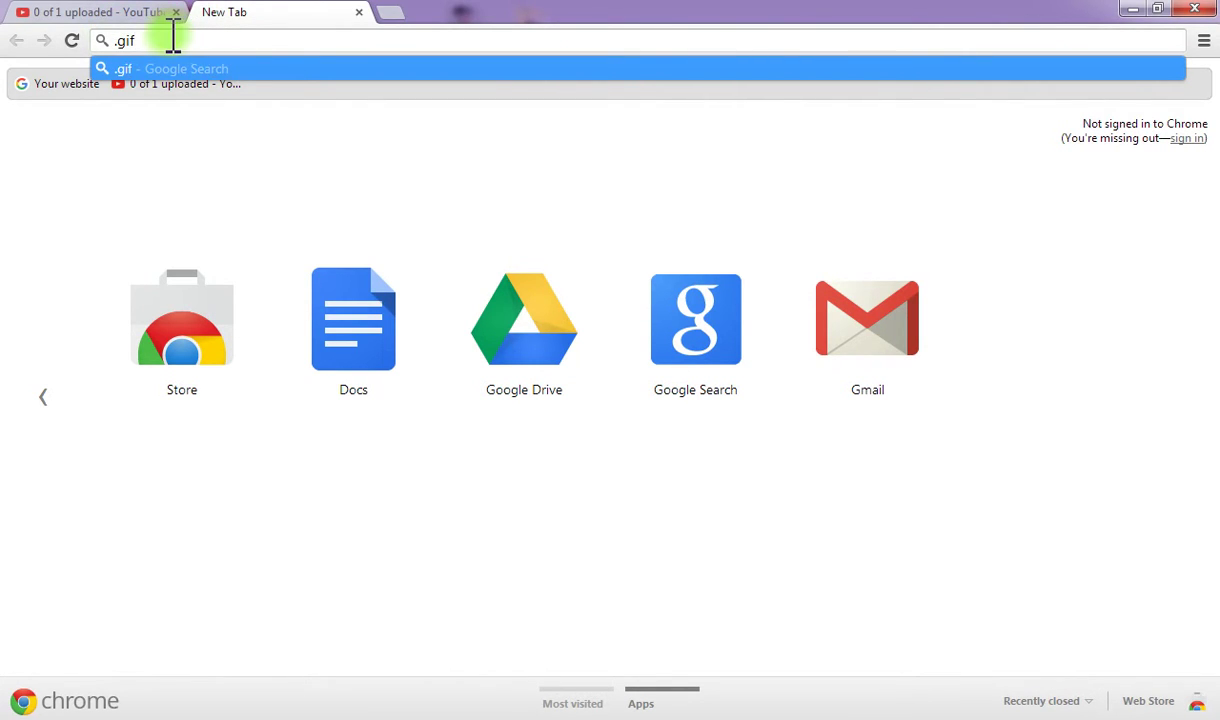
key("BackSpace")
key("BackSpace")
key("BackSpace")
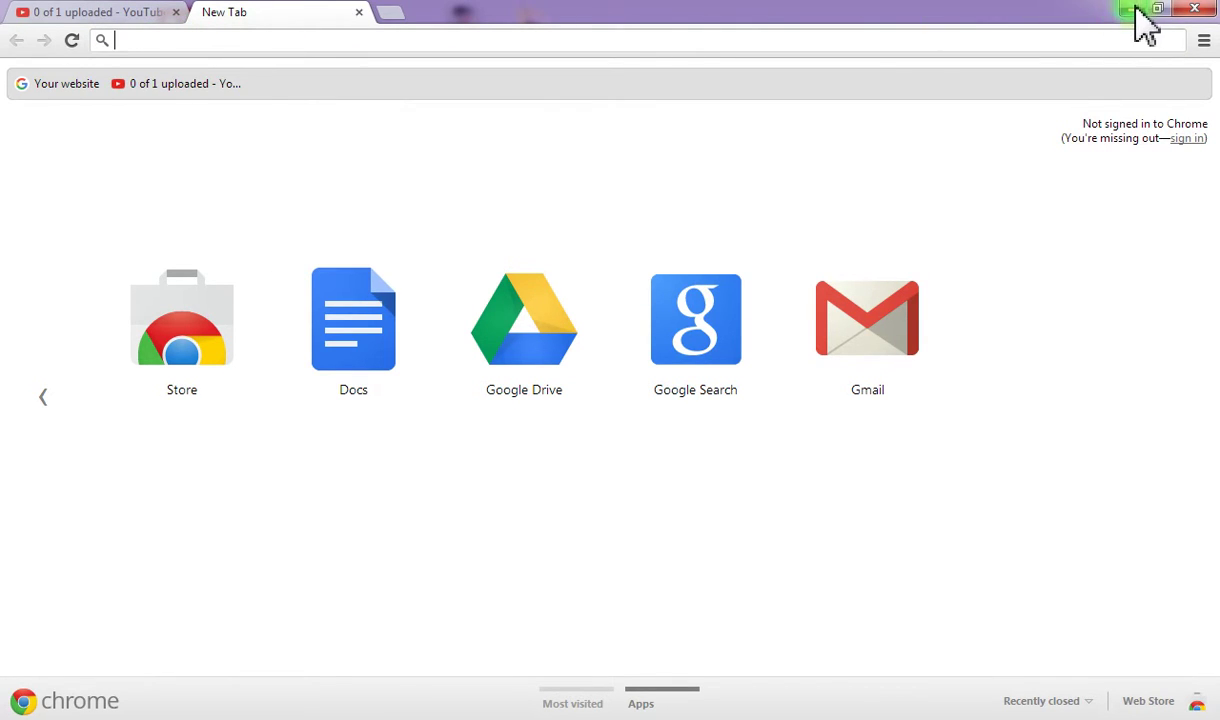
Step: Back in PowerPoint, preview slide 2's flower background as a show, cancelling an unneeded file browse
left_click(479, 715)
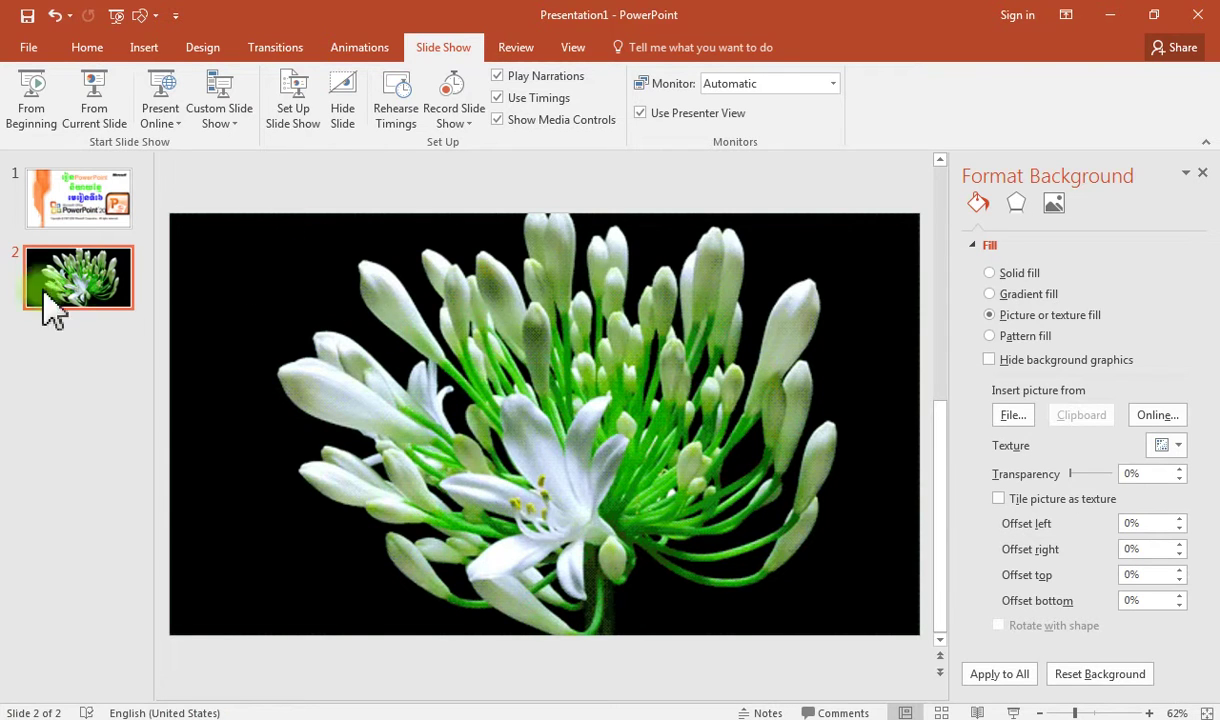
left_click(98, 102)
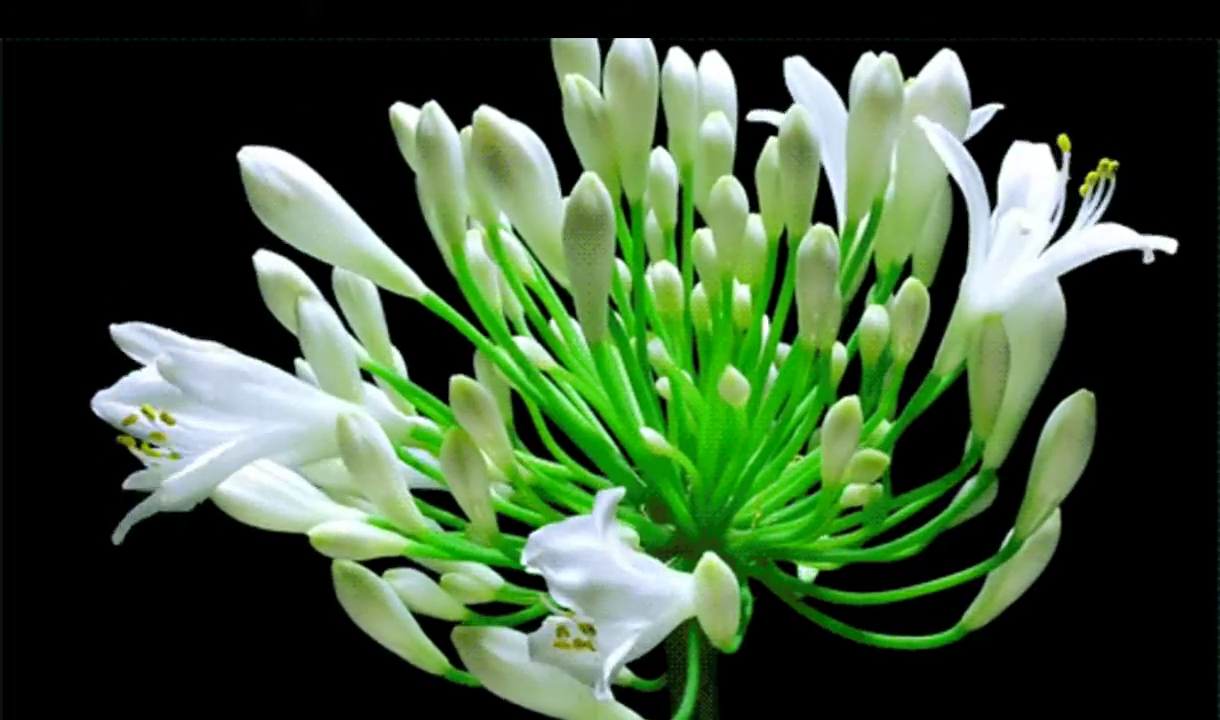
key("Escape")
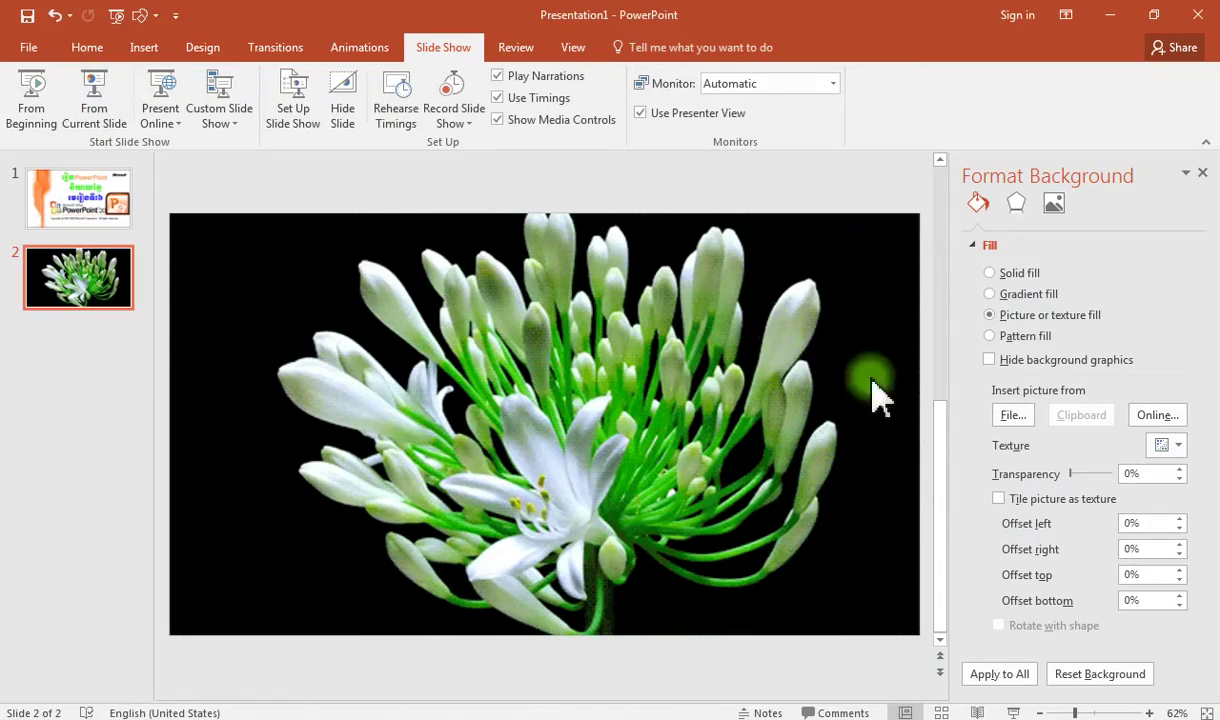
left_click(1010, 415)
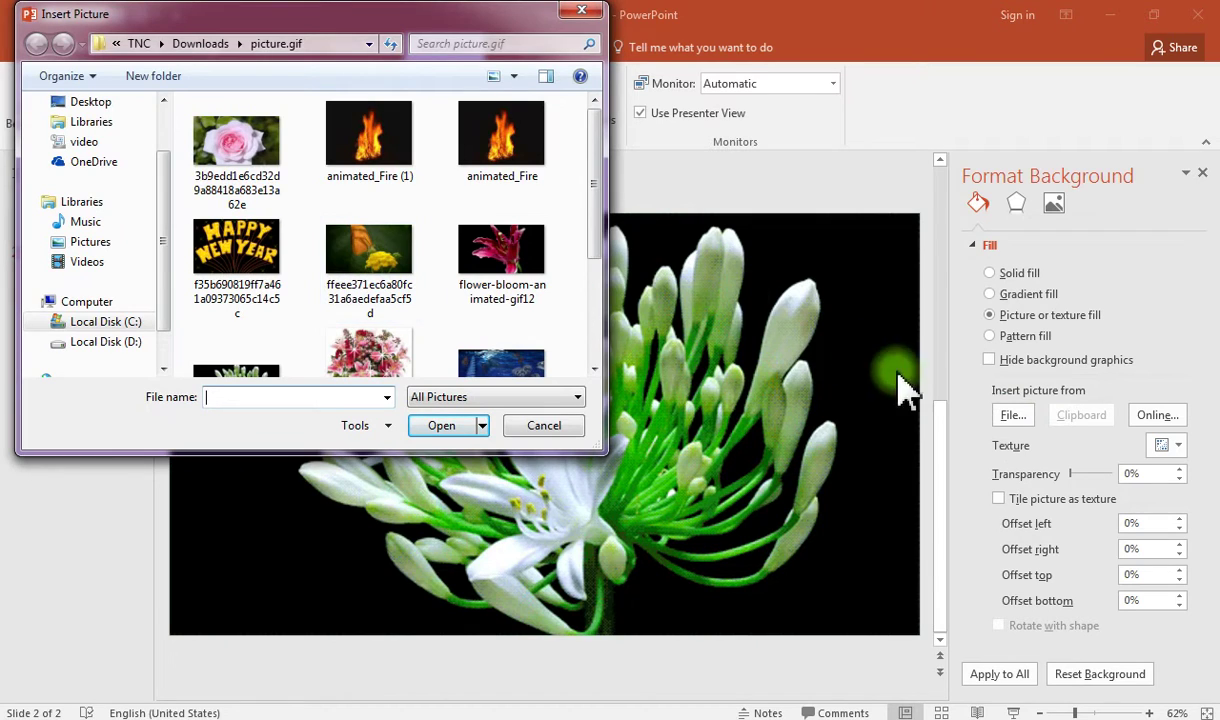
left_click(581, 11)
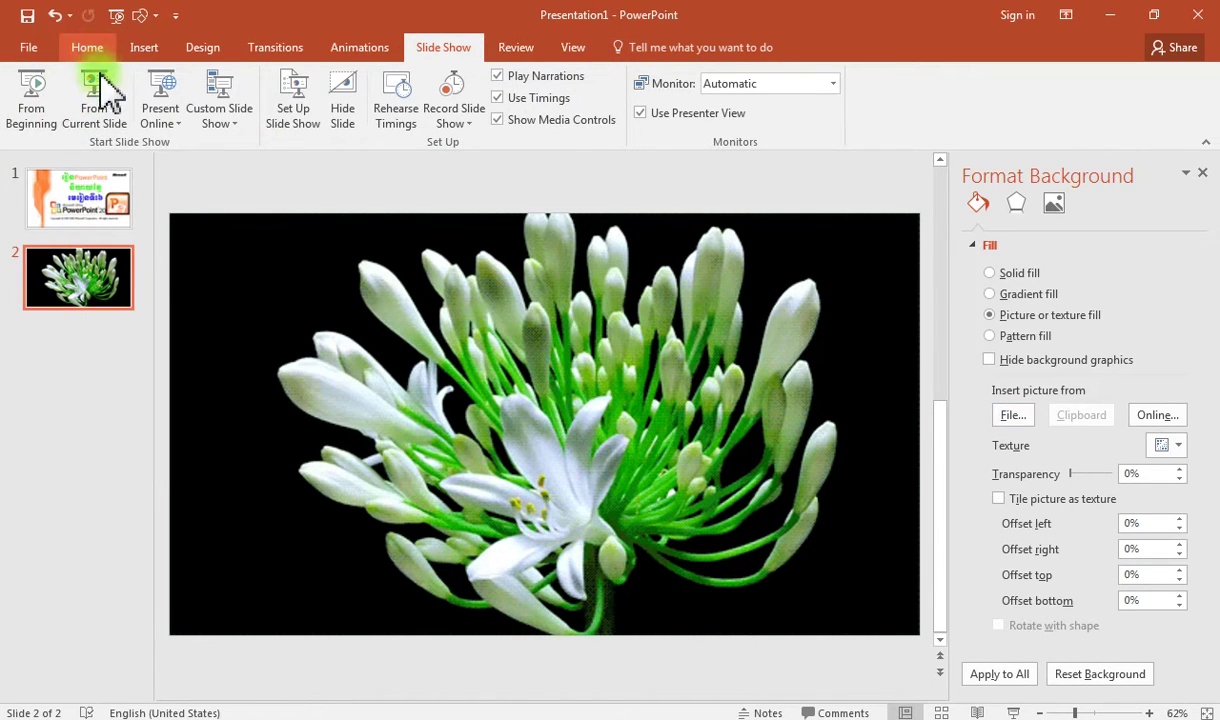
left_click(87, 47)
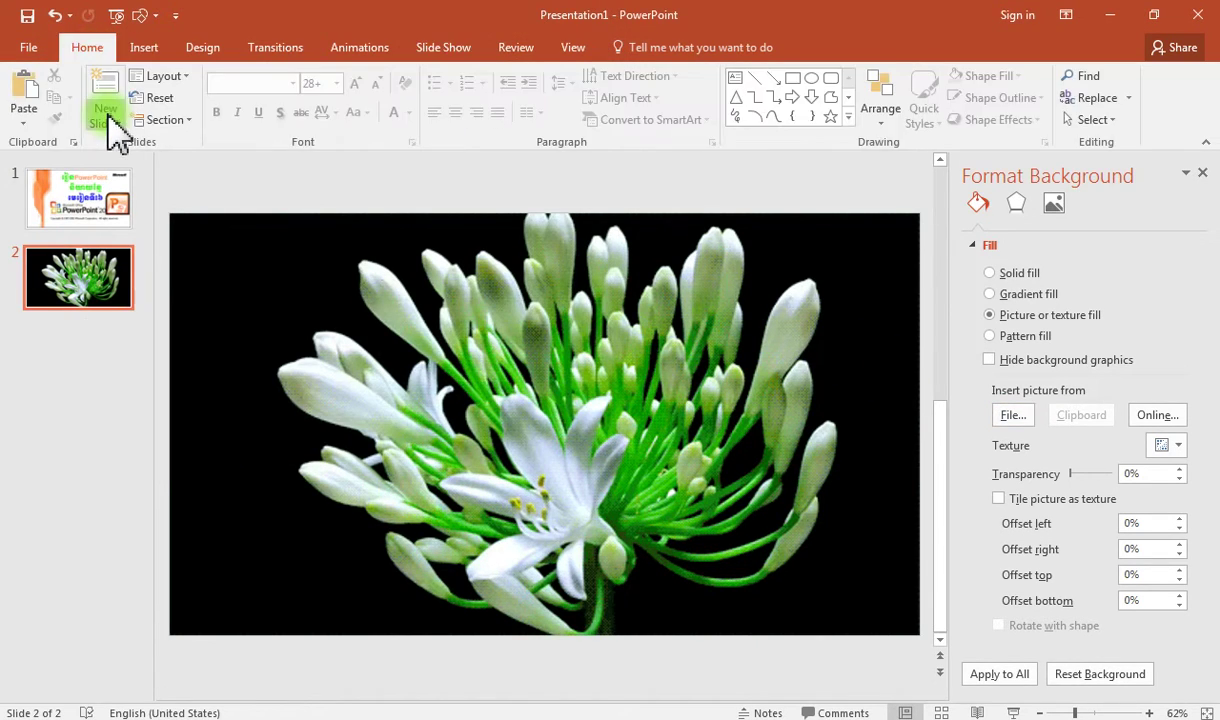
Step: Add a third slide after slide 2 and delete its title and body placeholders
left_click(80, 315)
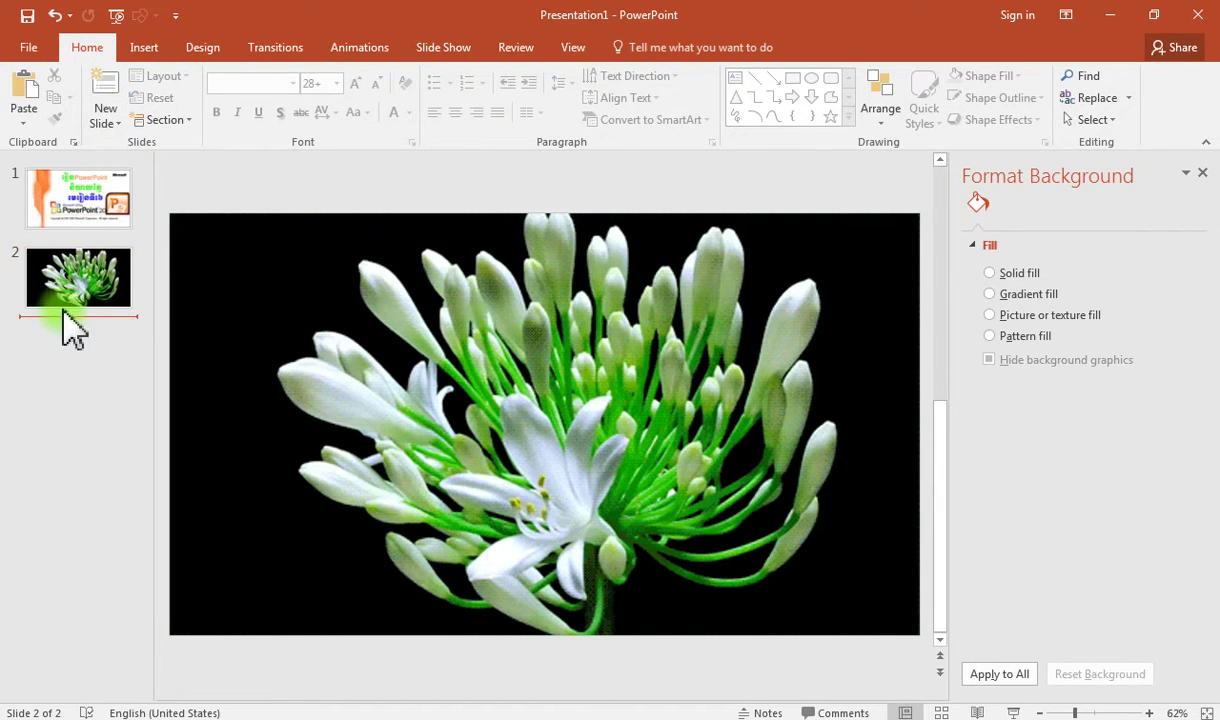
key("Return")
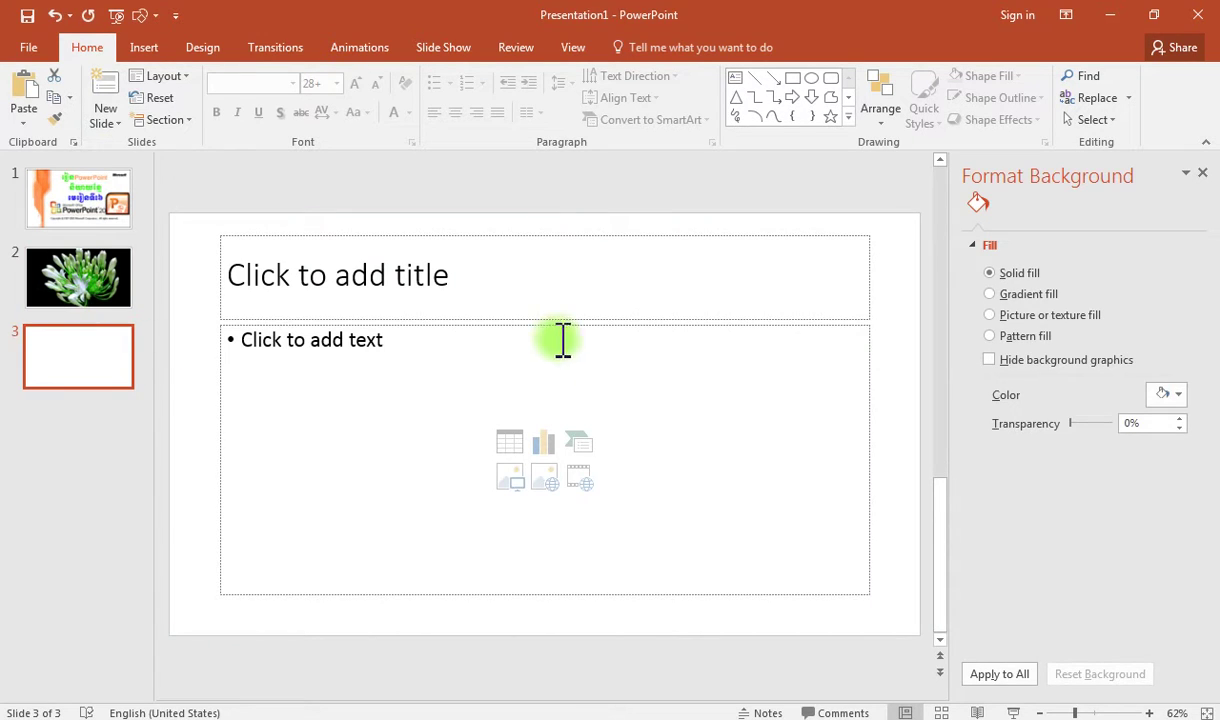
left_click(543, 237)
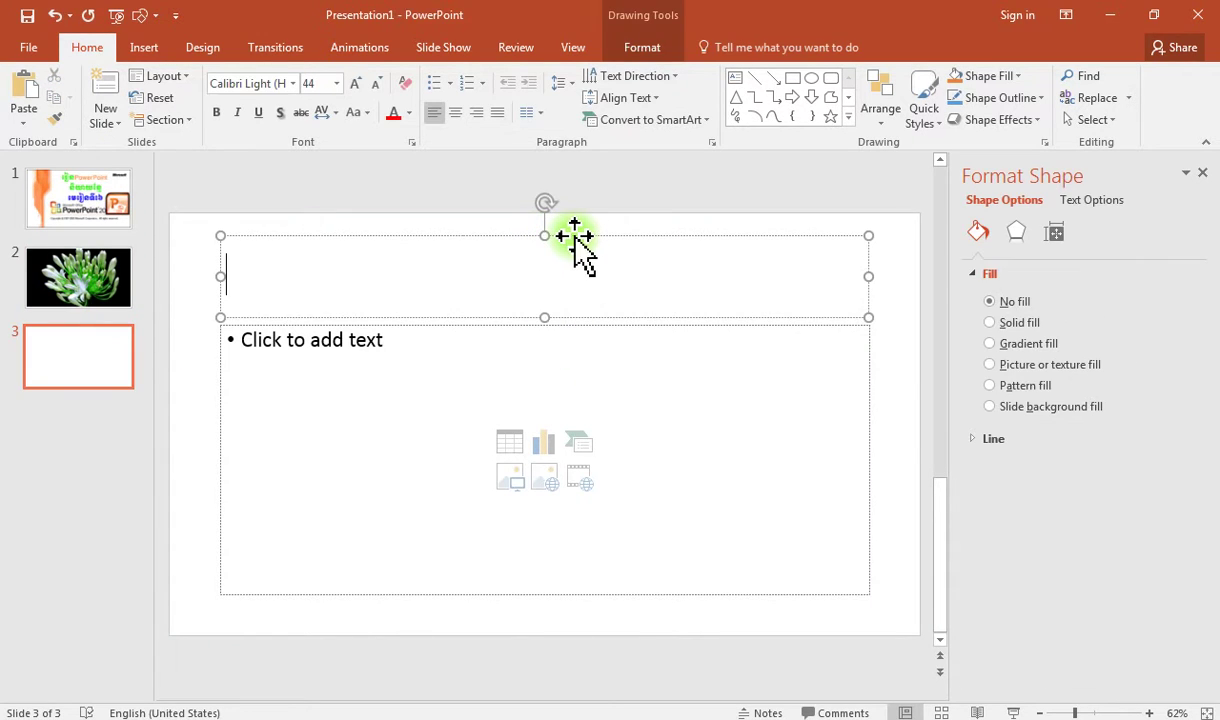
left_click(575, 237)
left_click(596, 358, "shift")
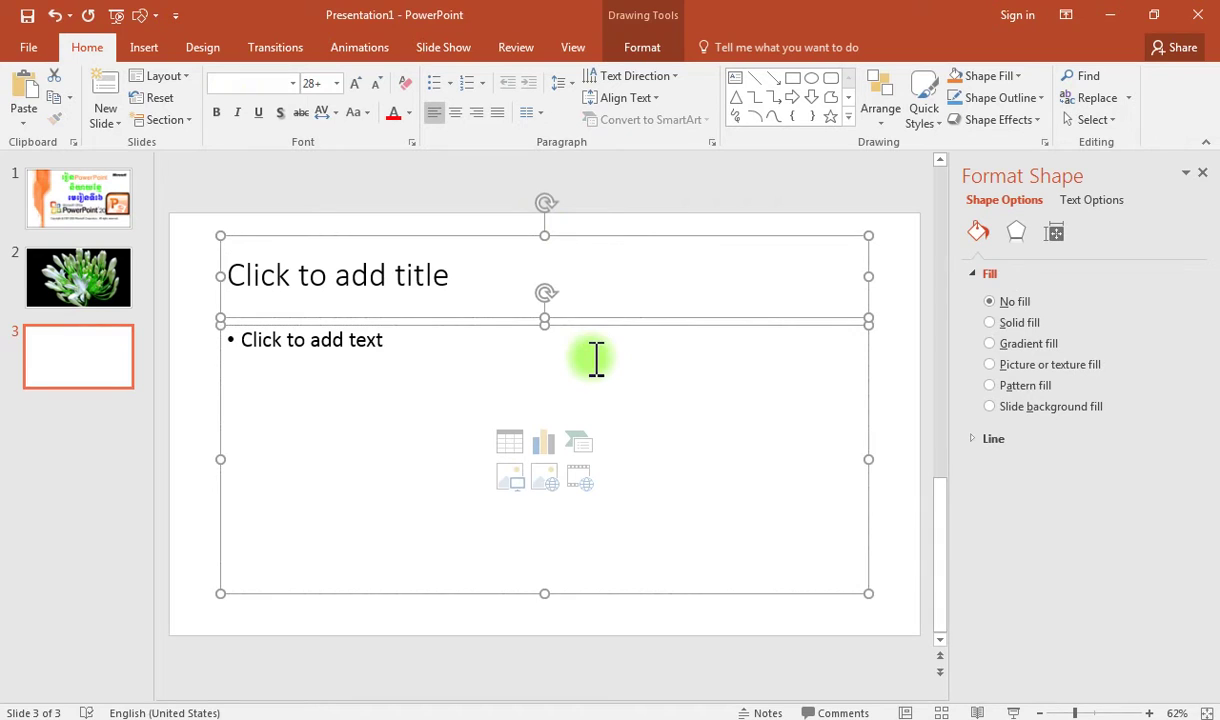
key("Delete")
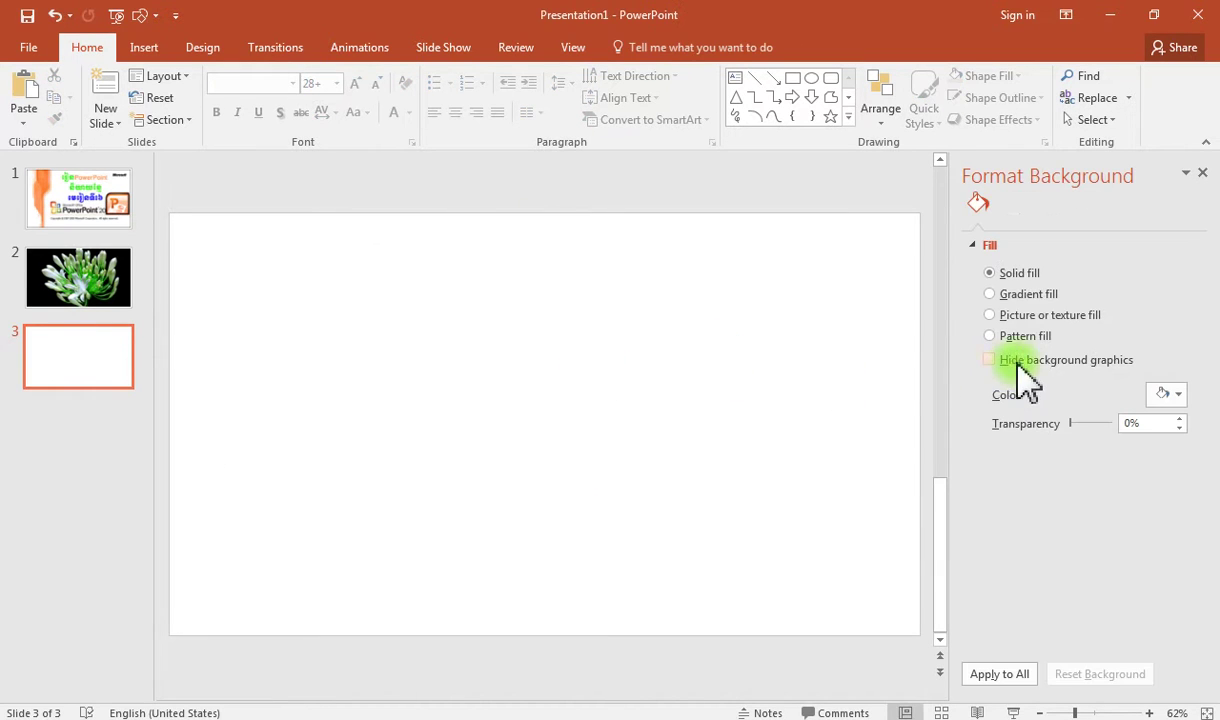
Step: Fill slide 3's background with the giphy fire-hand animated picture
left_click(1020, 315)
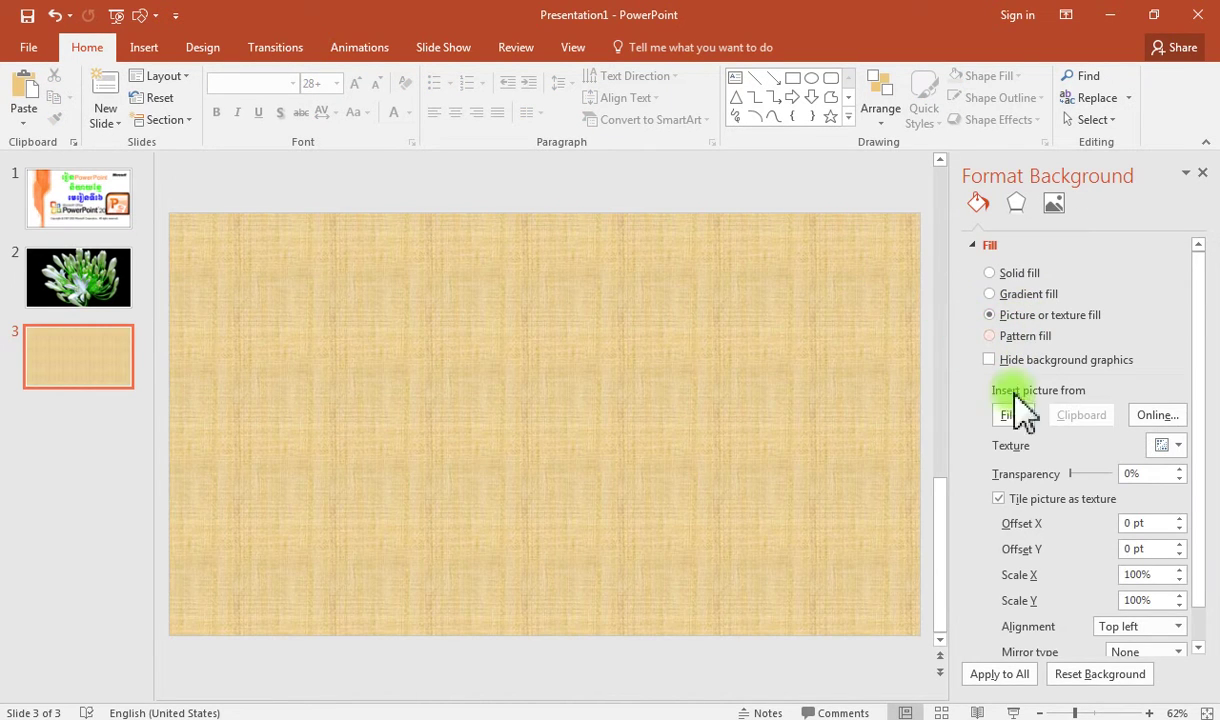
left_click(1013, 415)
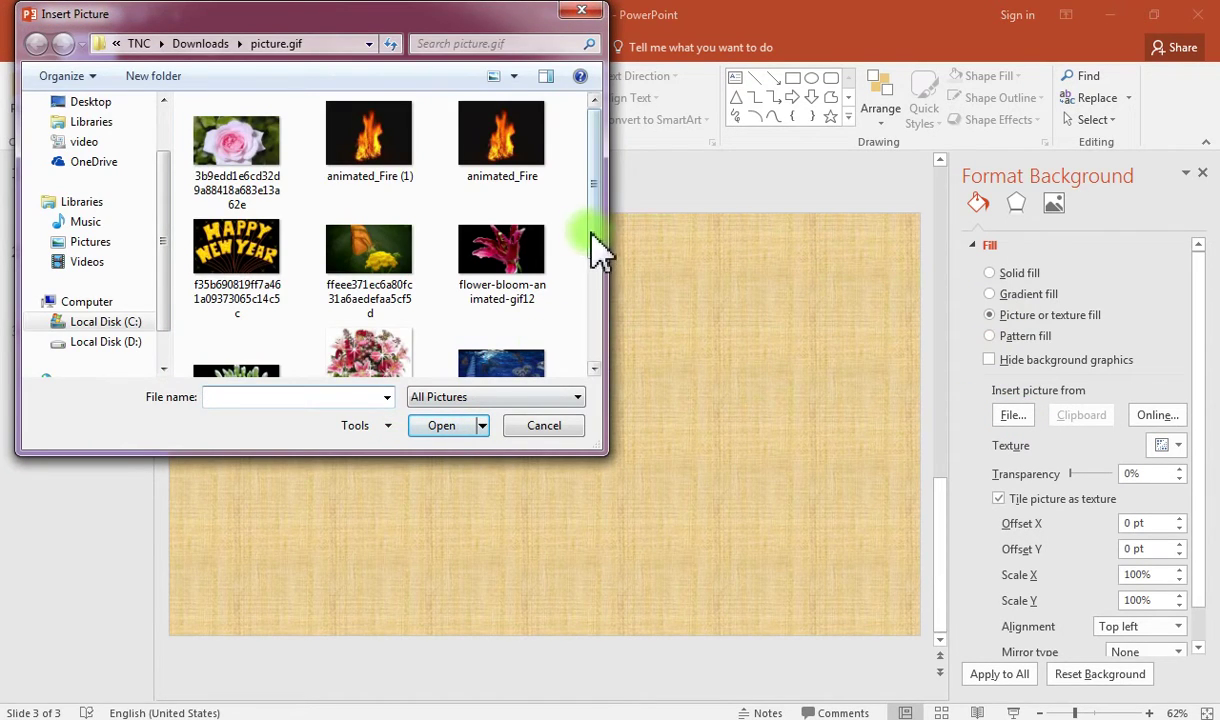
left_click_drag(594, 245, 594, 310)
left_click(240, 360)
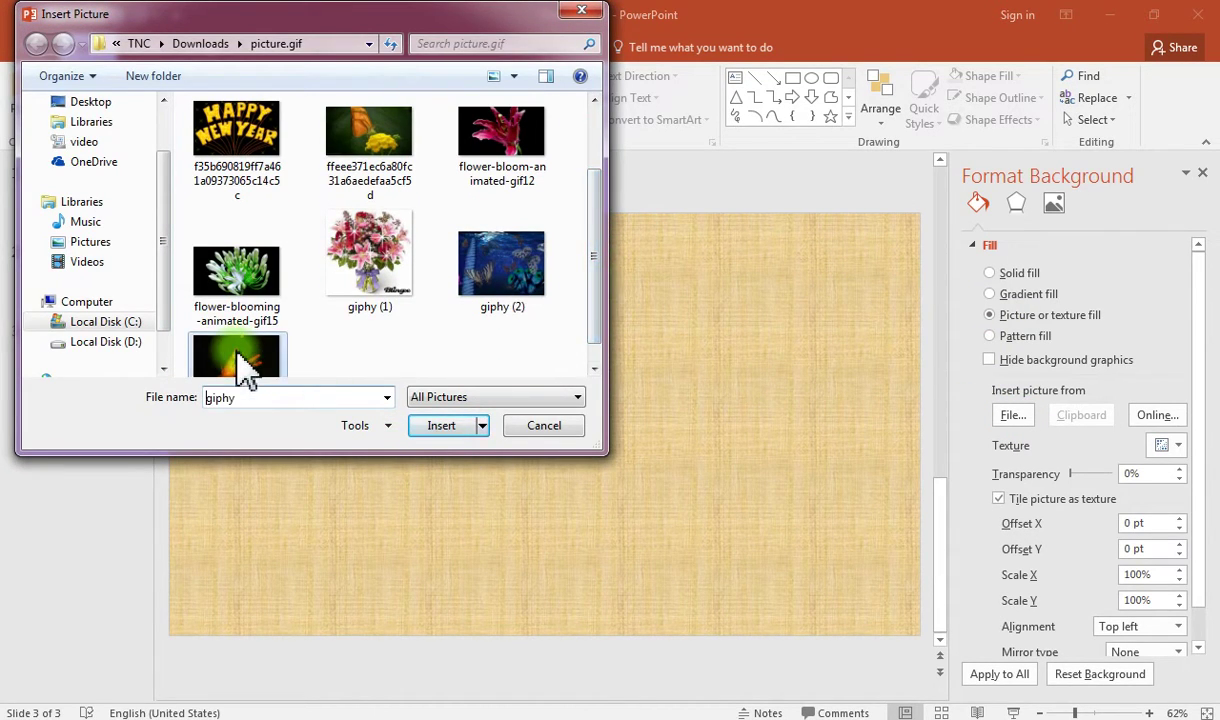
left_click(441, 425)
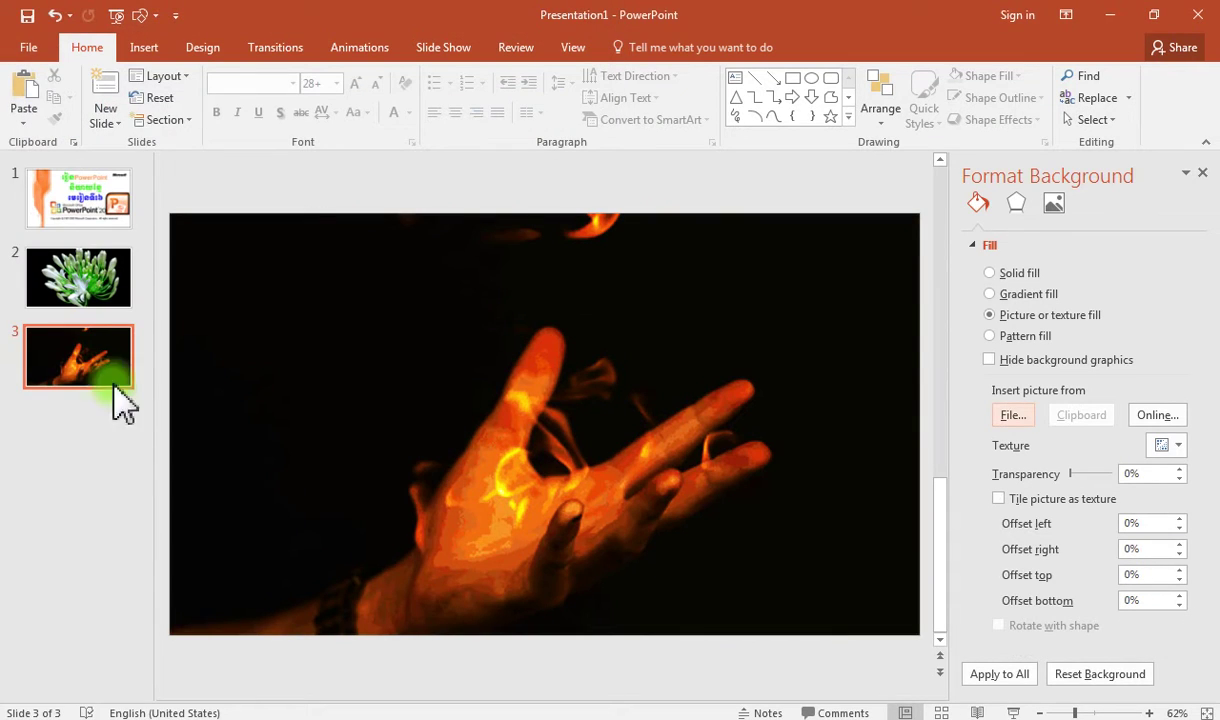
Step: Play the show from the current slide, advance once, then end it
left_click(440, 50)
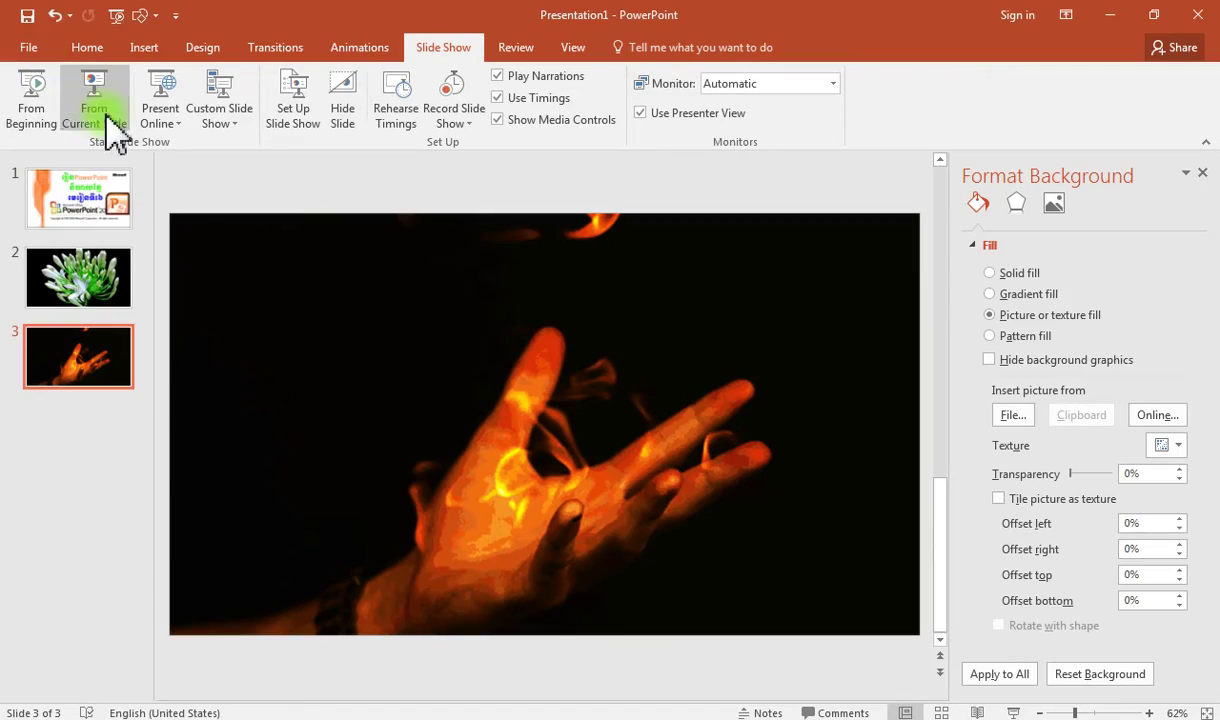
left_click(102, 113)
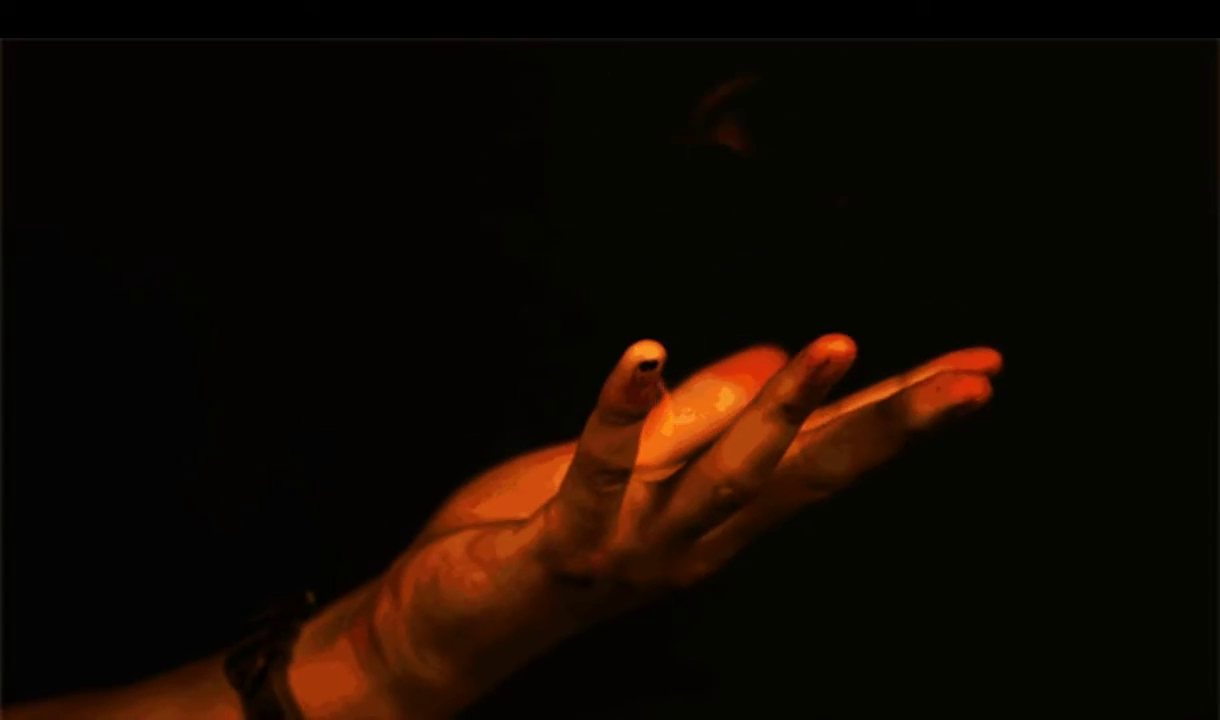
key("Right")
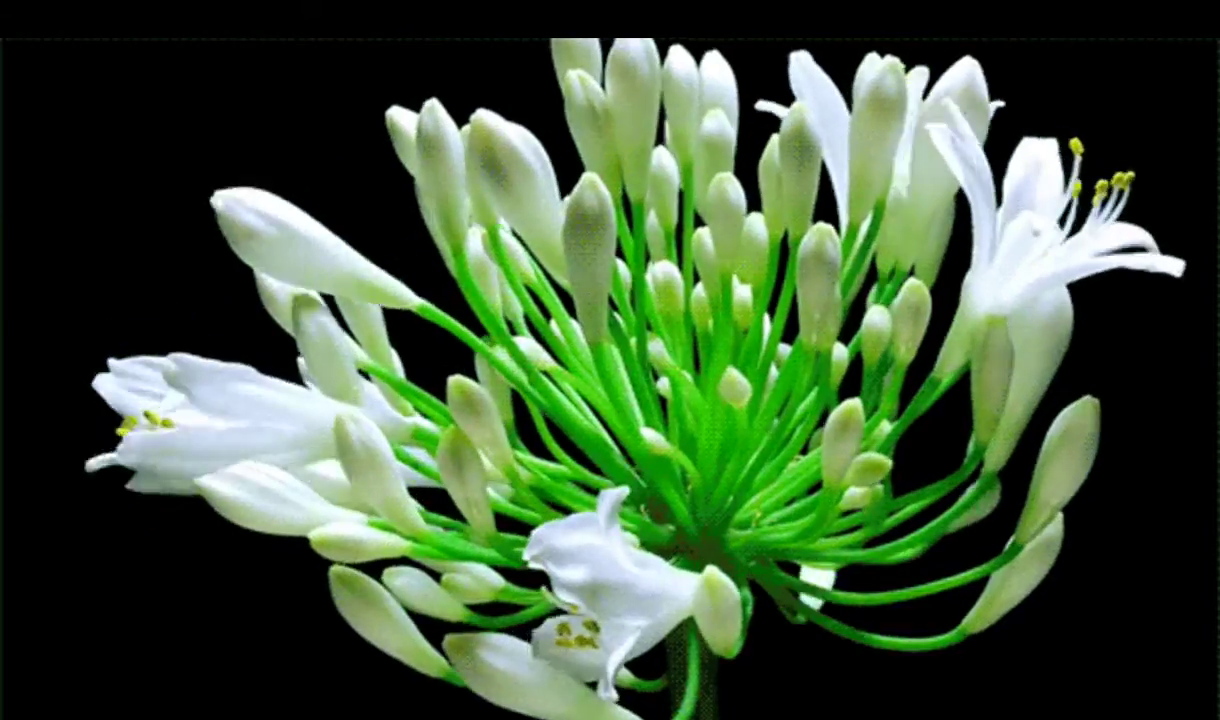
key("Escape")
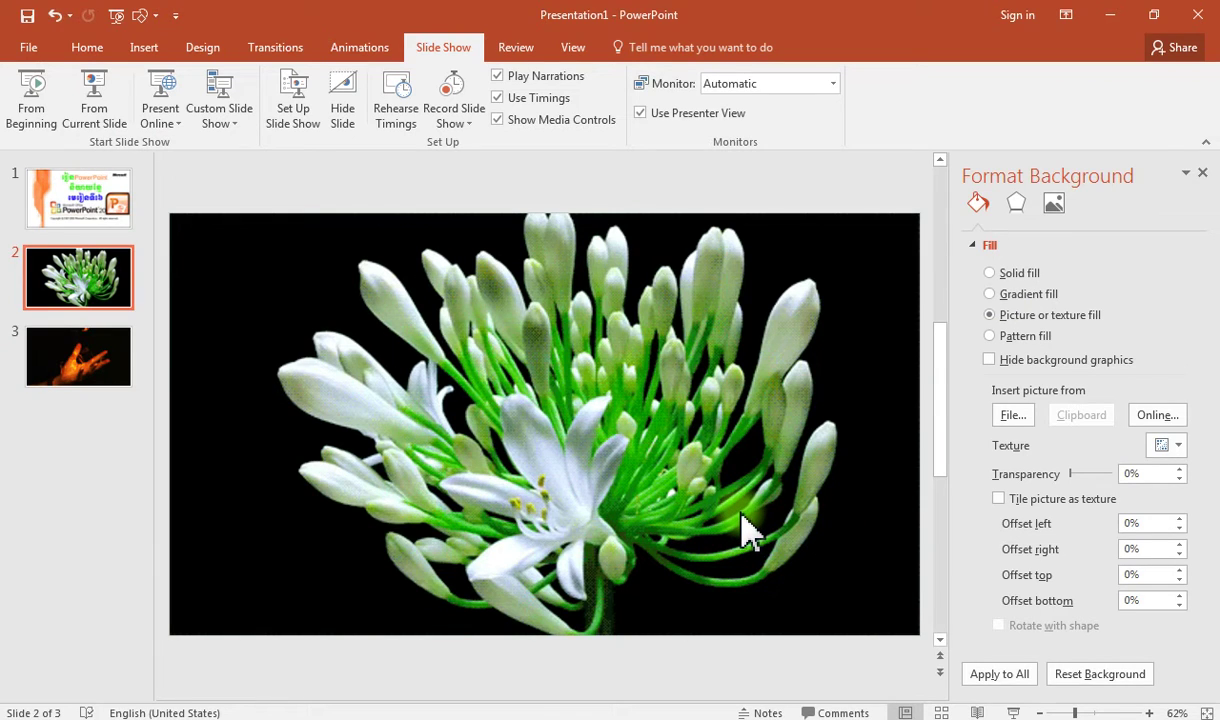
Step: In Insert Picture, browse to D:\pictur of dom\pictur of dom\background
left_click(143, 48)
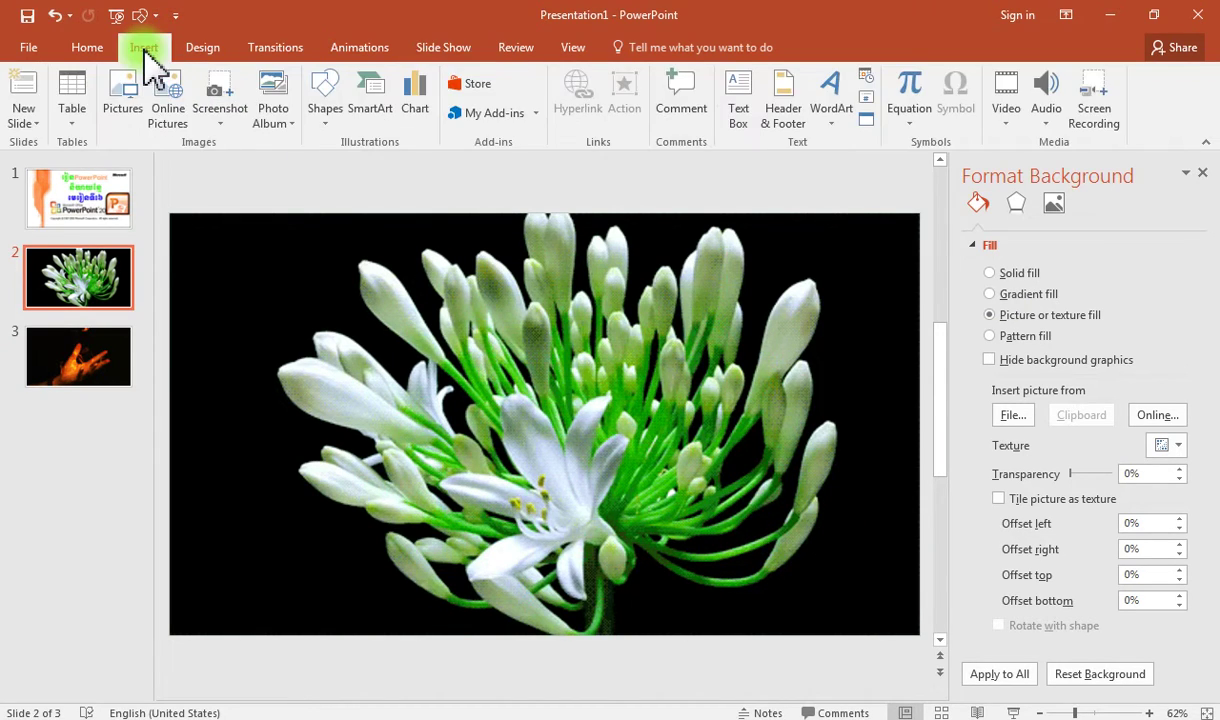
left_click(133, 100)
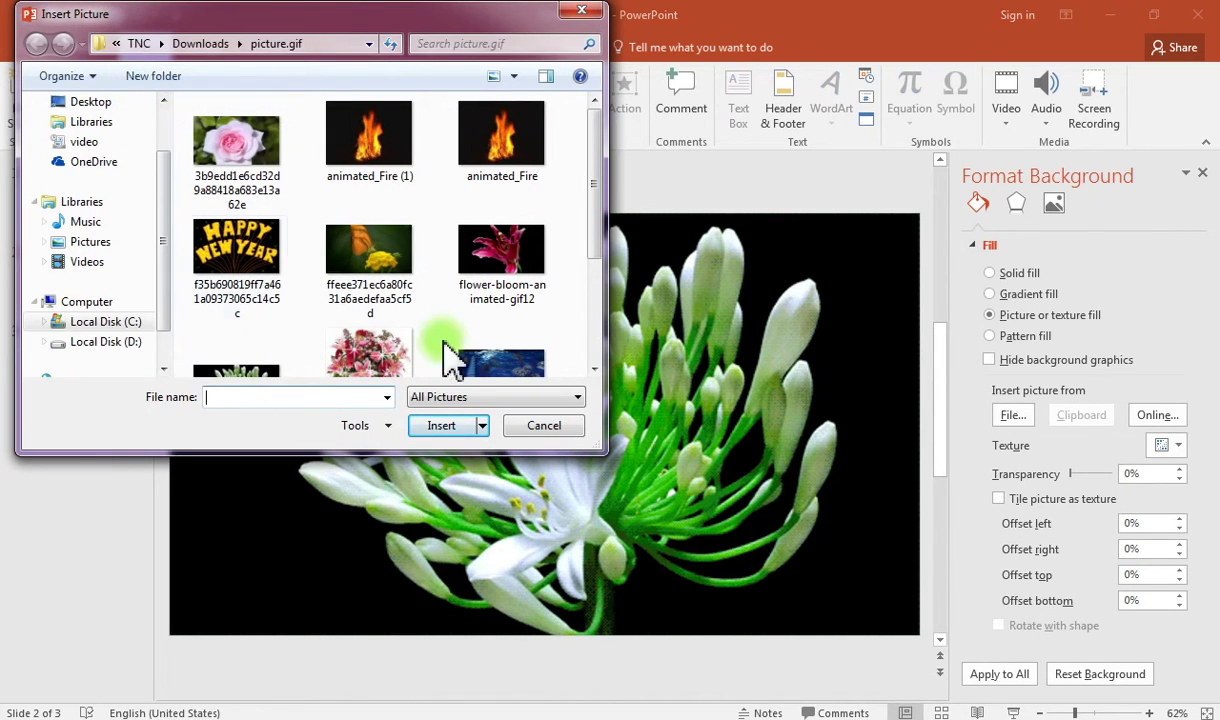
mouse_move(597, 205)
left_mouse_down()
mouse_move(600, 315)
mouse_move(600, 180)
left_mouse_up()
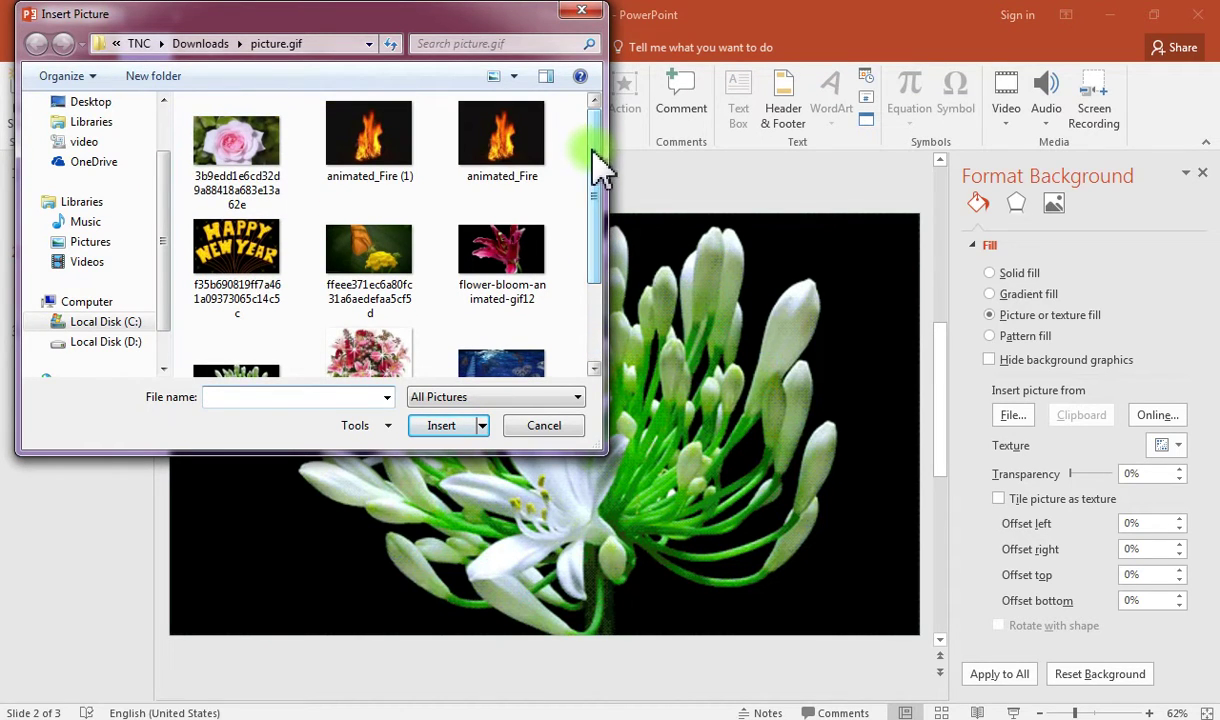
mouse_move(100, 300)
left_click(122, 341)
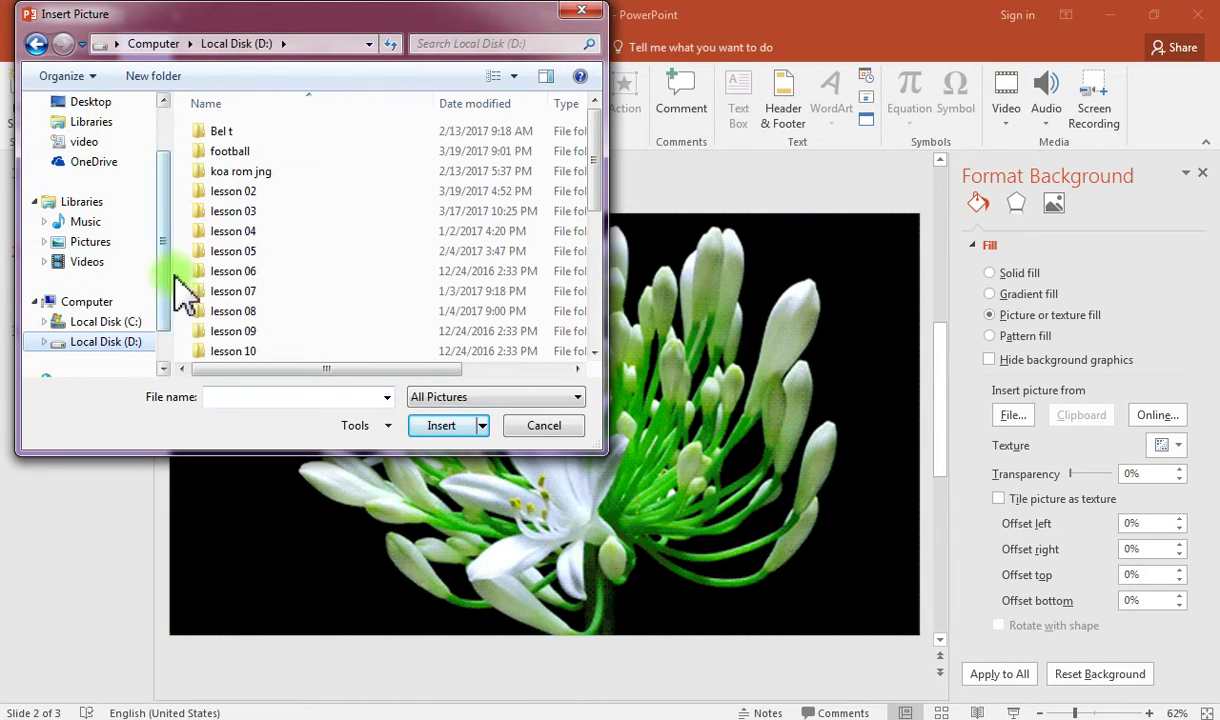
scroll(240, 210, "down", 5)
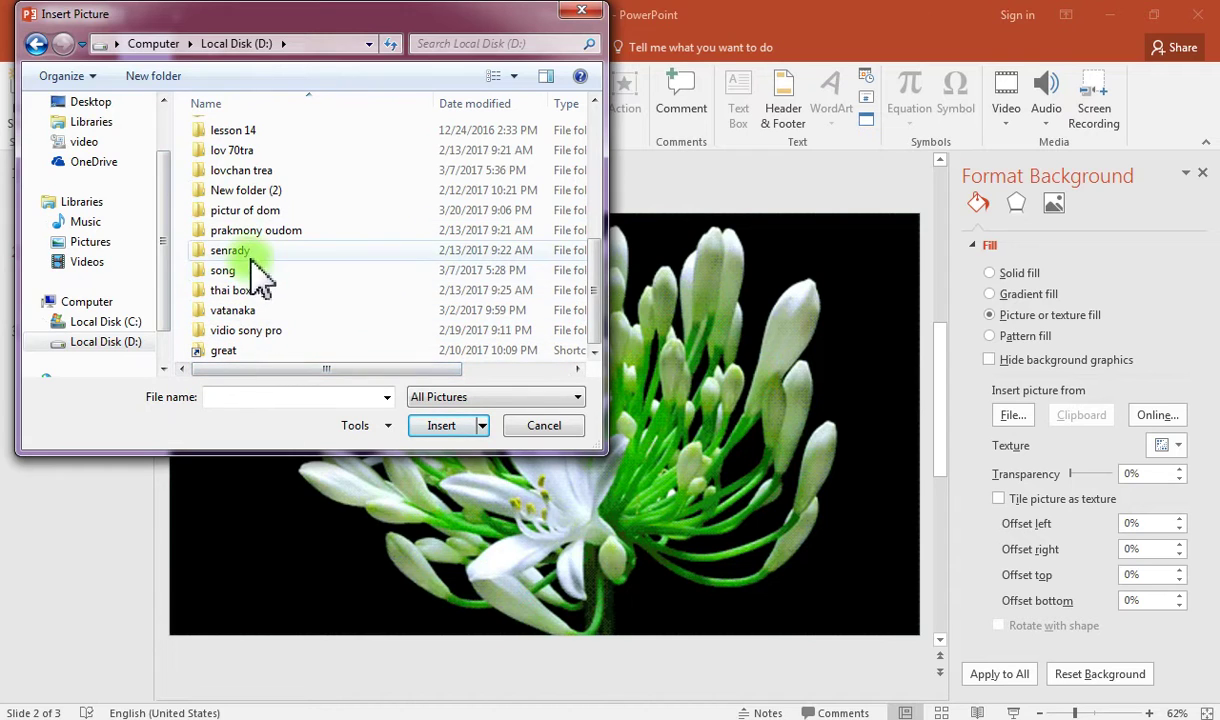
double_click(258, 230)
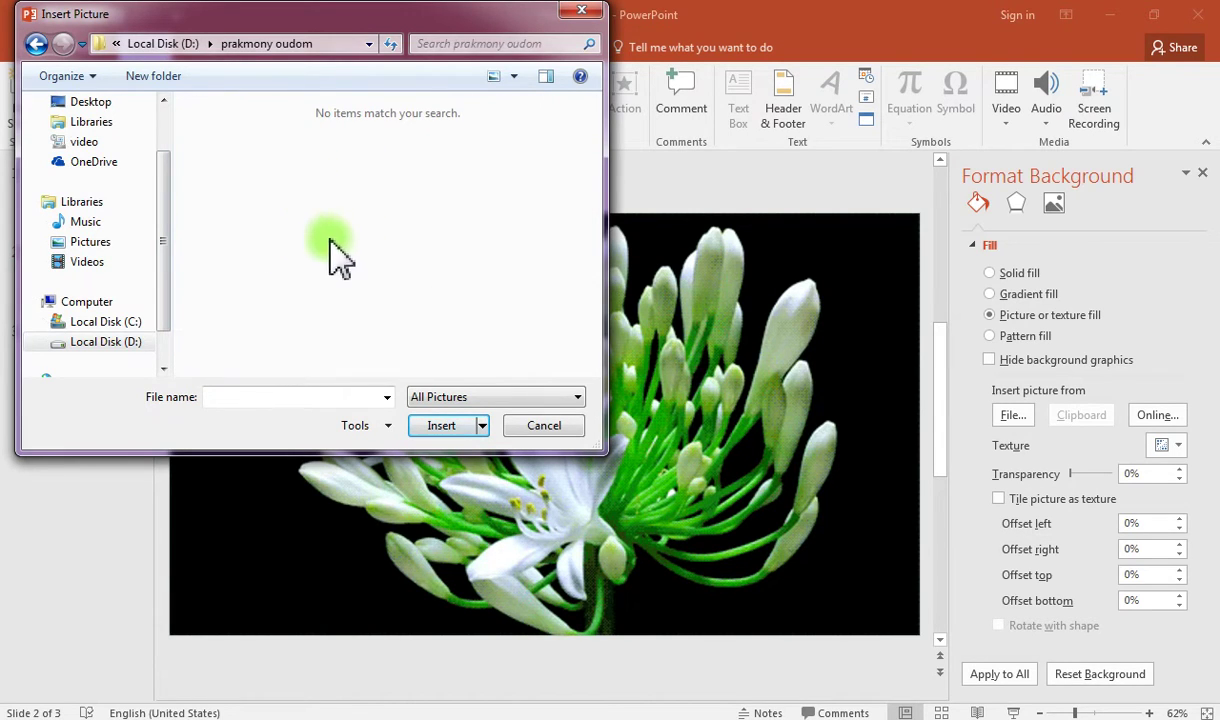
mouse_move(95, 220)
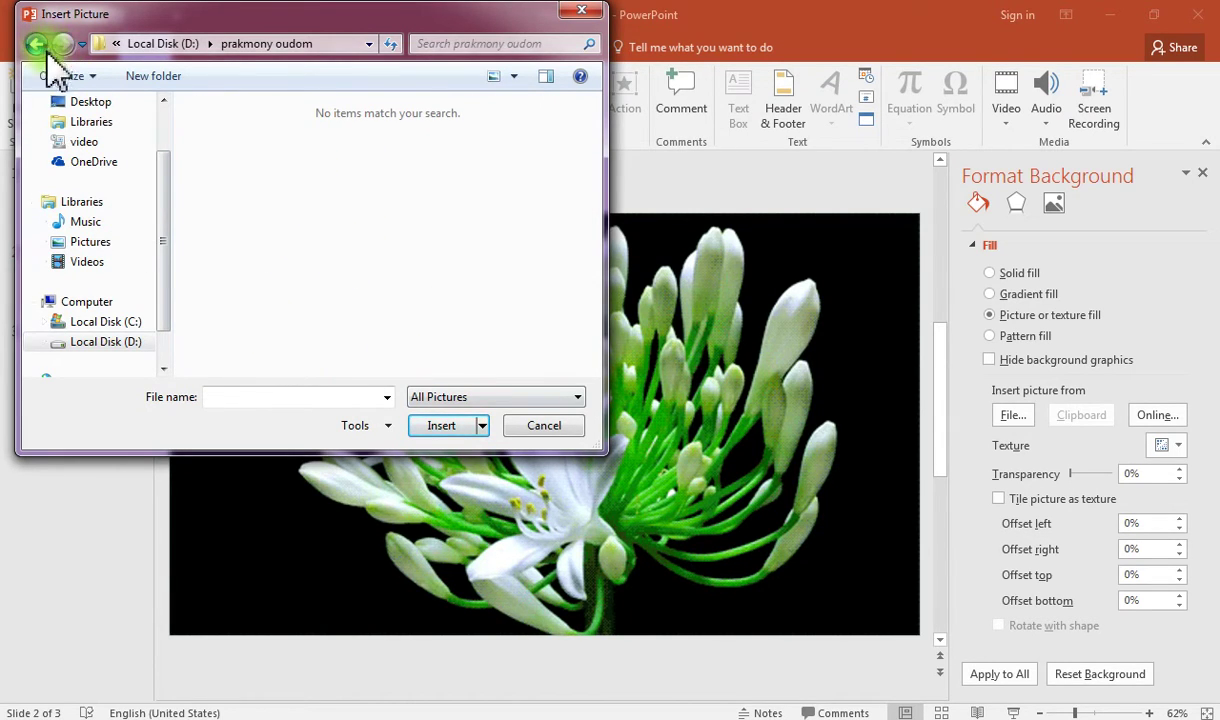
left_click(38, 46)
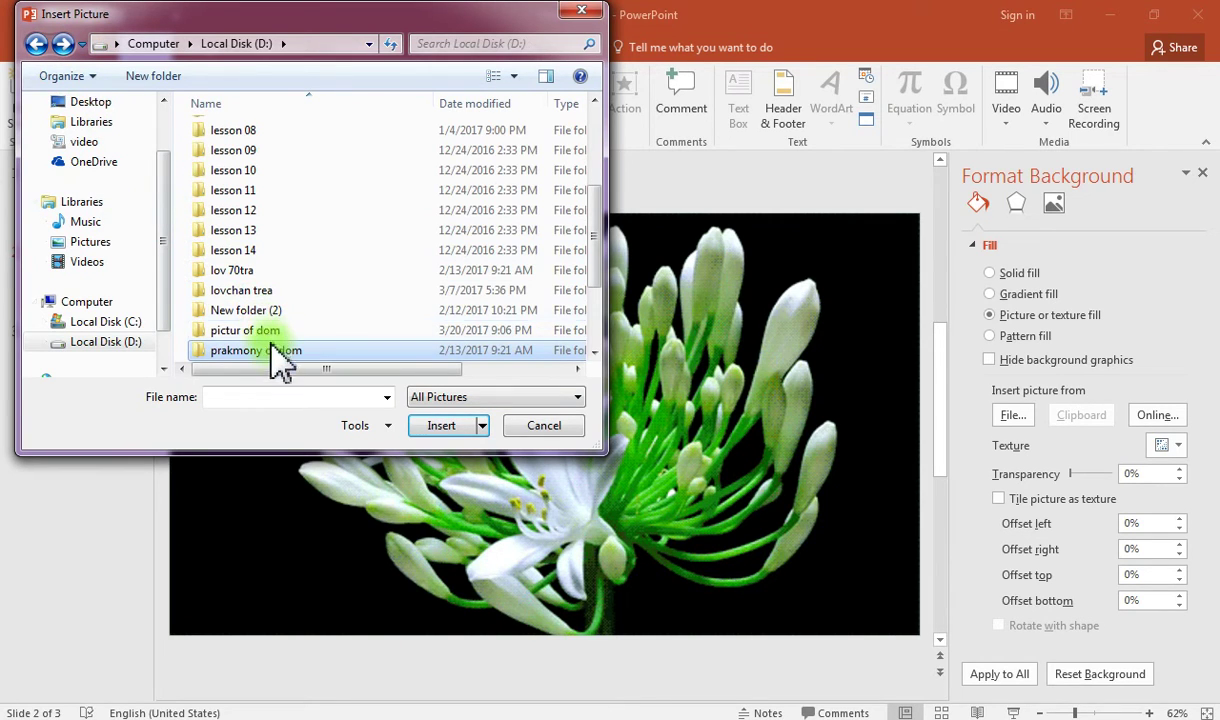
double_click(262, 331)
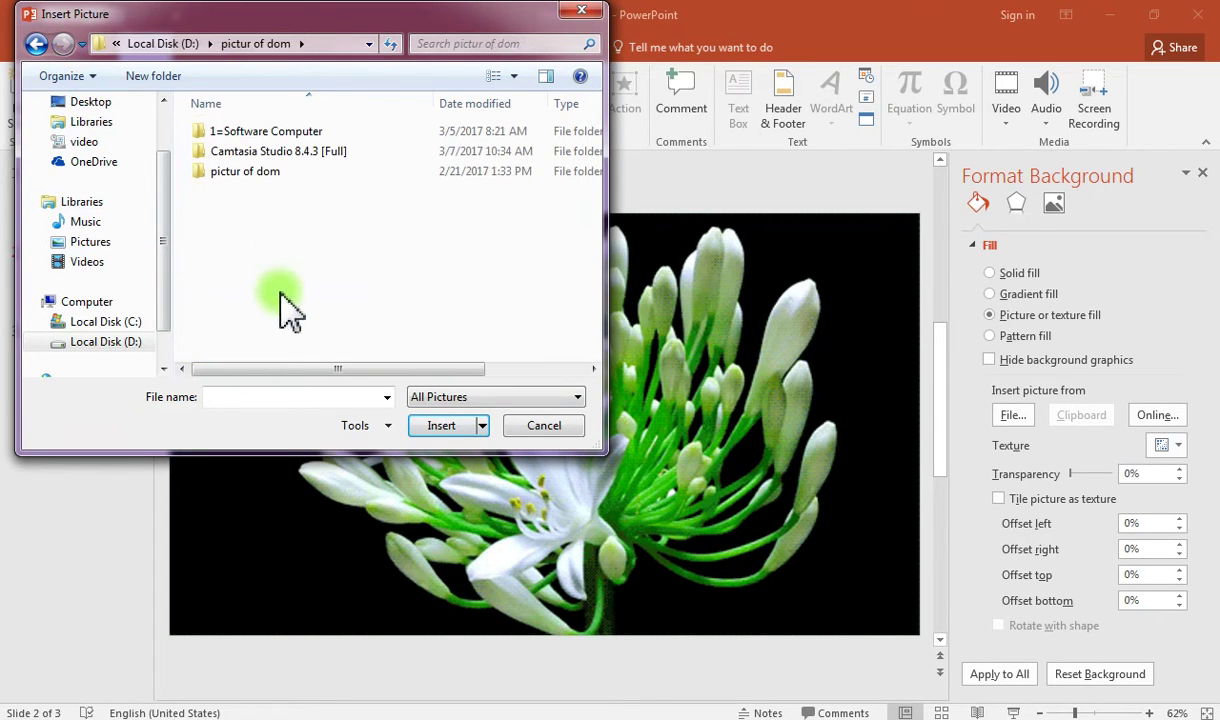
double_click(275, 171)
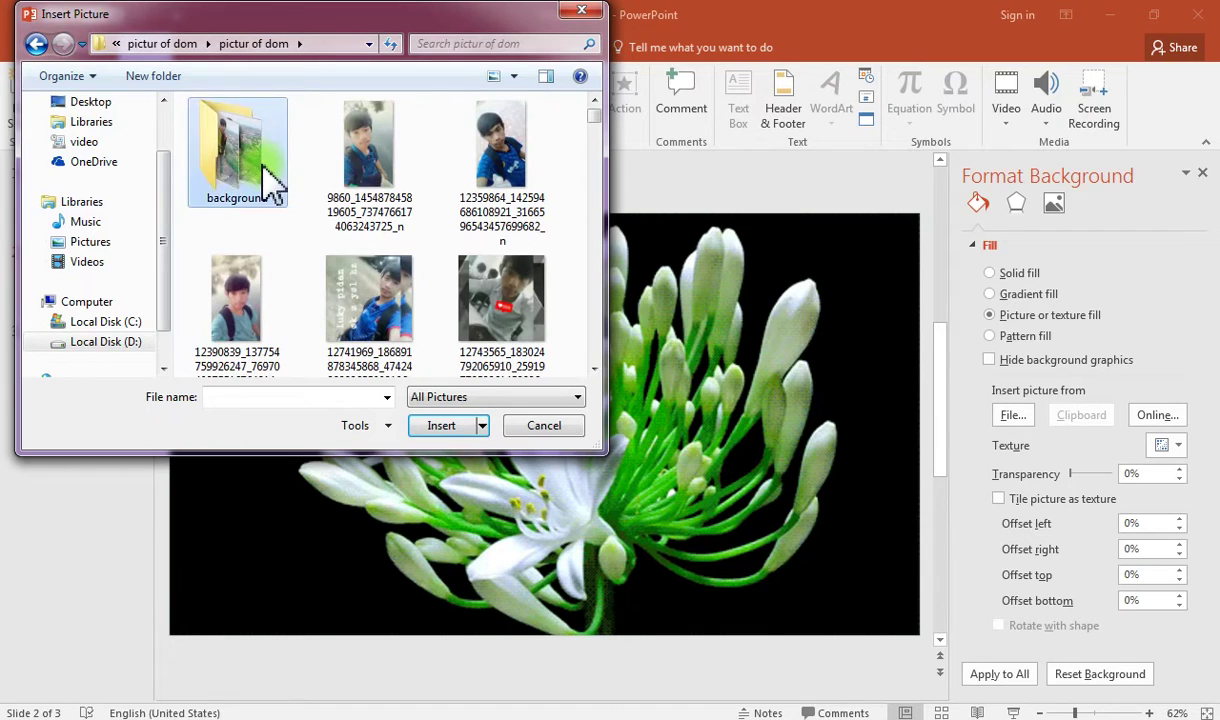
double_click(265, 172)
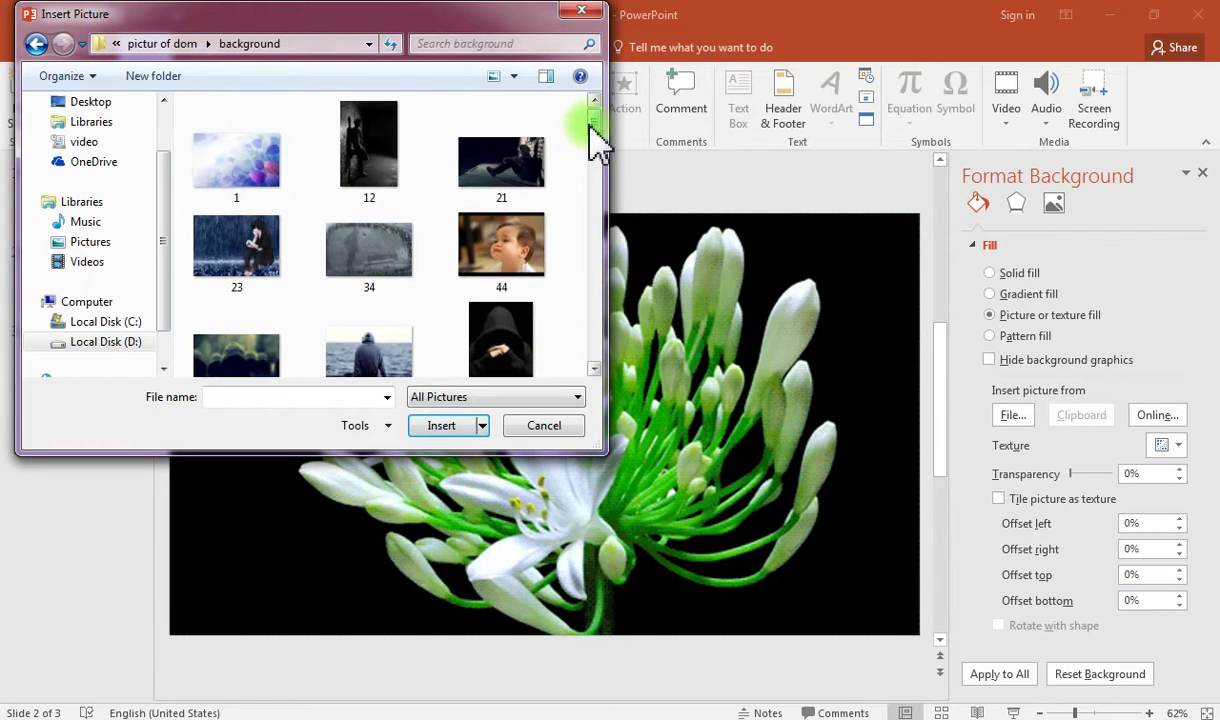
Step: Insert the standing-person photo, shrink it to 2.67" by 2", and move it top-left
left_click_drag(592, 140, 594, 172)
left_click(357, 180)
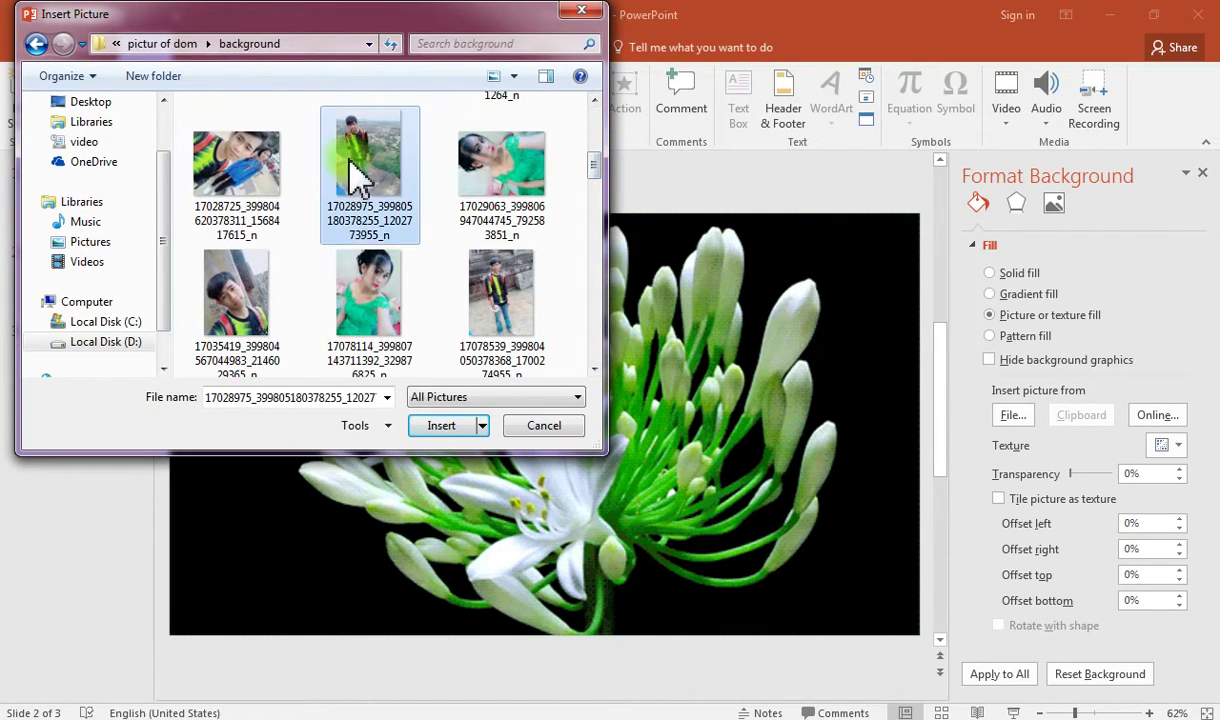
left_click(438, 424)
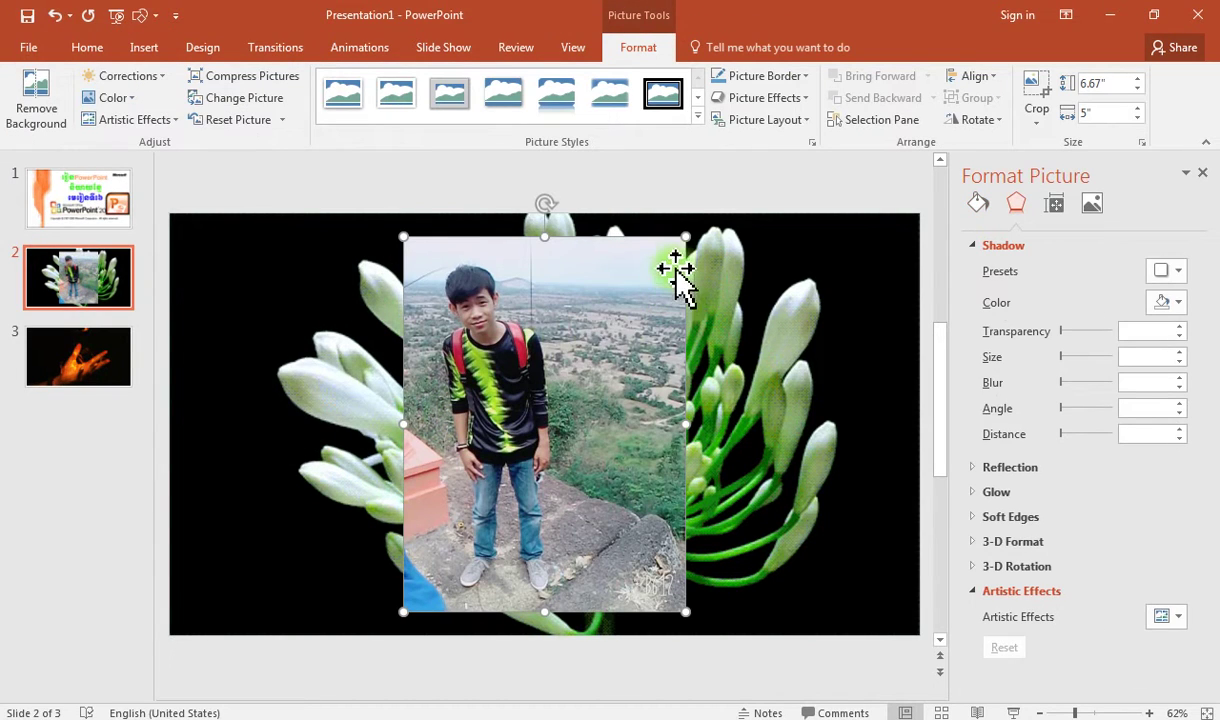
left_click_drag(687, 238, 515, 546)
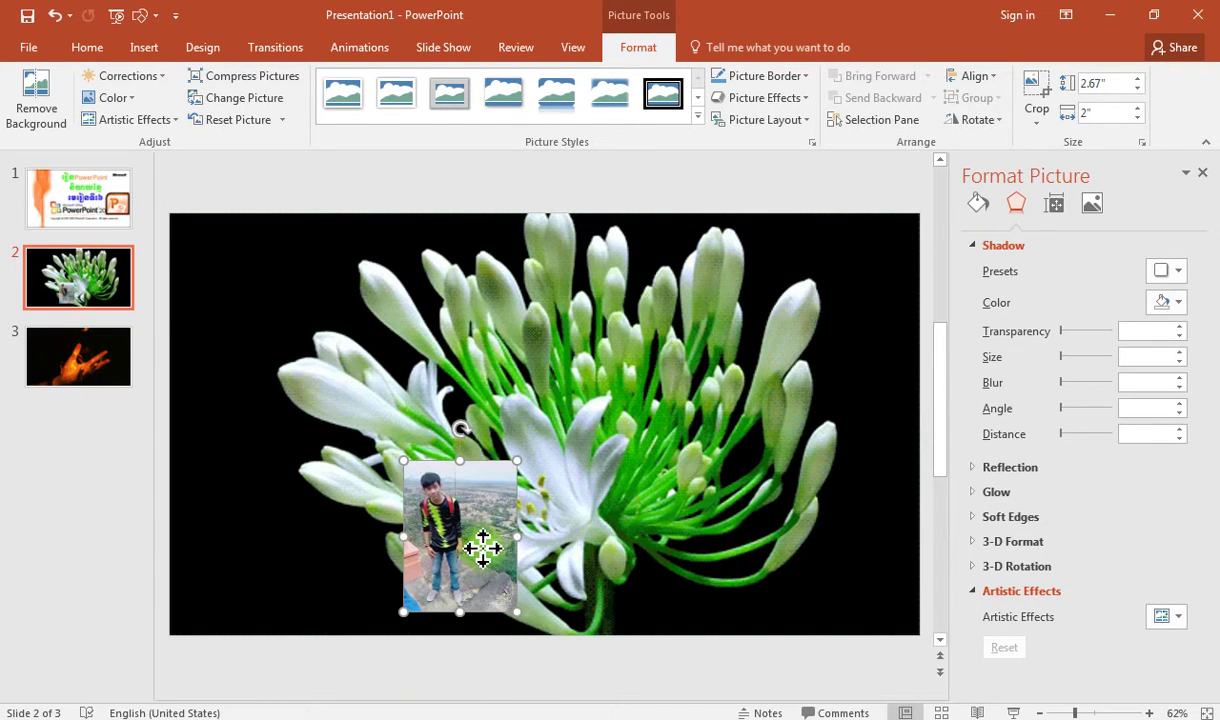
mouse_move(479, 560)
left_mouse_down()
mouse_move(500, 428)
mouse_move(238, 323)
left_mouse_up()
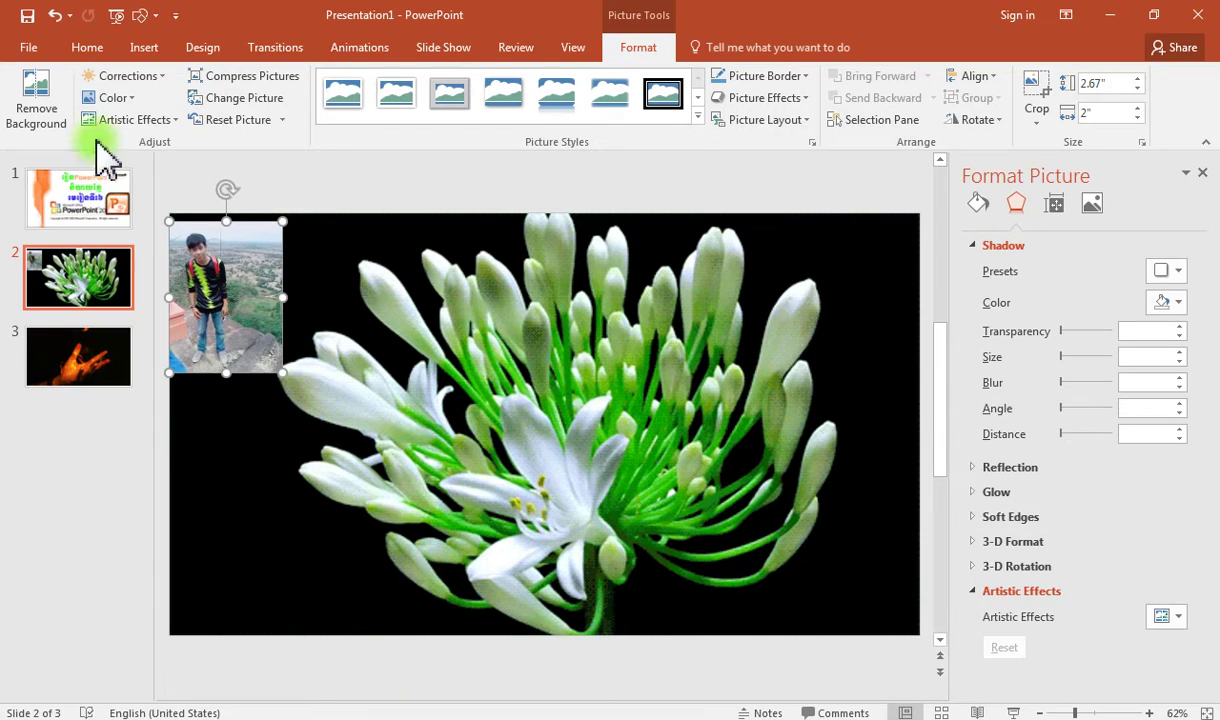
Step: Insert the selfie photo from the background folder, shrink it, and place it beside the first photo
left_click(130, 52)
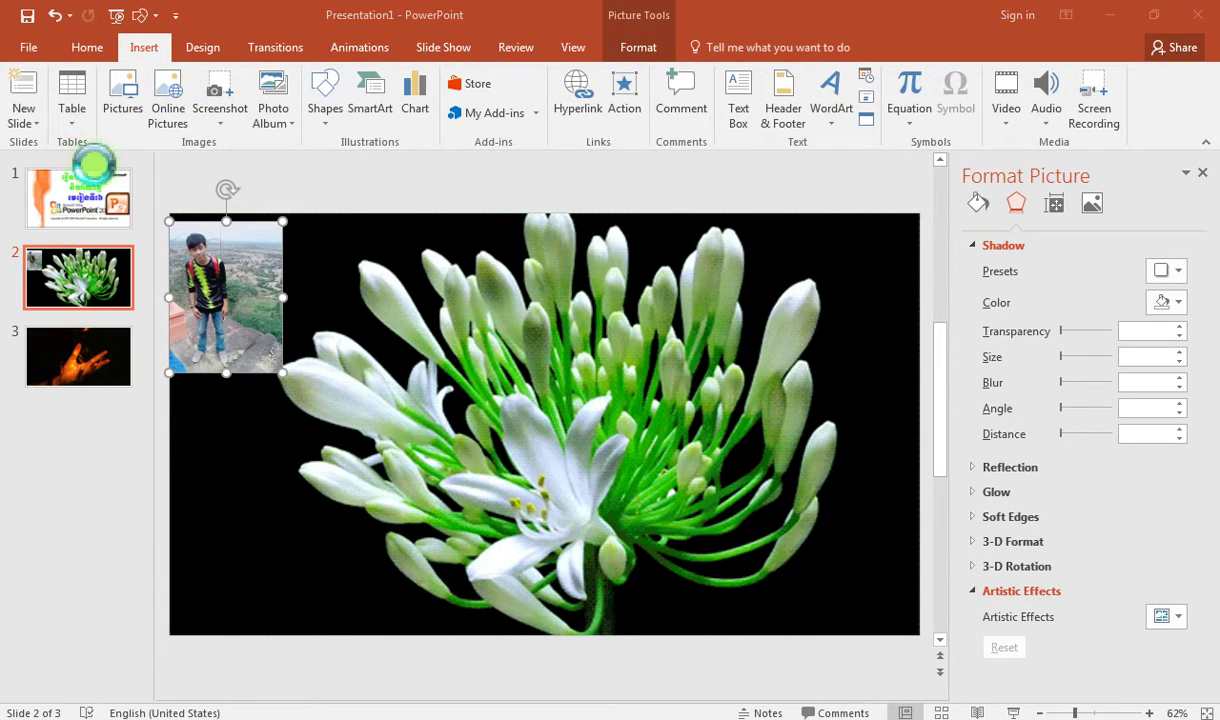
left_click(122, 105)
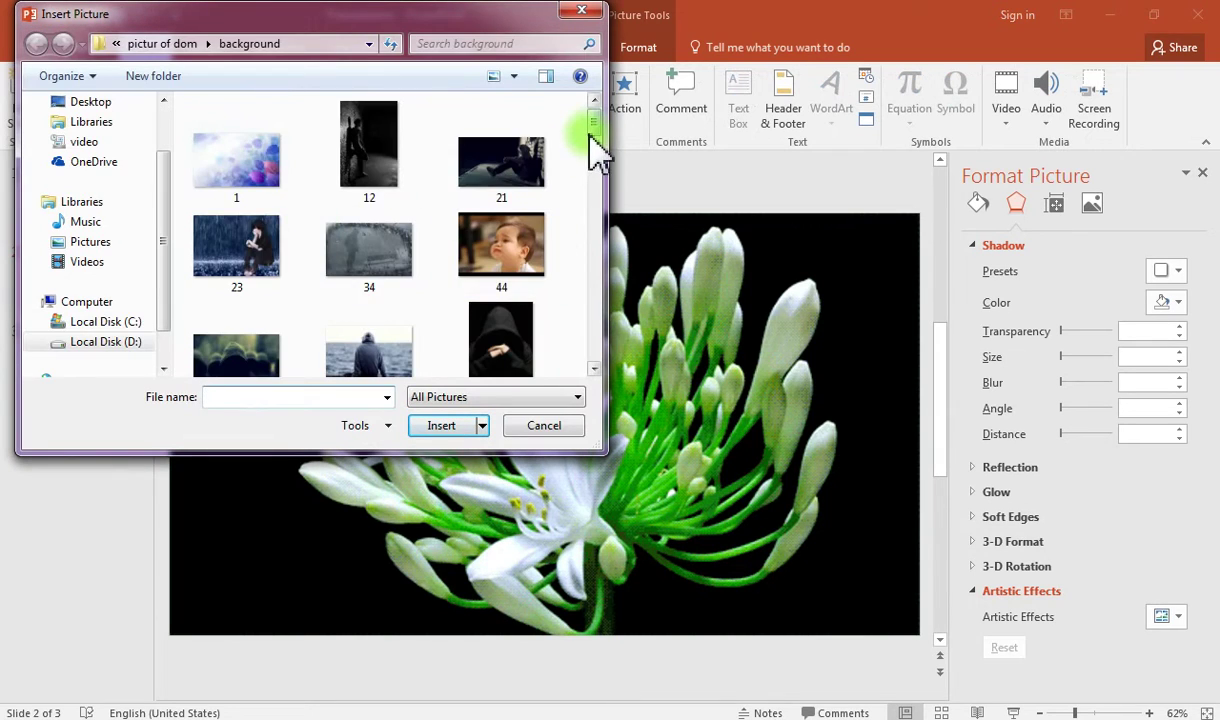
left_click_drag(594, 140, 588, 200)
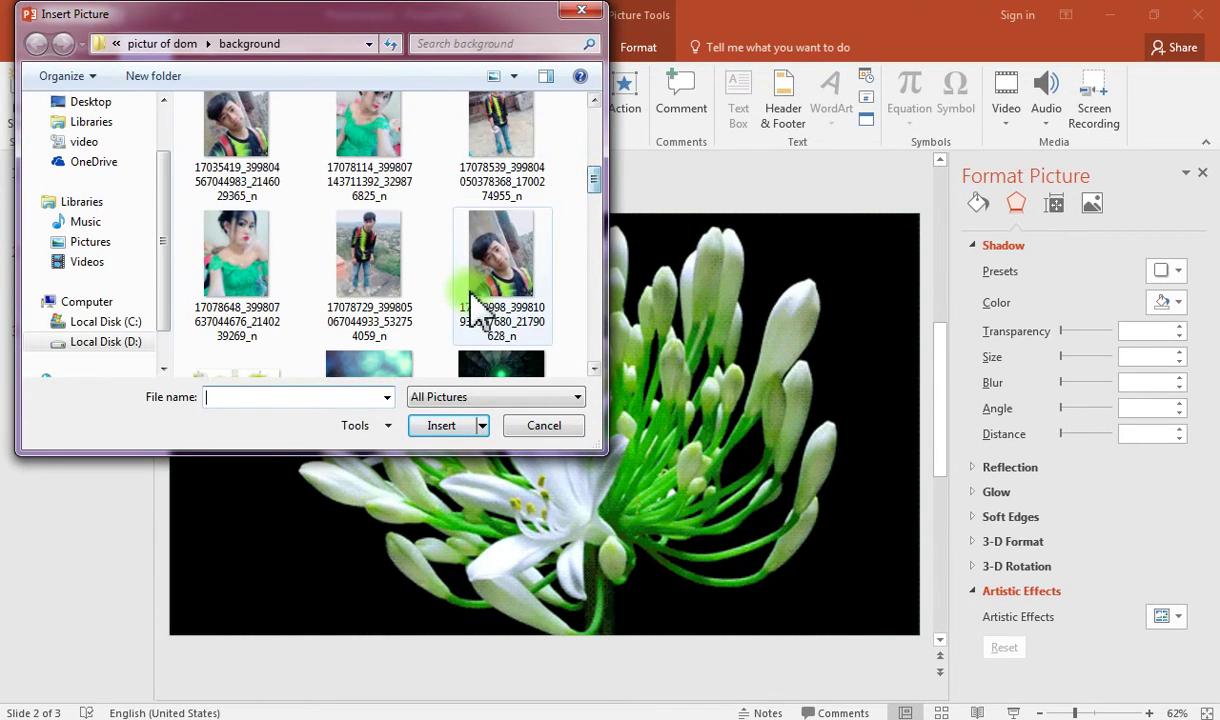
left_click(478, 265)
left_click(438, 428)
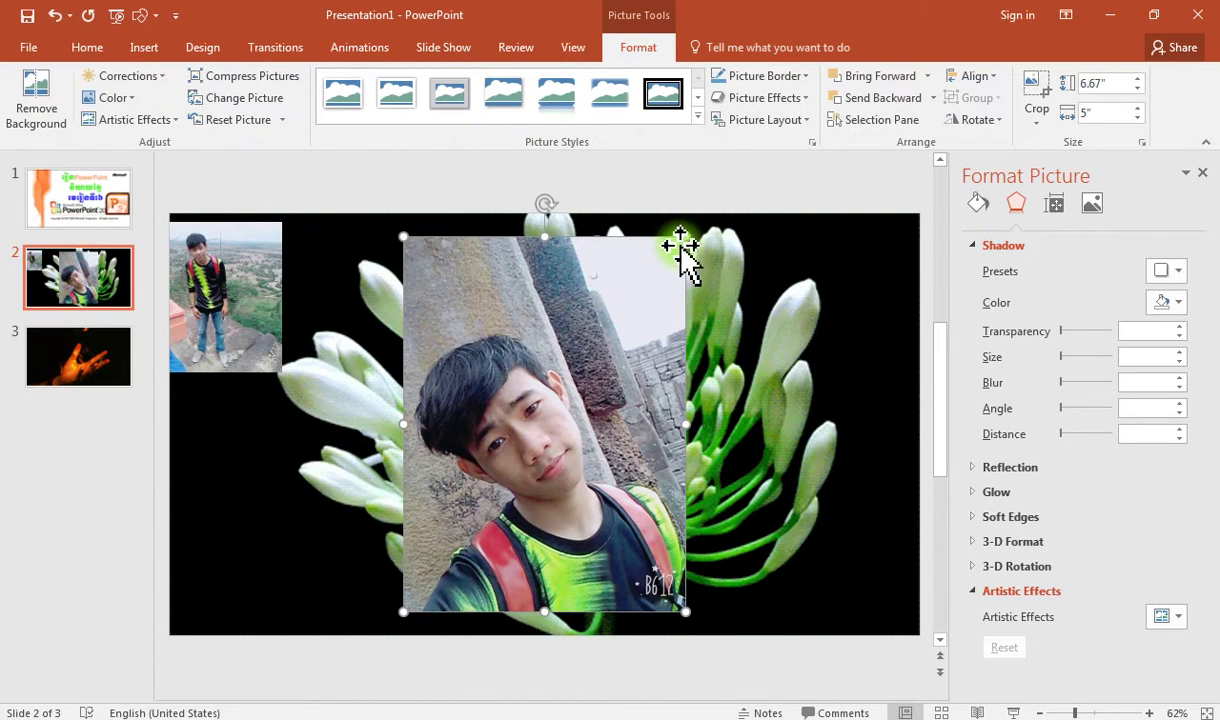
left_click_drag(684, 238, 510, 470)
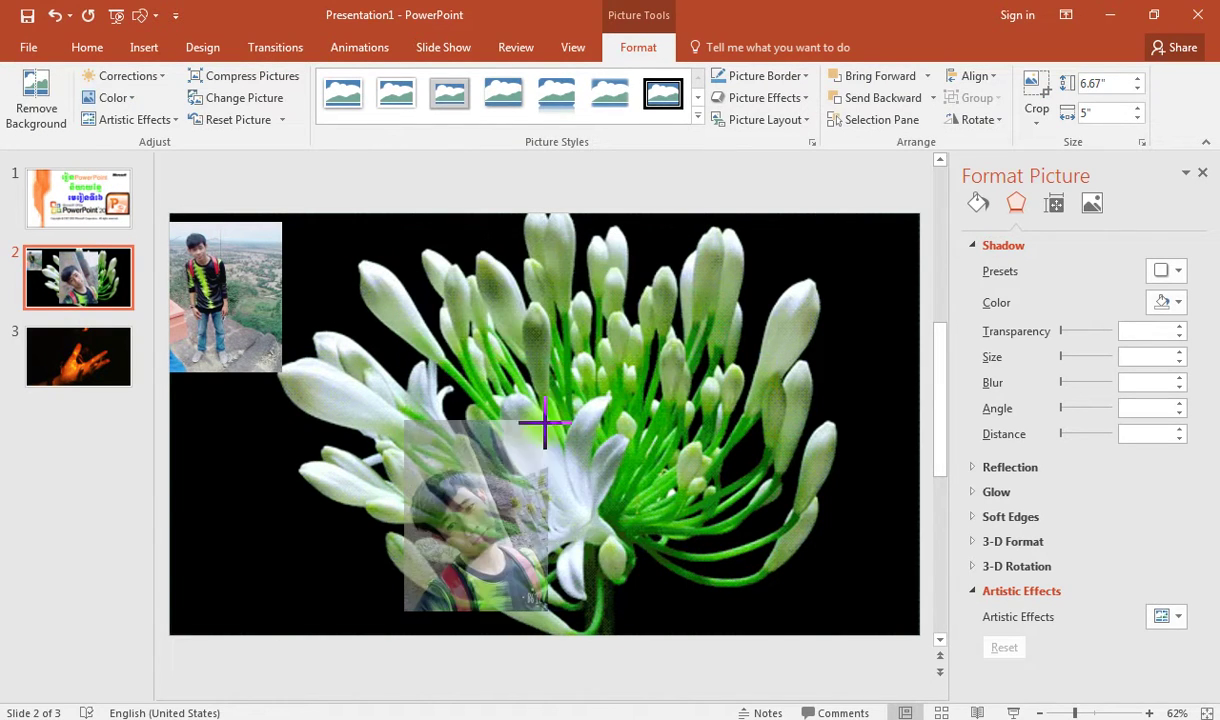
mouse_move(457, 542)
left_mouse_down()
mouse_move(335, 293)
mouse_move(345, 298)
left_mouse_up()
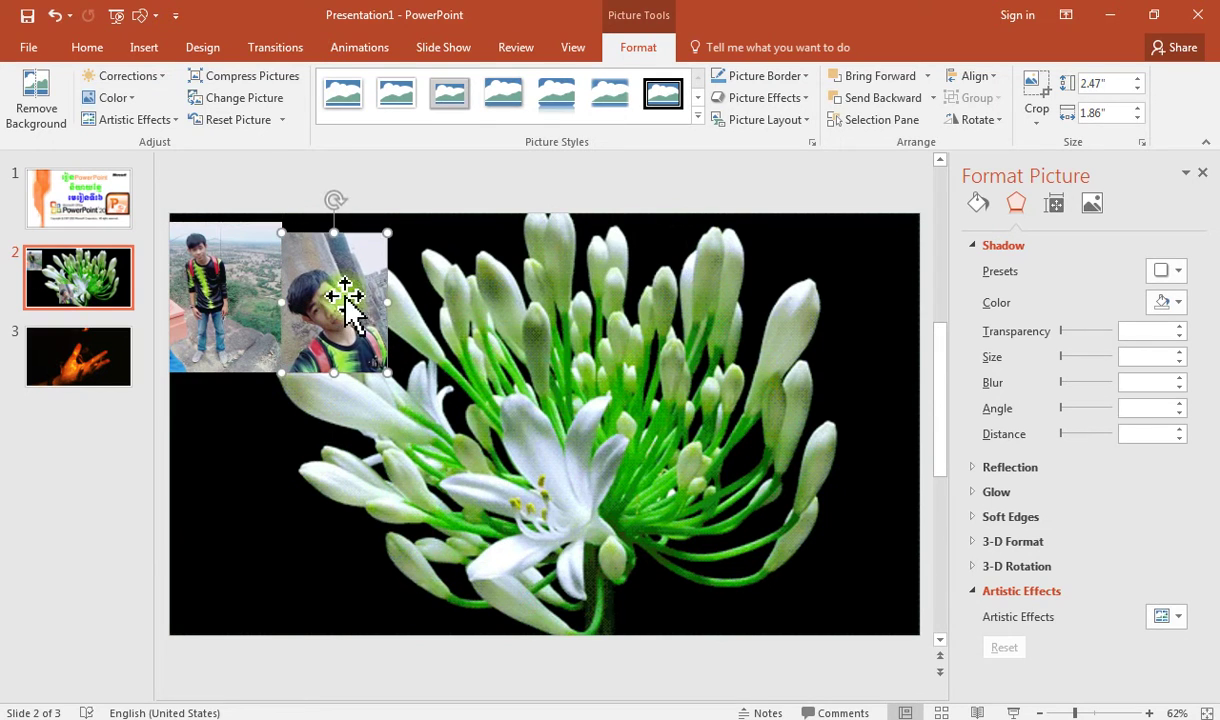
left_click_drag(388, 233, 393, 224)
left_click(214, 266)
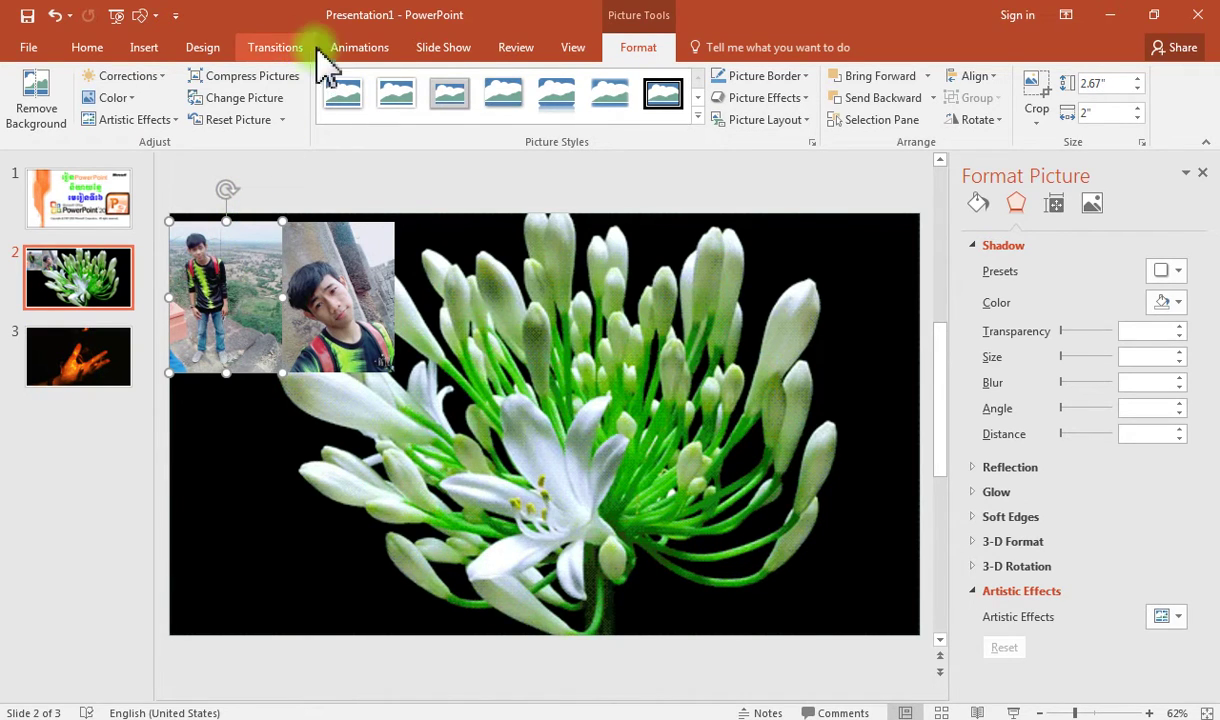
Step: Give the standing-person photo a Turns motion path ending lower right, then preview it
left_click(285, 48)
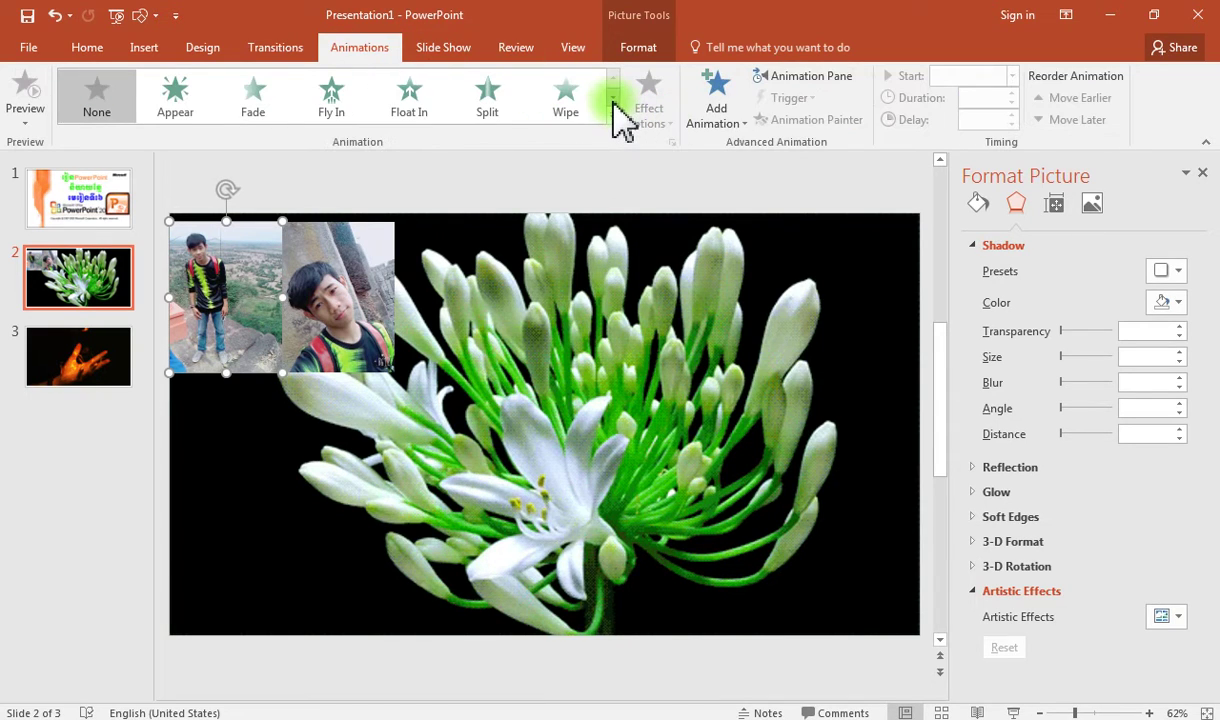
left_click(613, 101)
left_click(613, 101)
left_click(613, 101)
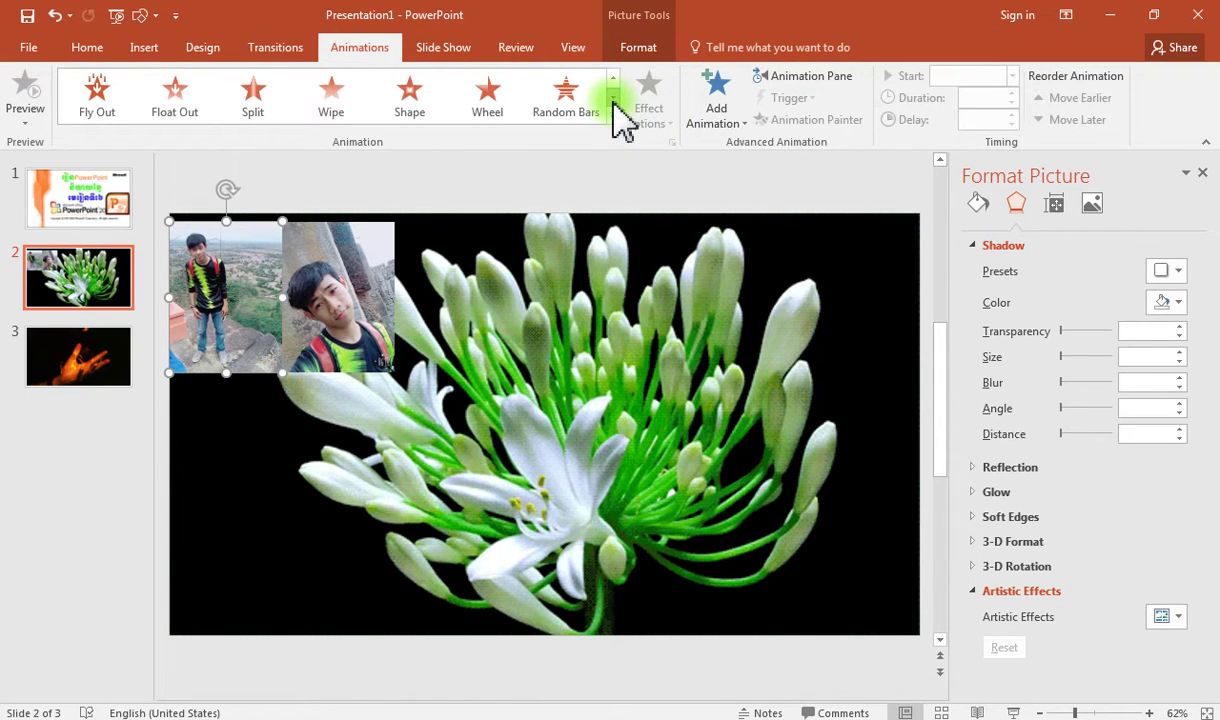
left_click(613, 101)
left_click(613, 80)
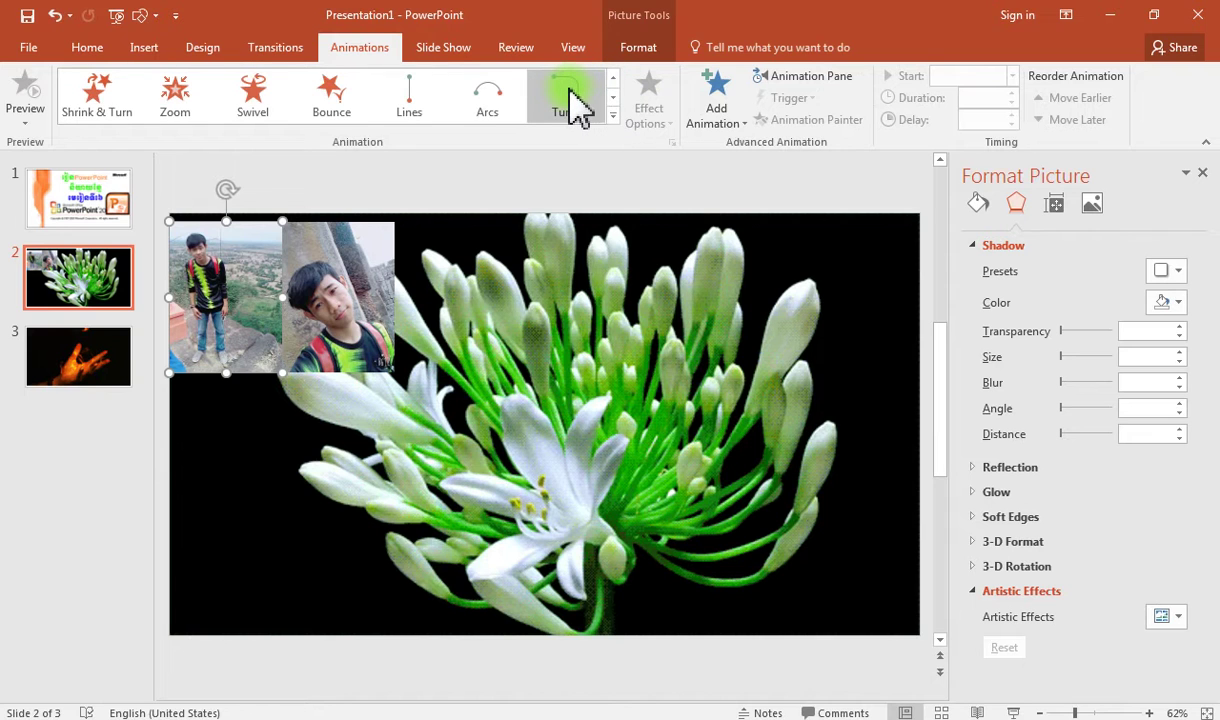
left_click(570, 90)
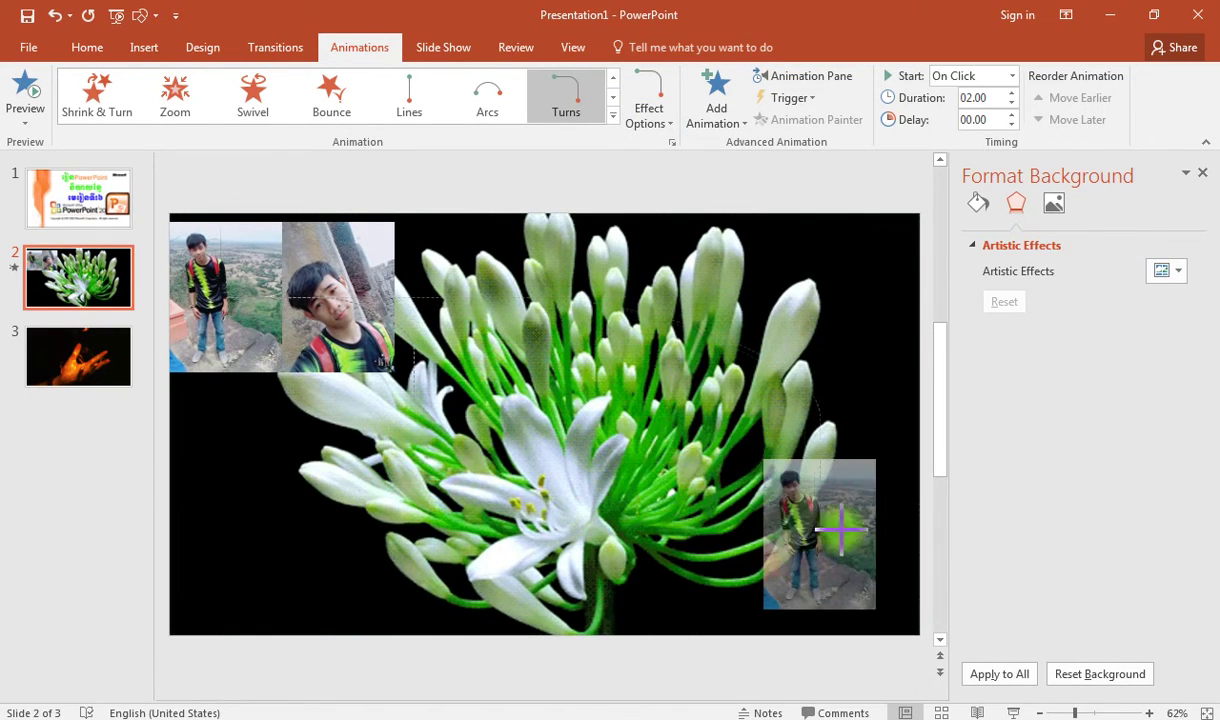
mouse_move(418, 393)
left_mouse_down()
mouse_move(855, 532)
mouse_move(858, 555)
left_mouse_up()
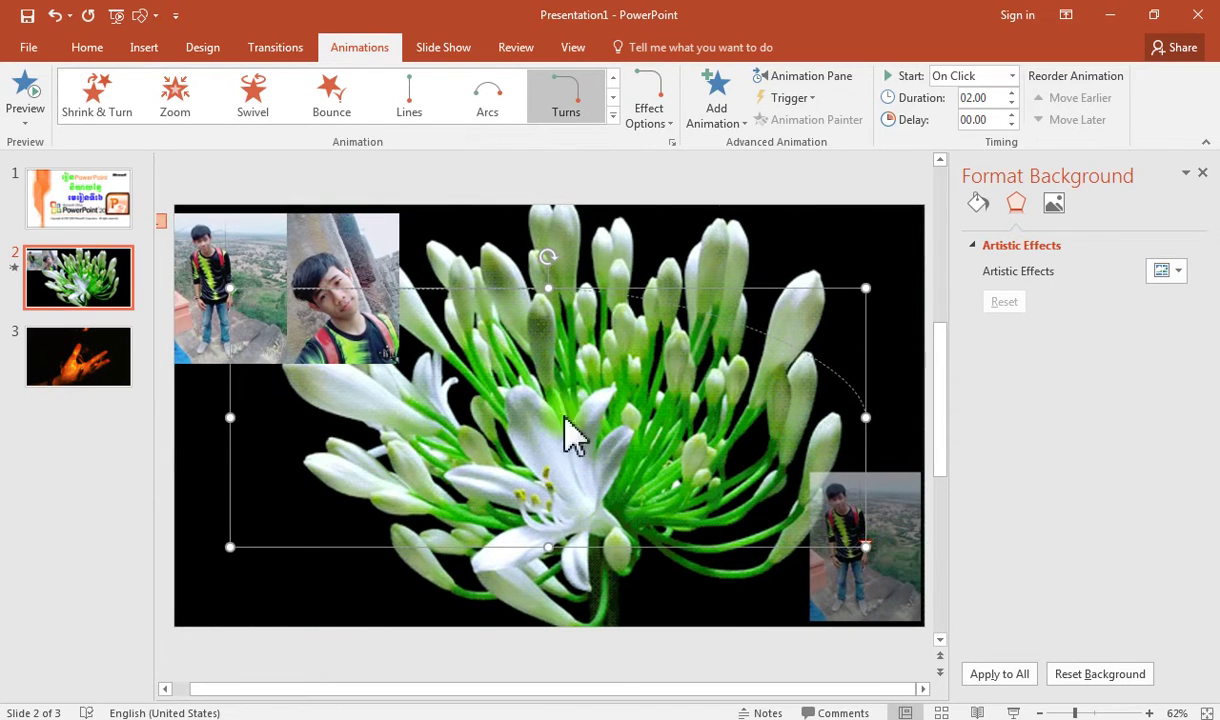
left_click(25, 85)
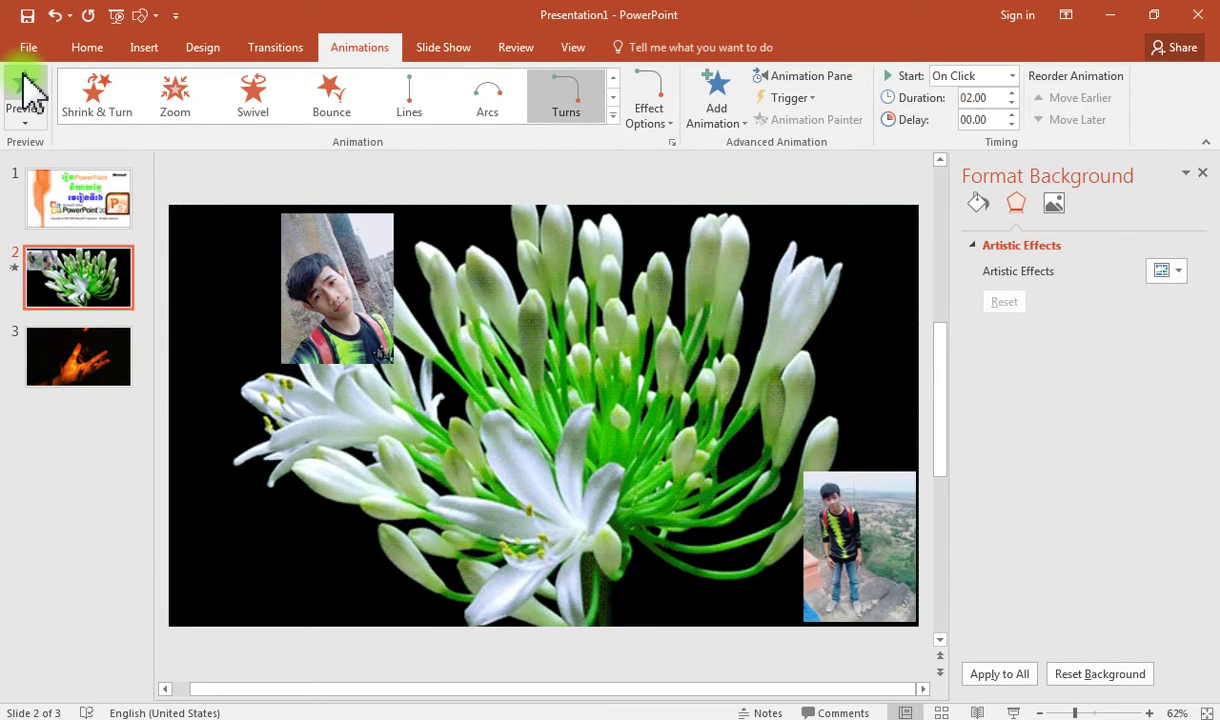
Step: Give the selfie photo a Down Right Turns motion path and drag the path through the flower
left_click(335, 265)
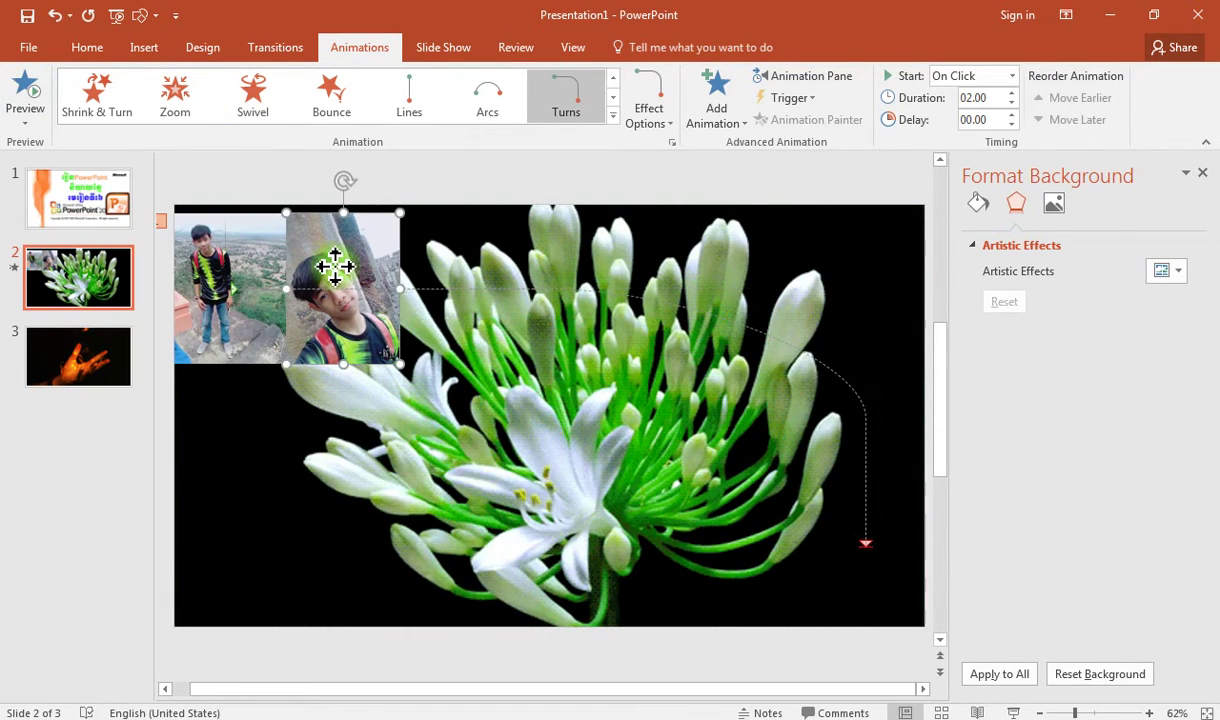
left_click(613, 97)
left_click(613, 97)
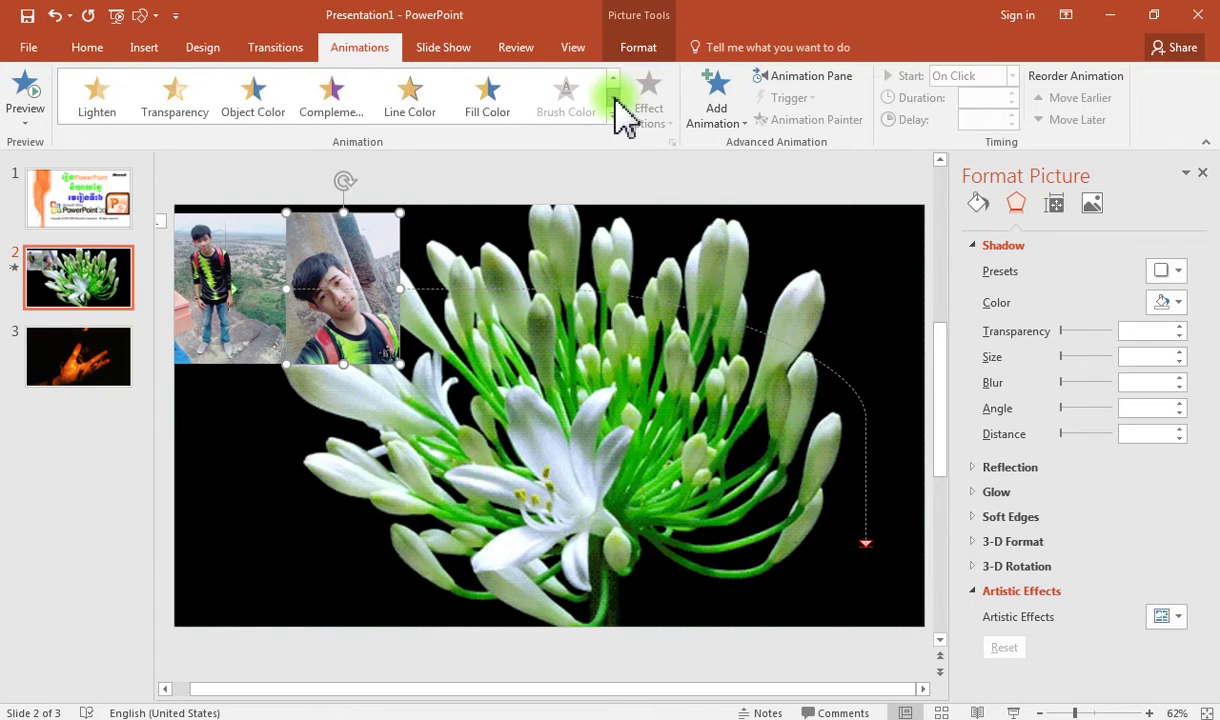
left_click(613, 97)
left_click(613, 97)
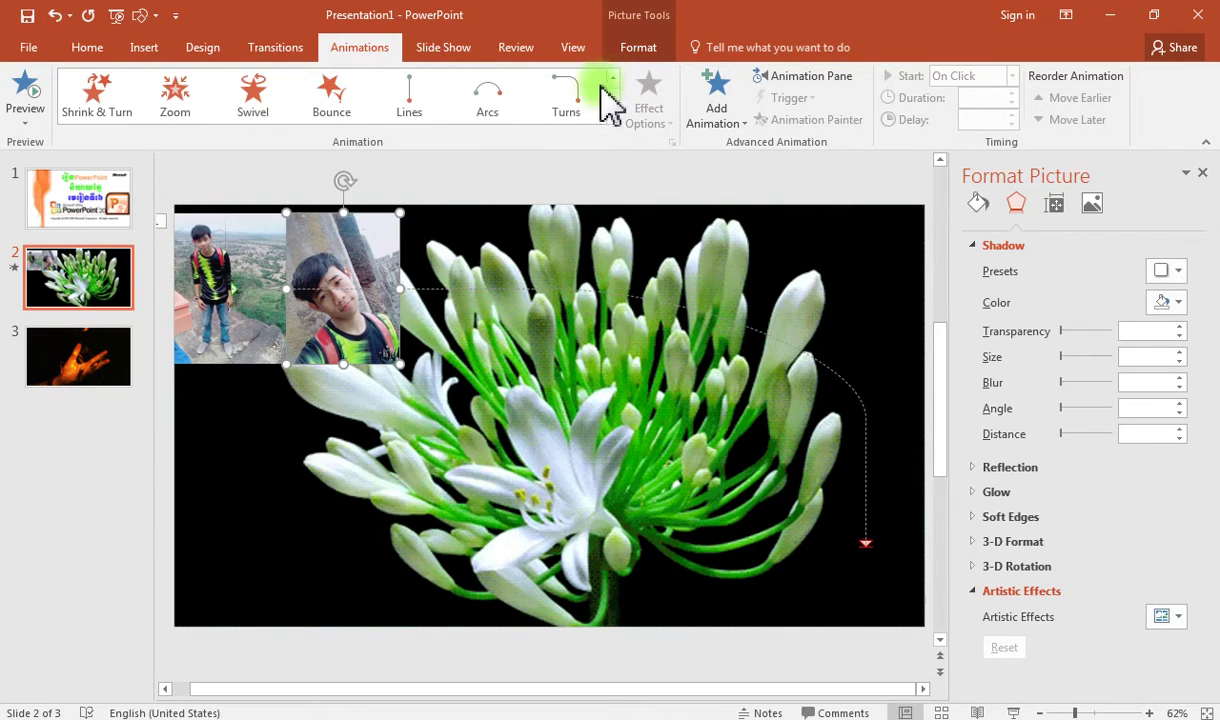
left_click(578, 105)
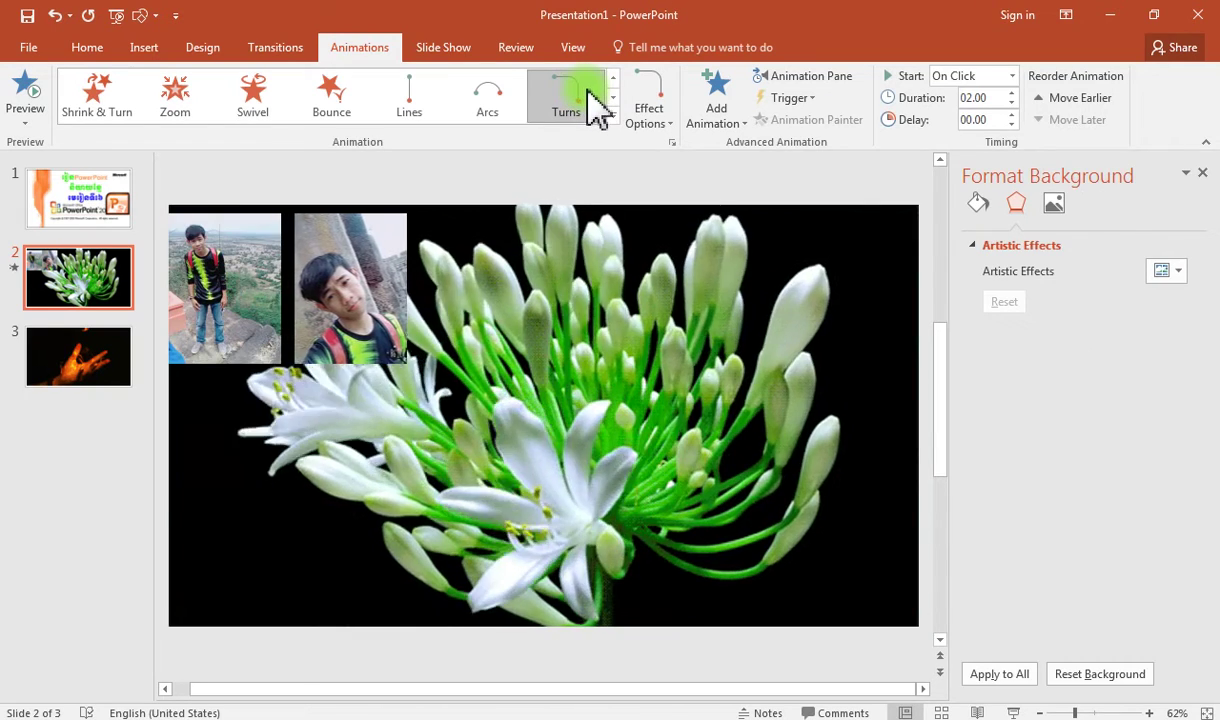
left_click(665, 115)
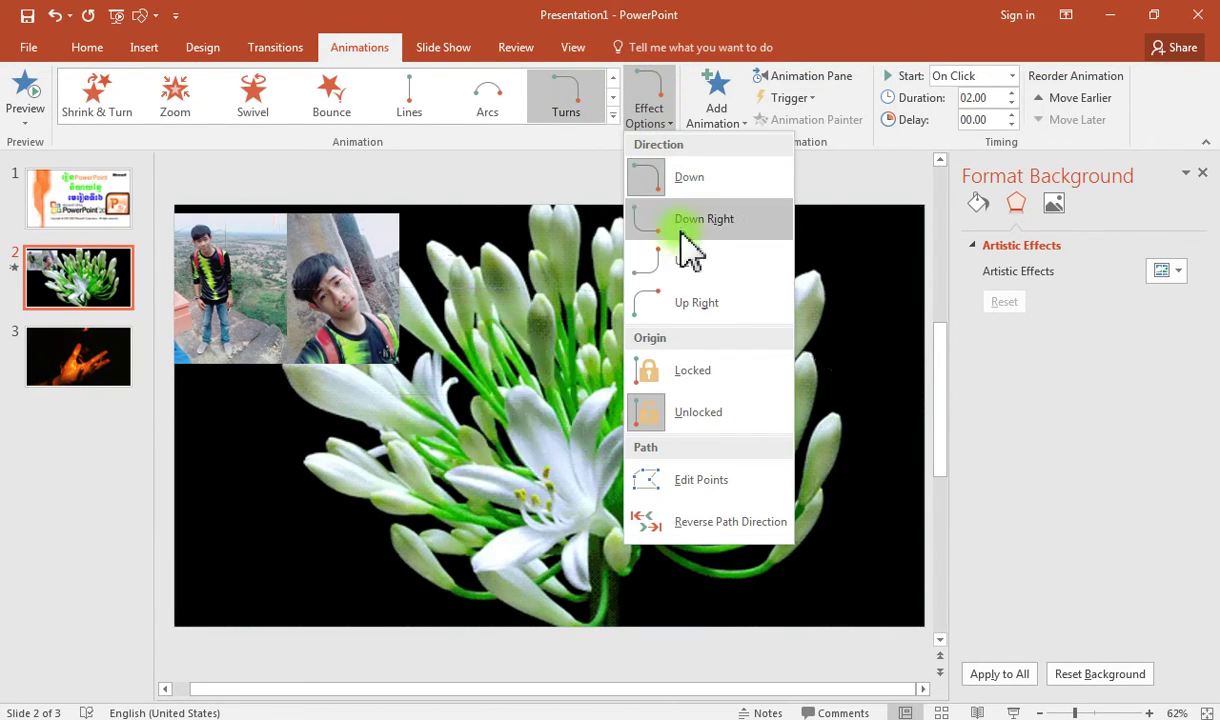
left_click(682, 222)
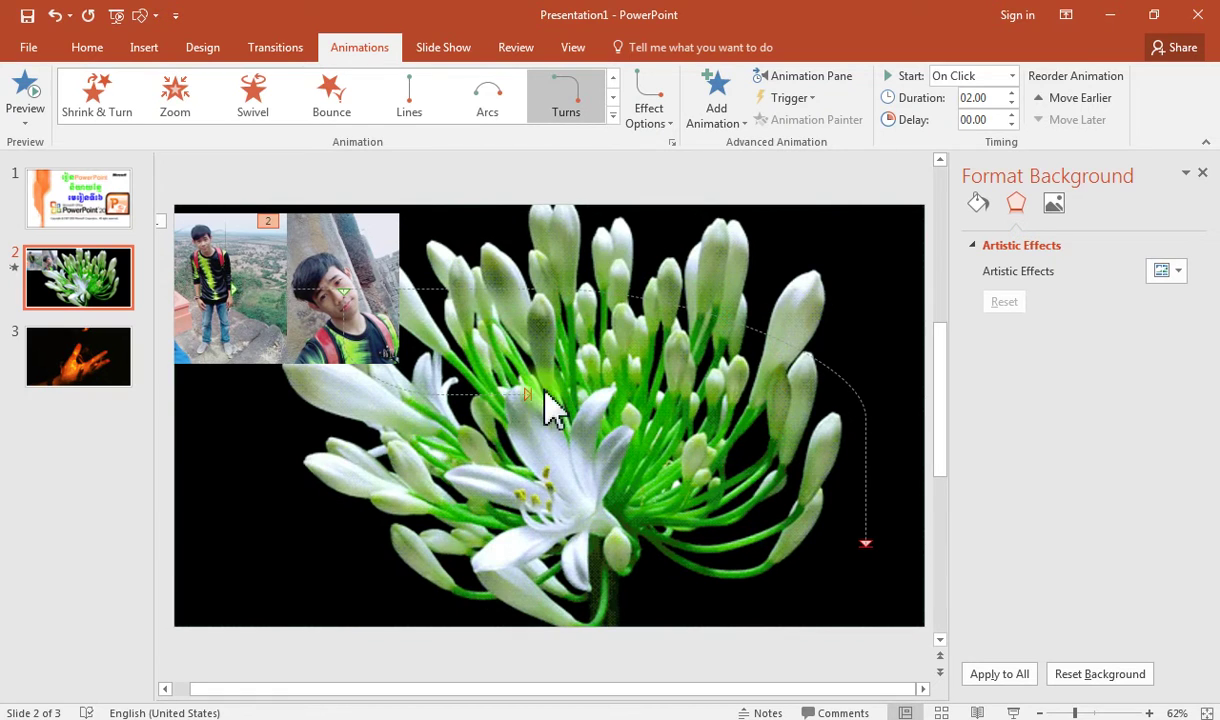
left_click_drag(530, 393, 718, 555)
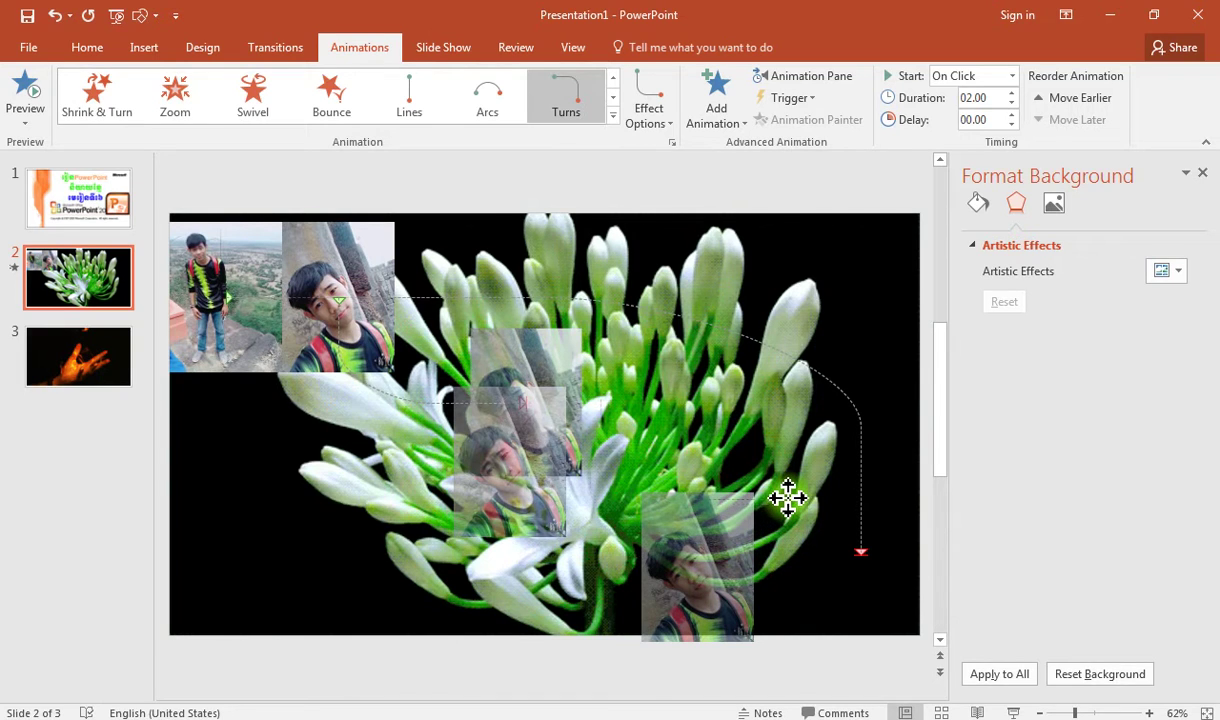
left_click_drag(754, 502, 752, 510)
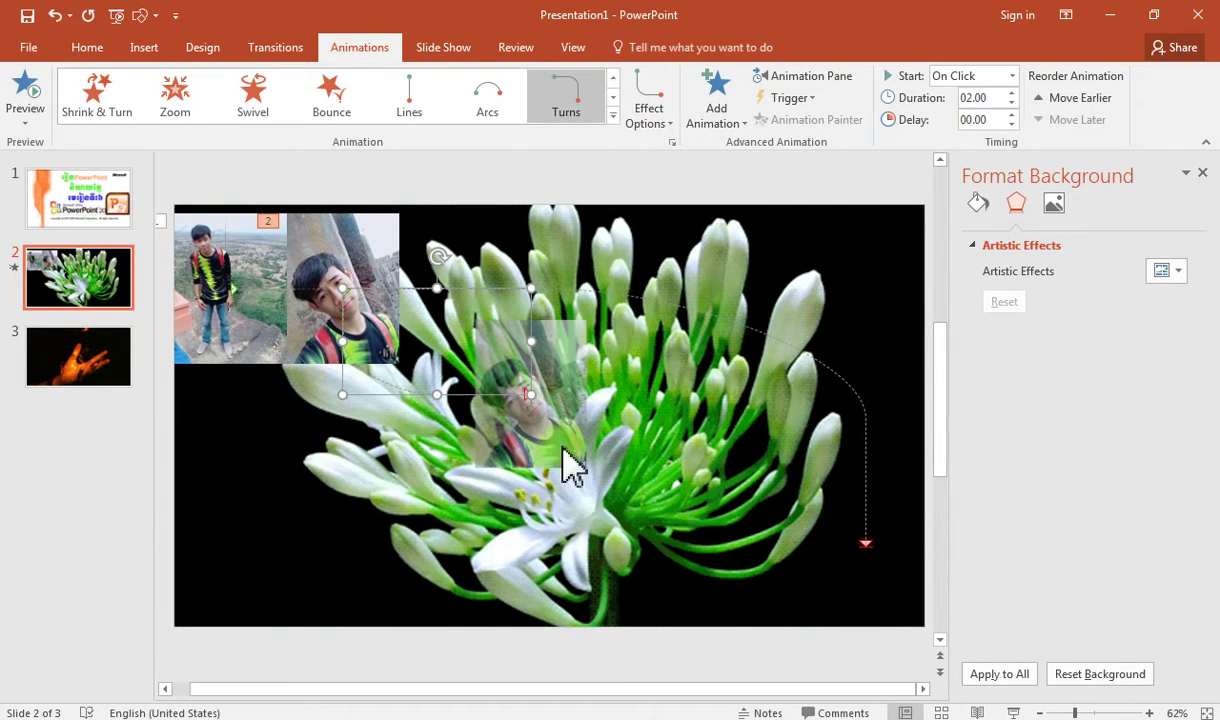
Step: Preview the animations, set the right boy photo's duration to 04.00, and preview again
left_click(27, 92)
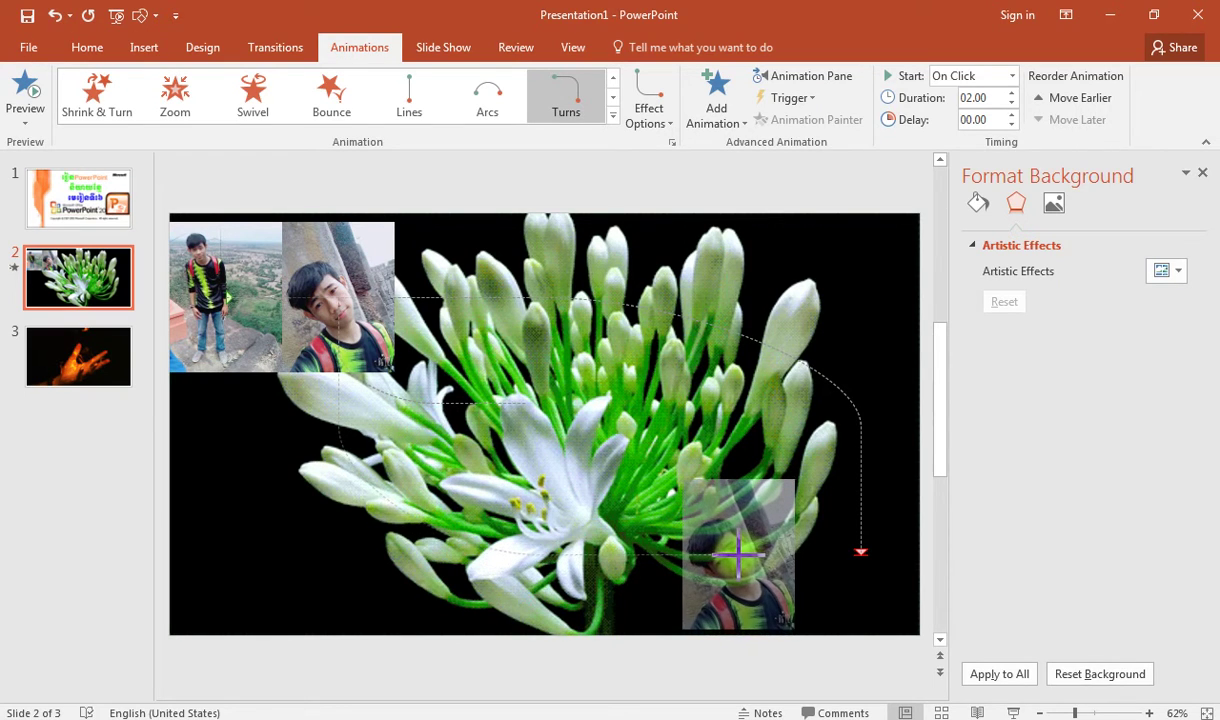
left_click(33, 110)
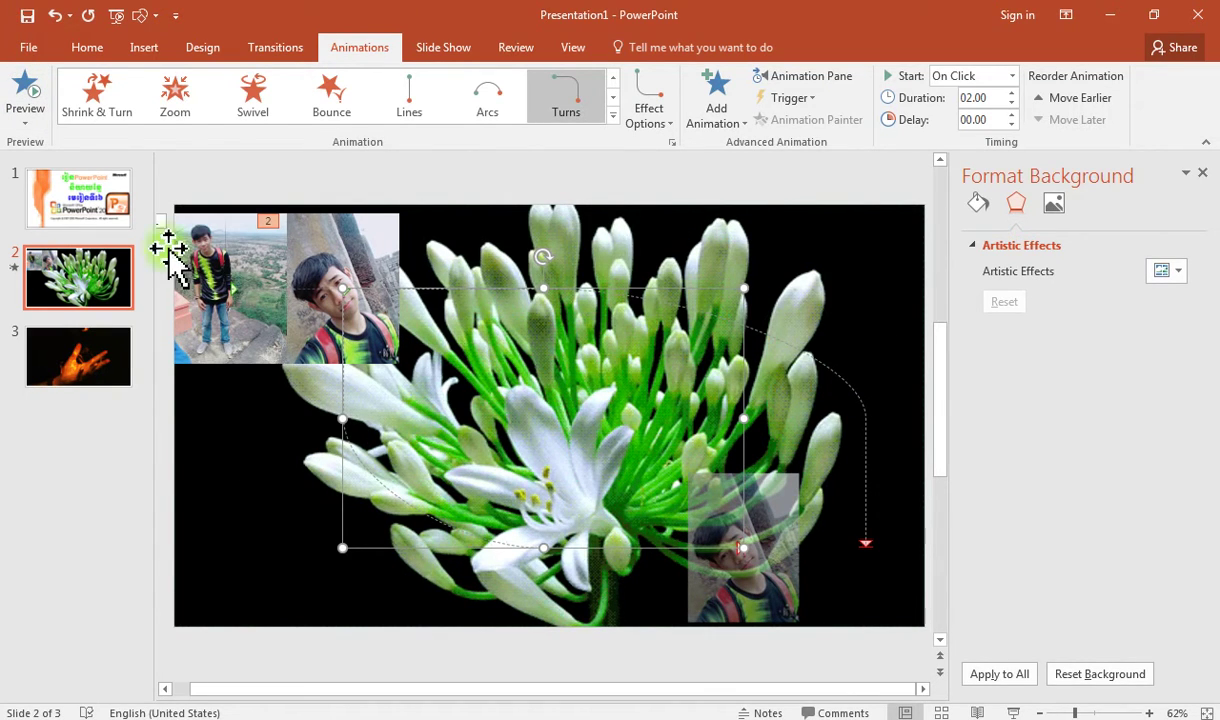
left_click(309, 234)
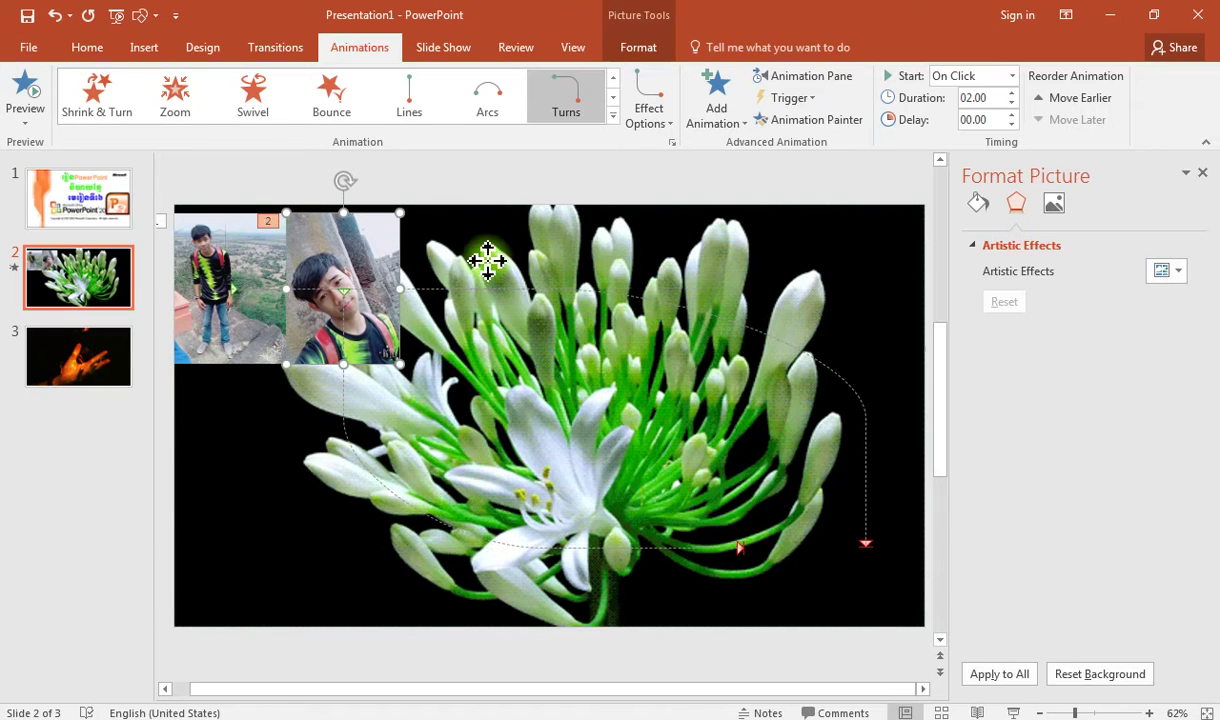
left_click(1013, 92)
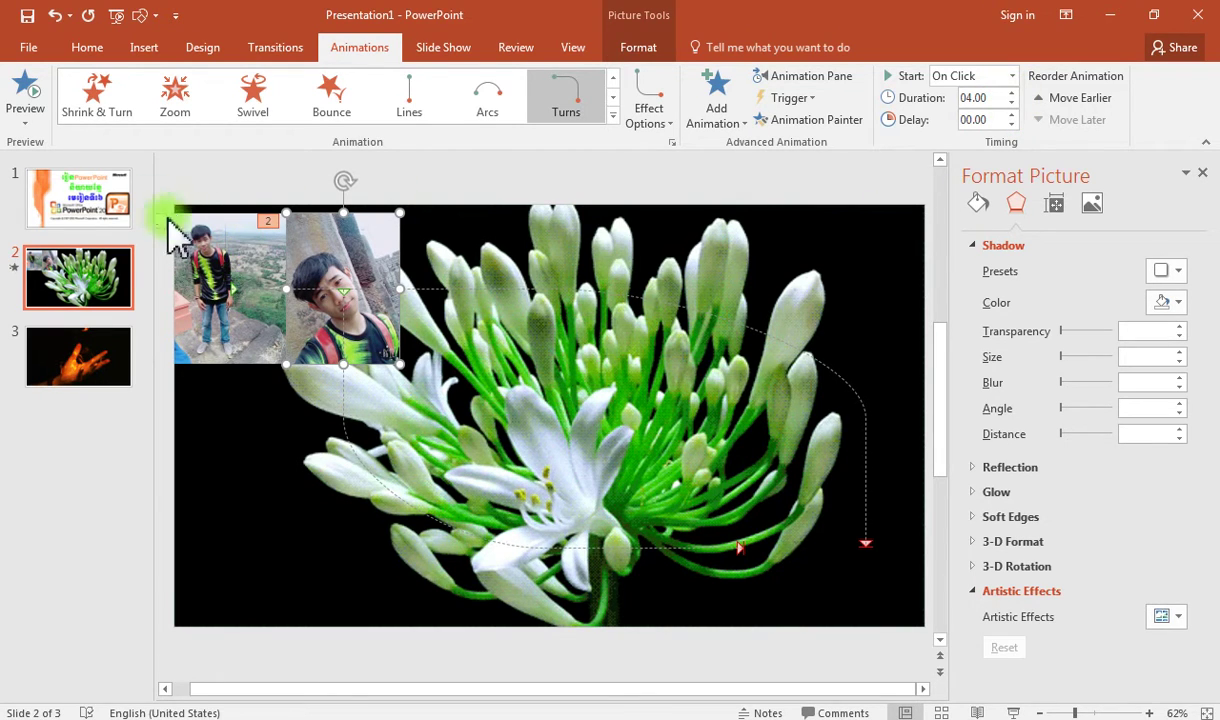
left_click(24, 104)
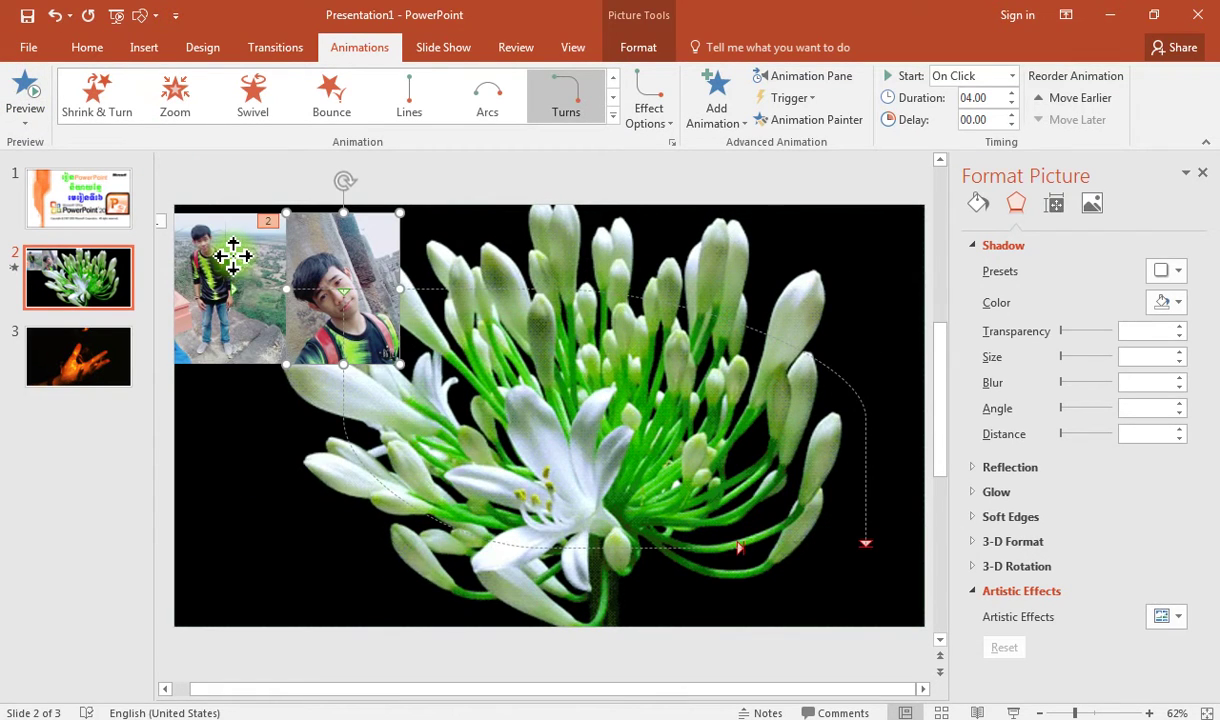
Step: Set the left boy photo's duration to 04.00 and preview both photos together
left_click(233, 256)
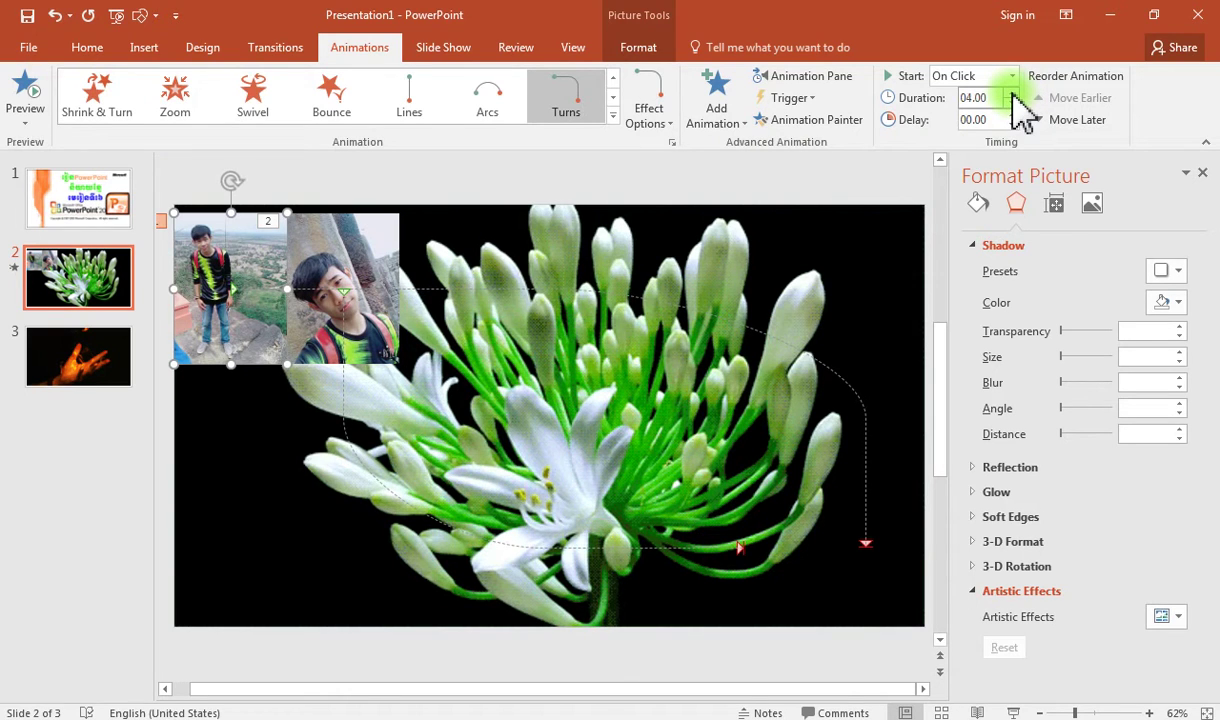
left_click(1011, 104)
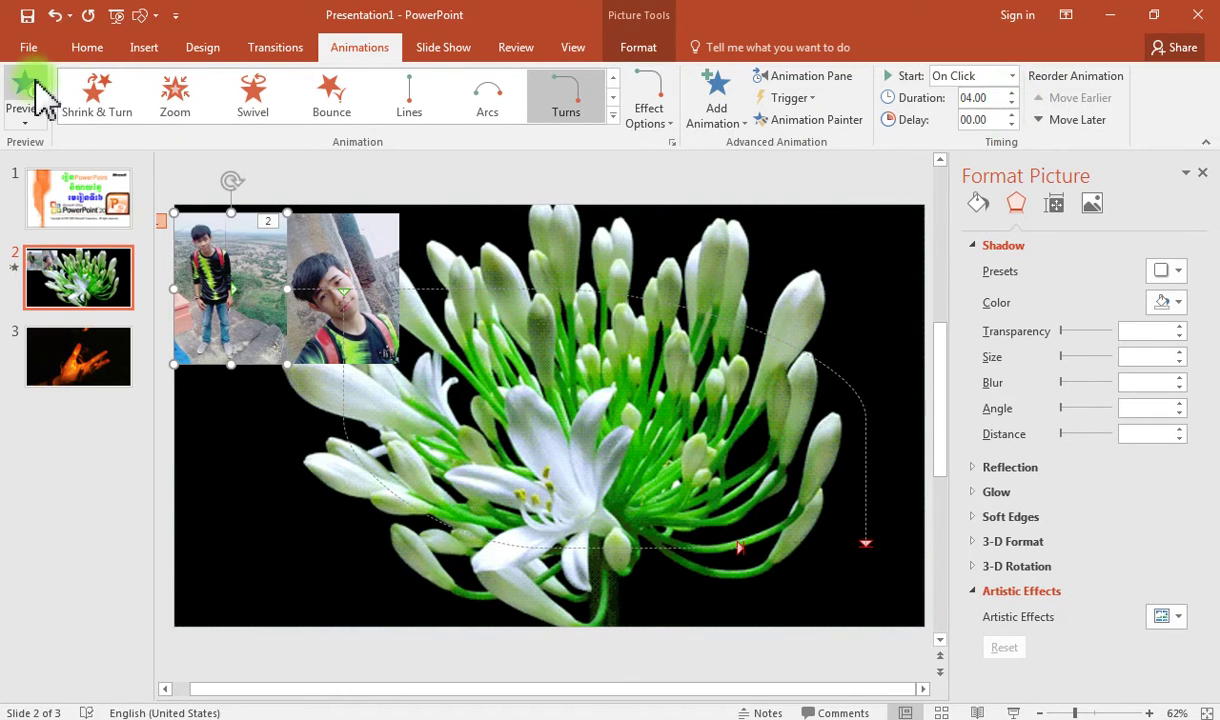
left_click(36, 86)
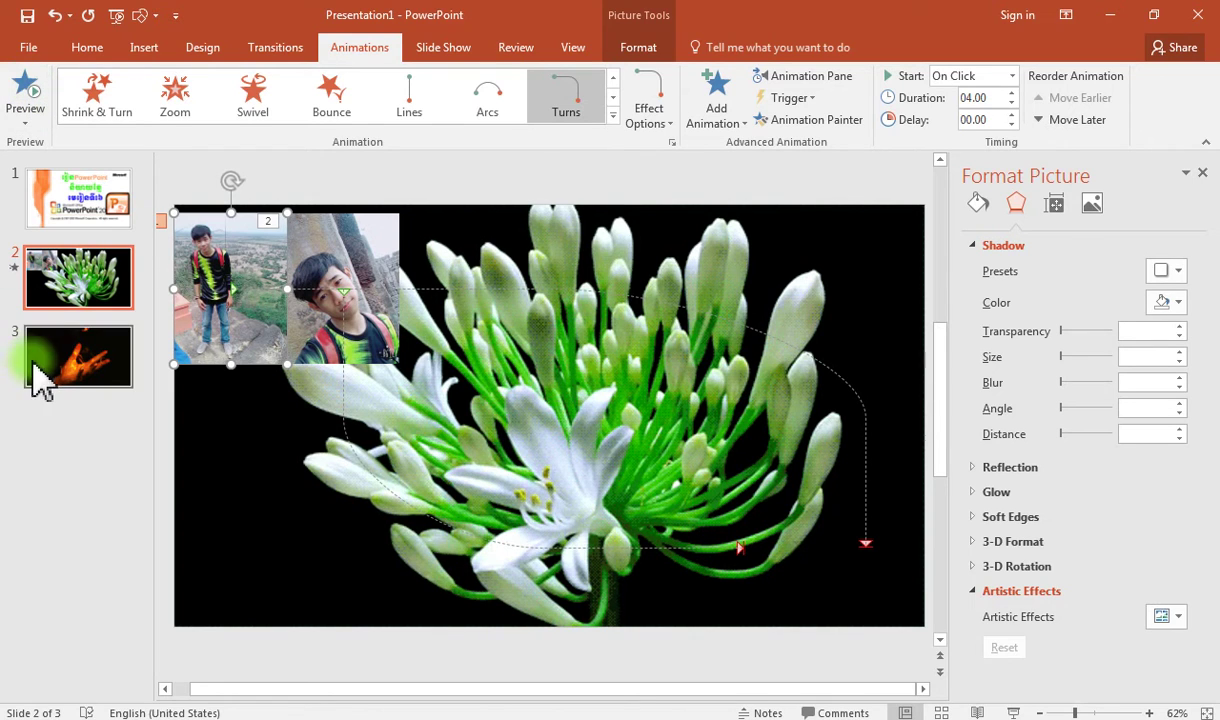
Step: Insert the girl-in-green photo from the background folder onto slide 3
left_click(60, 374)
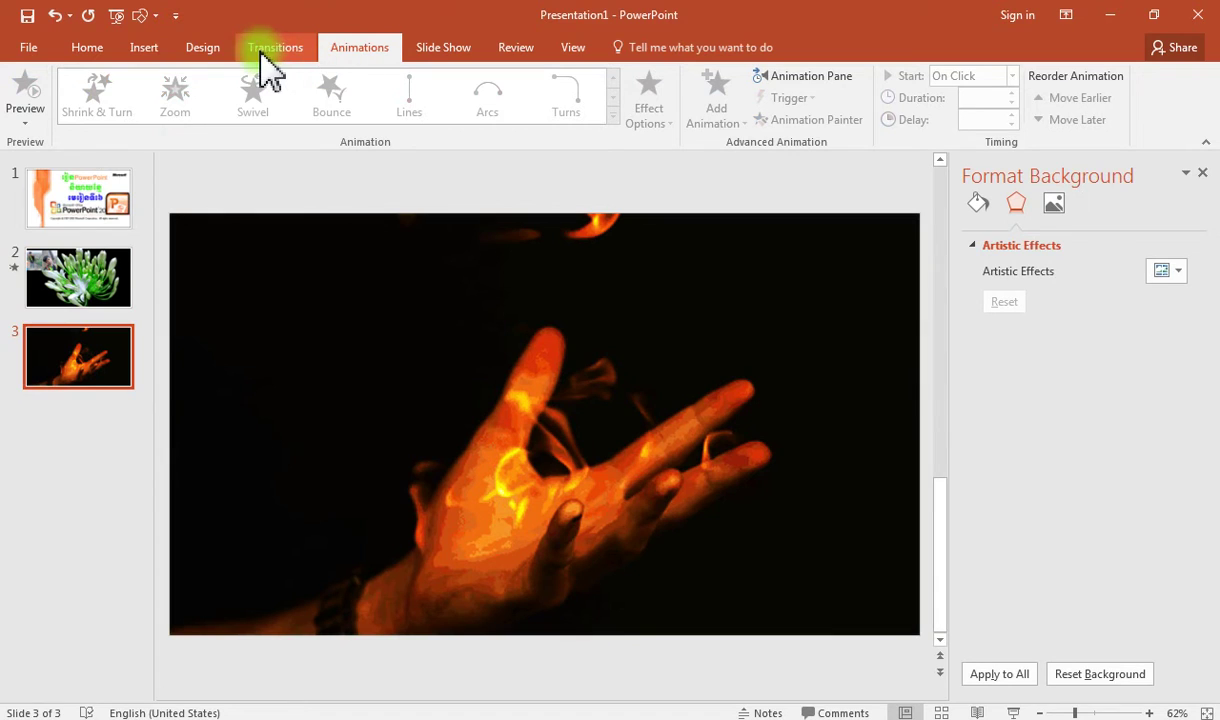
left_click(135, 48)
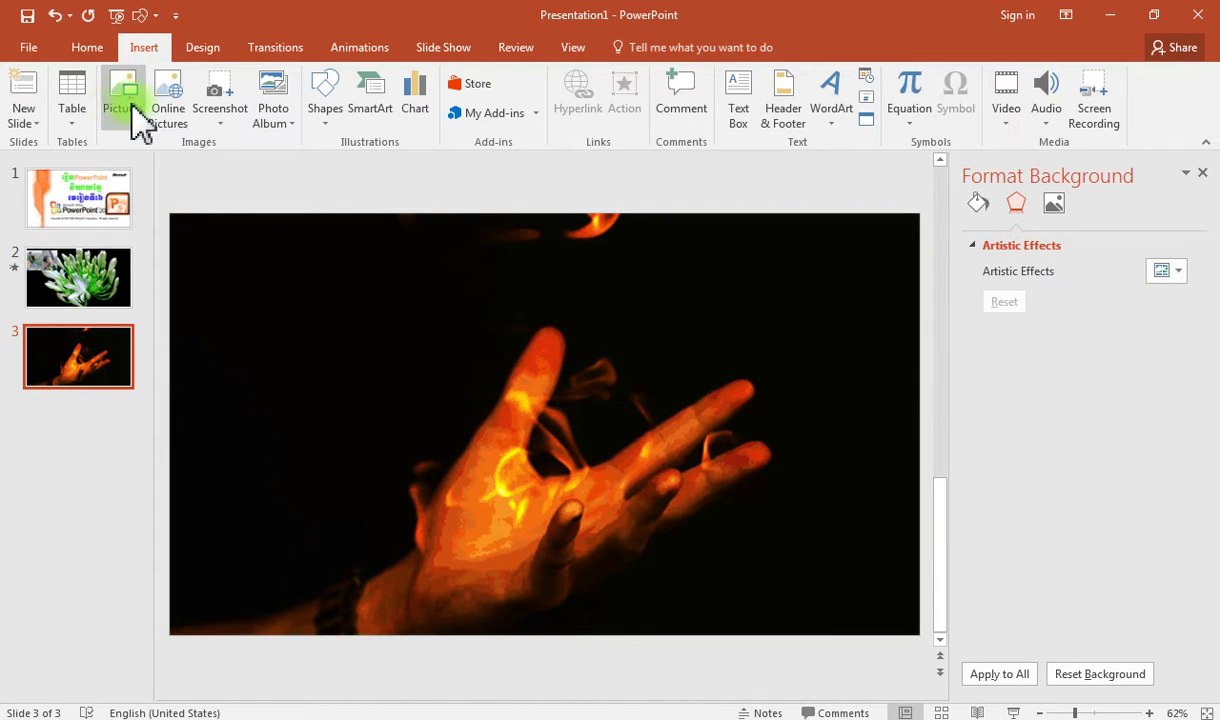
left_click(114, 104)
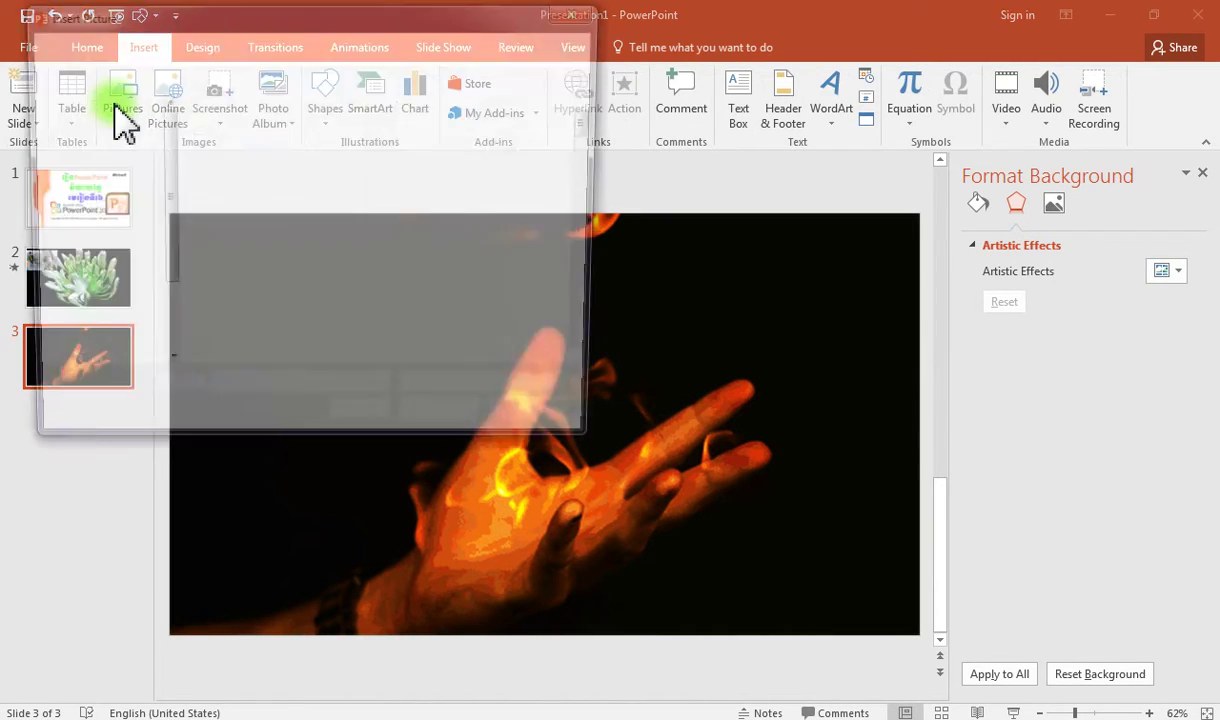
left_click_drag(596, 115, 603, 334)
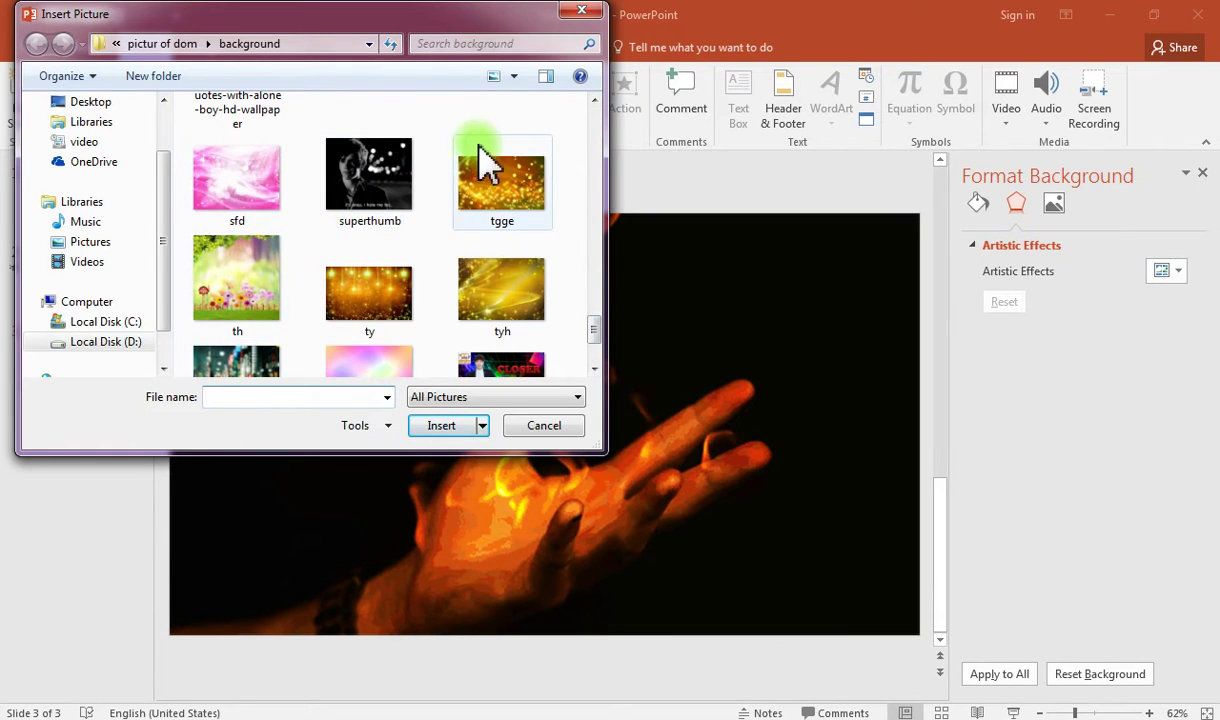
mouse_move(597, 327)
left_mouse_down()
mouse_move(579, 117)
mouse_move(597, 136)
mouse_move(597, 177)
mouse_move(596, 165)
left_mouse_up()
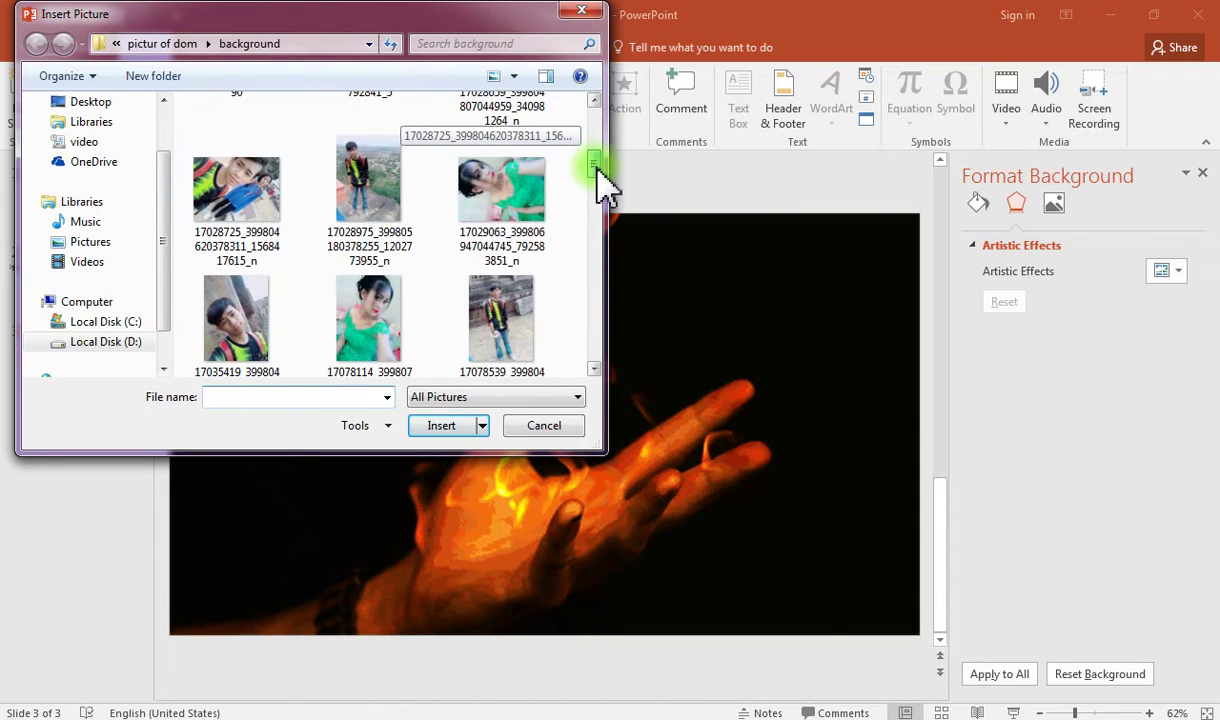
left_click(413, 313)
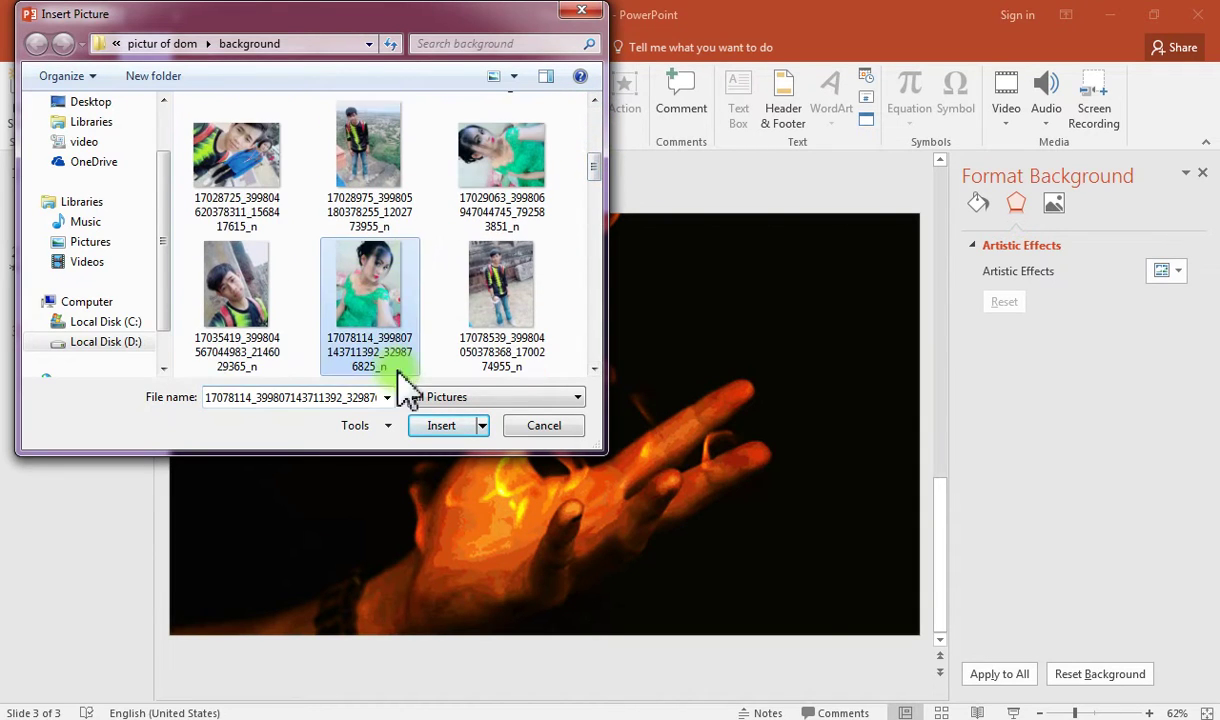
left_click(437, 427)
left_click(326, 526)
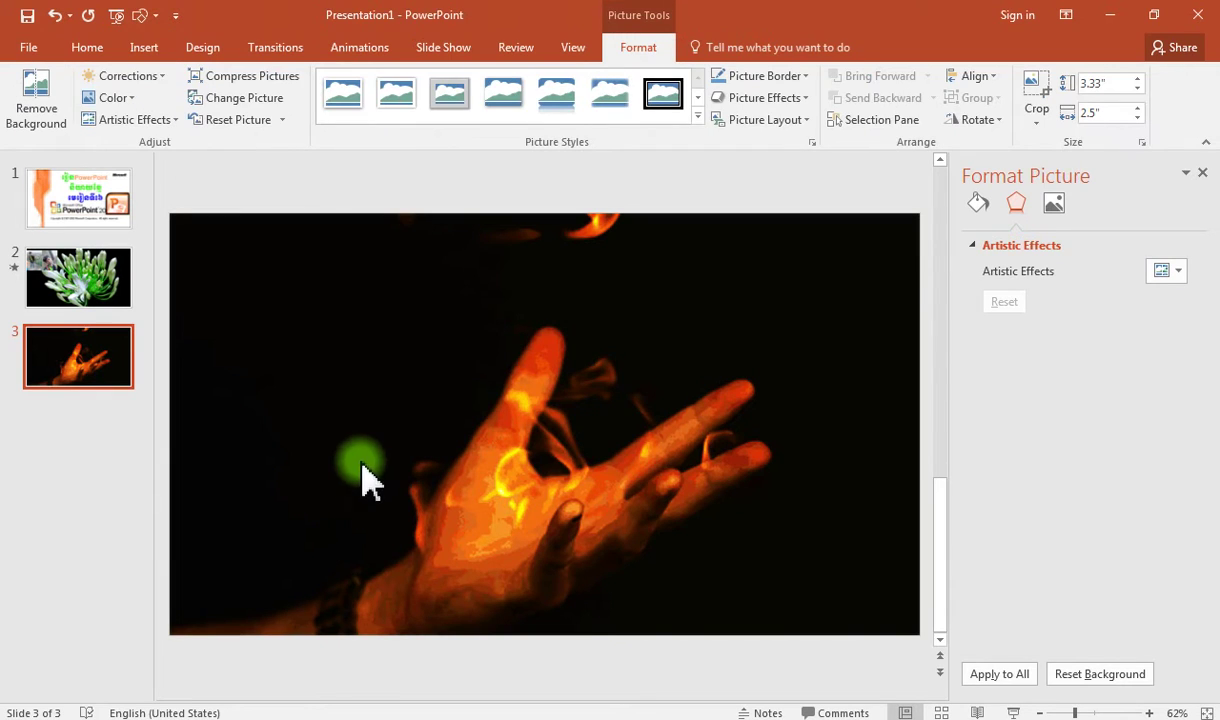
Step: Move the girl photo to slide 3's top-left corner and scroll the animation gallery to Motion Paths
left_click(597, 380)
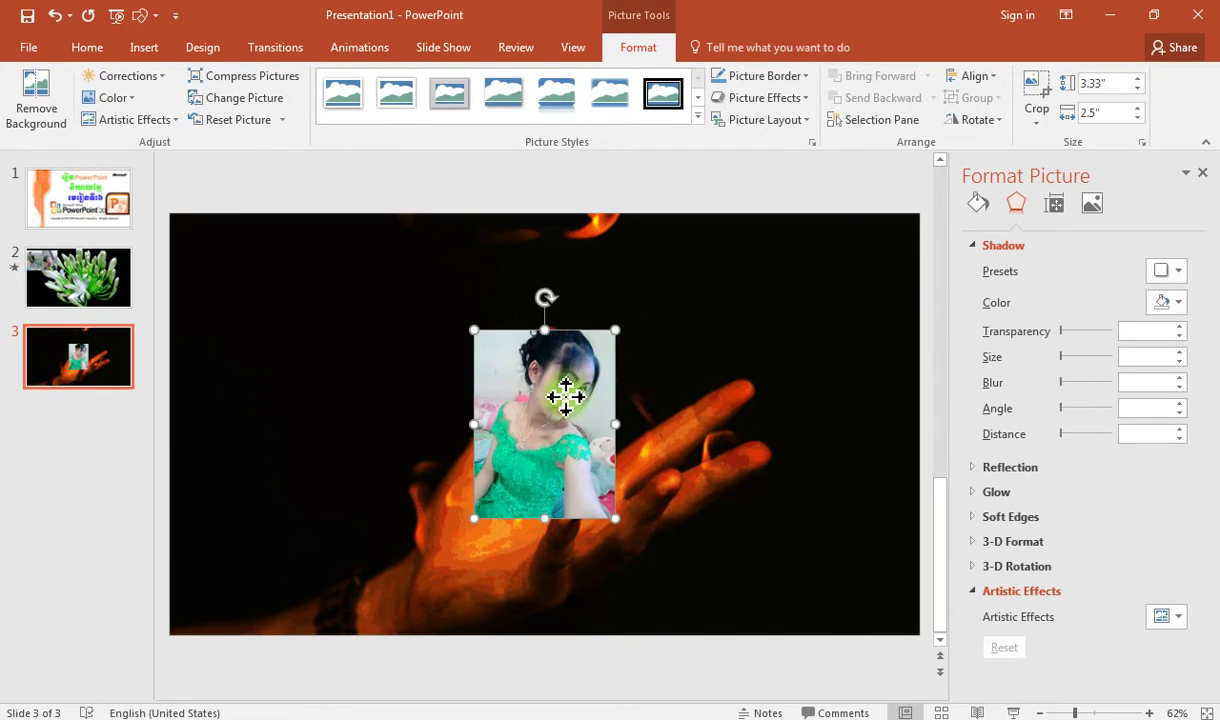
mouse_move(566, 397)
left_mouse_down()
mouse_move(273, 283)
mouse_move(273, 304)
left_mouse_up()
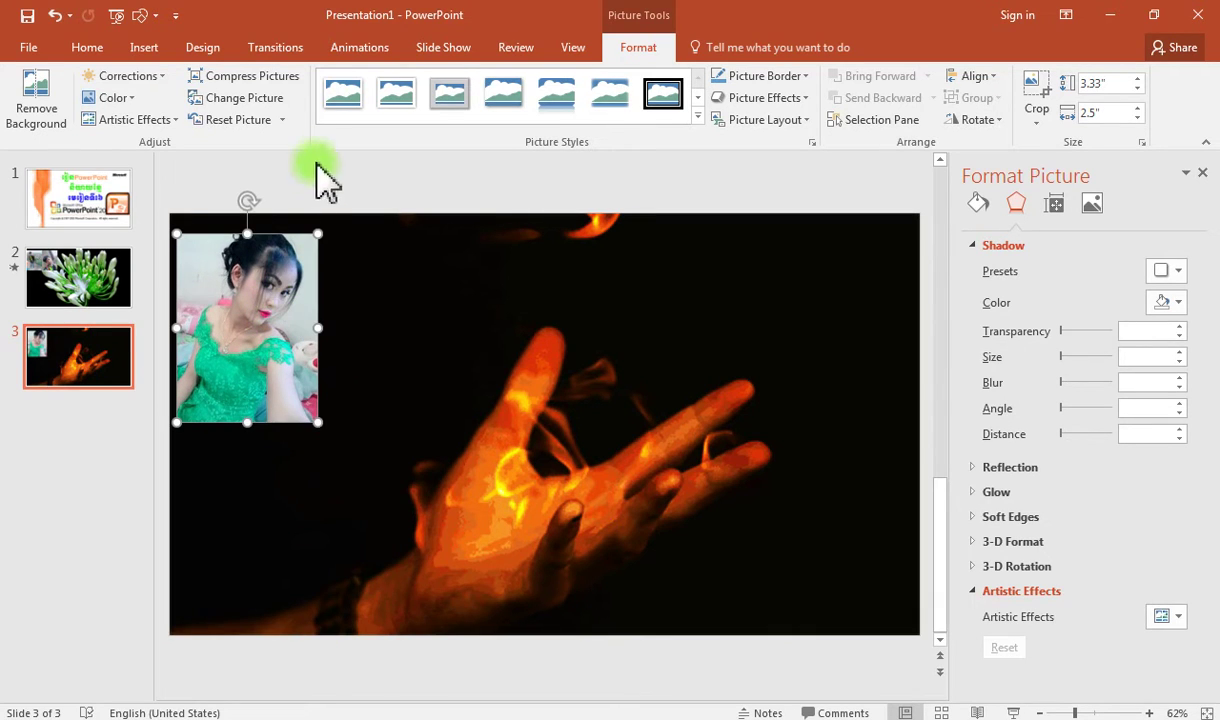
left_click(362, 54)
left_click(614, 103)
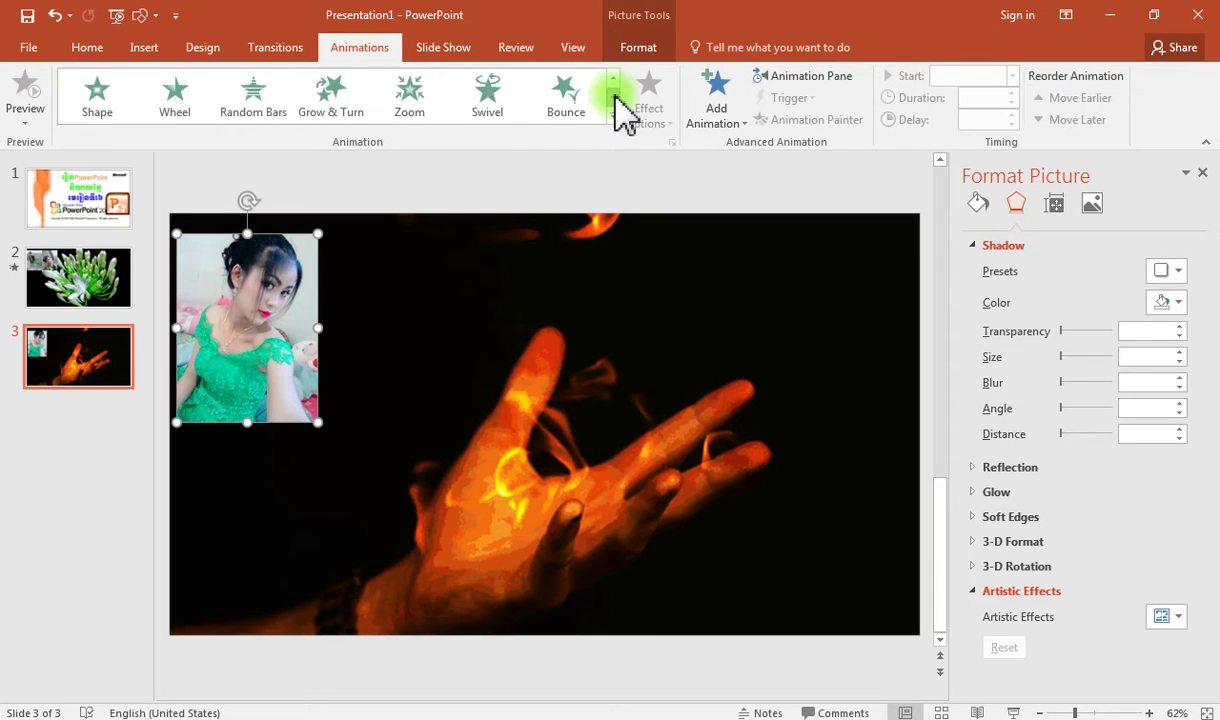
left_click(617, 104)
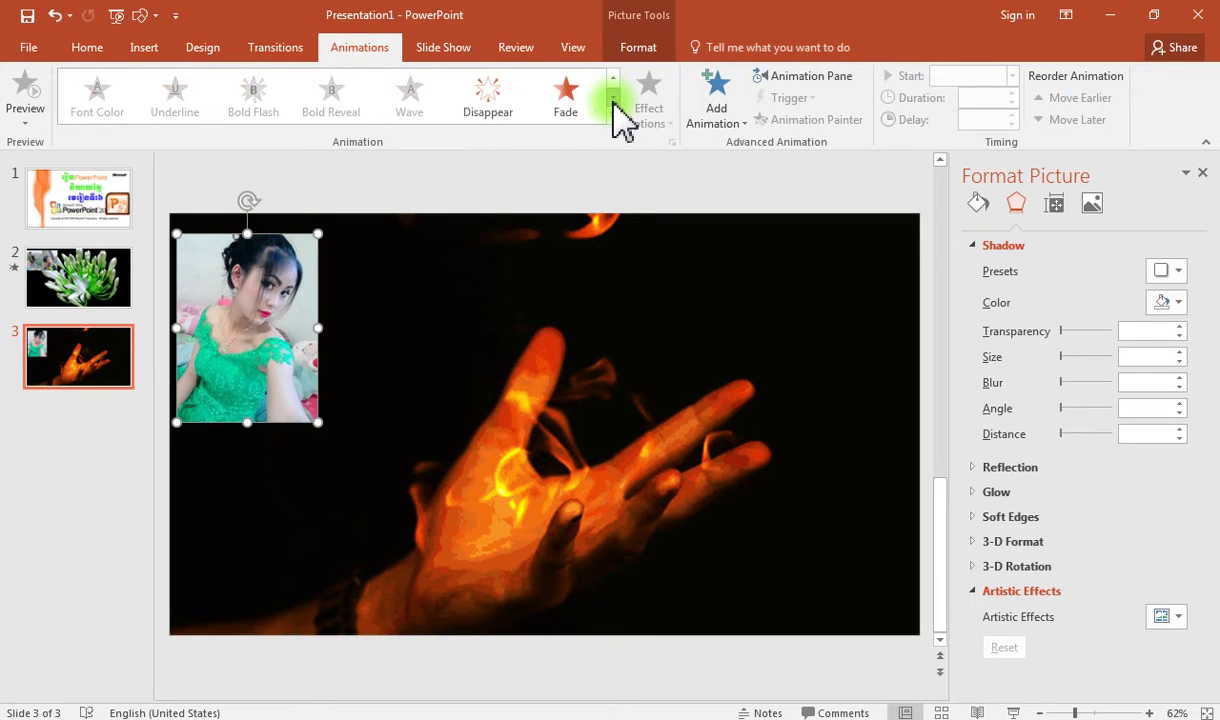
left_click(614, 116)
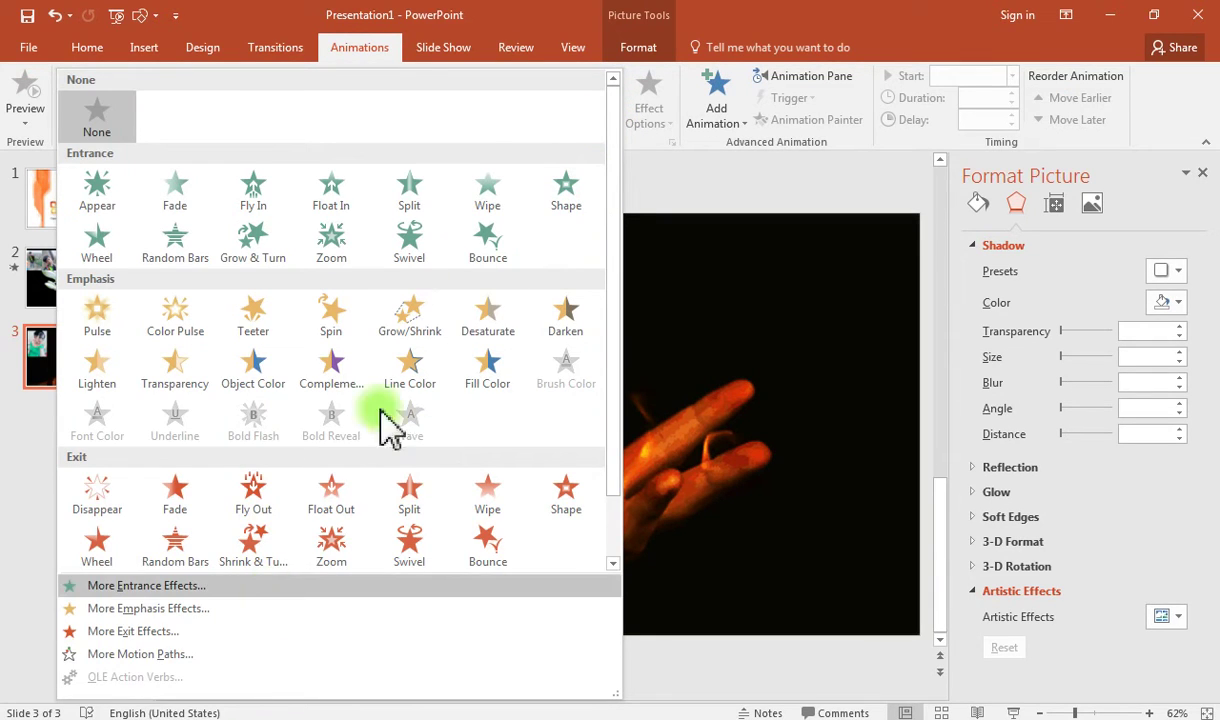
key("Escape")
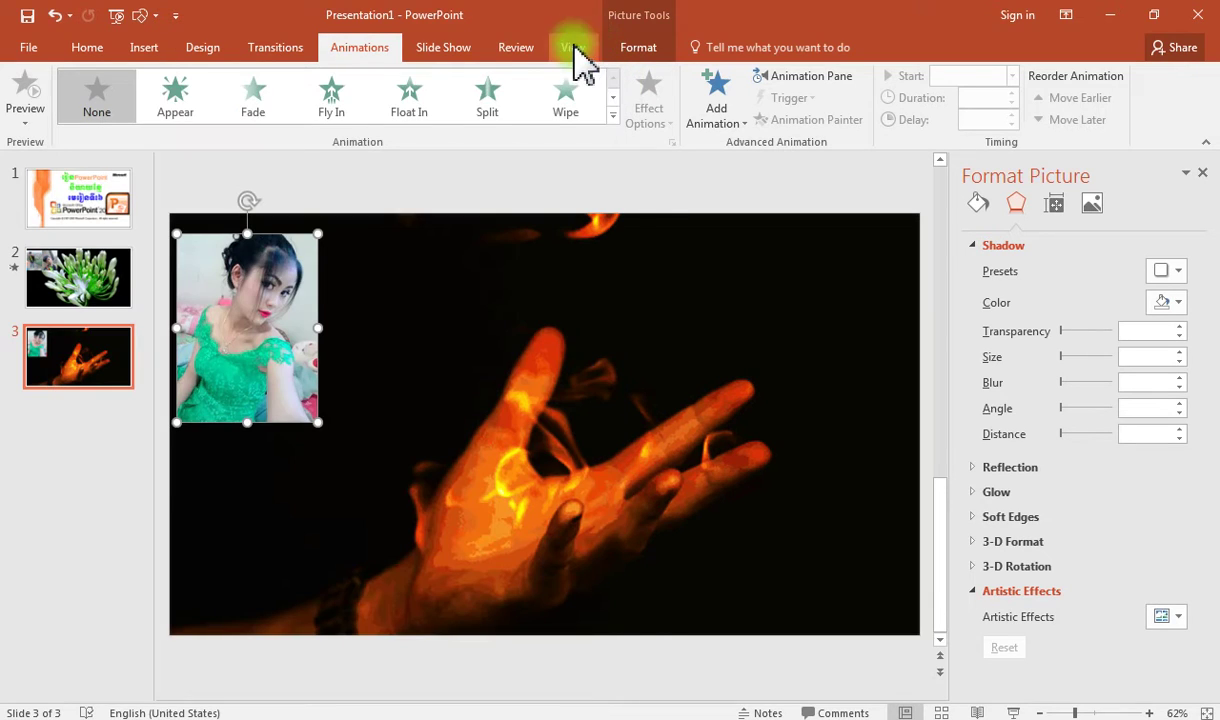
left_click(613, 97)
left_click(613, 97)
left_click(614, 98)
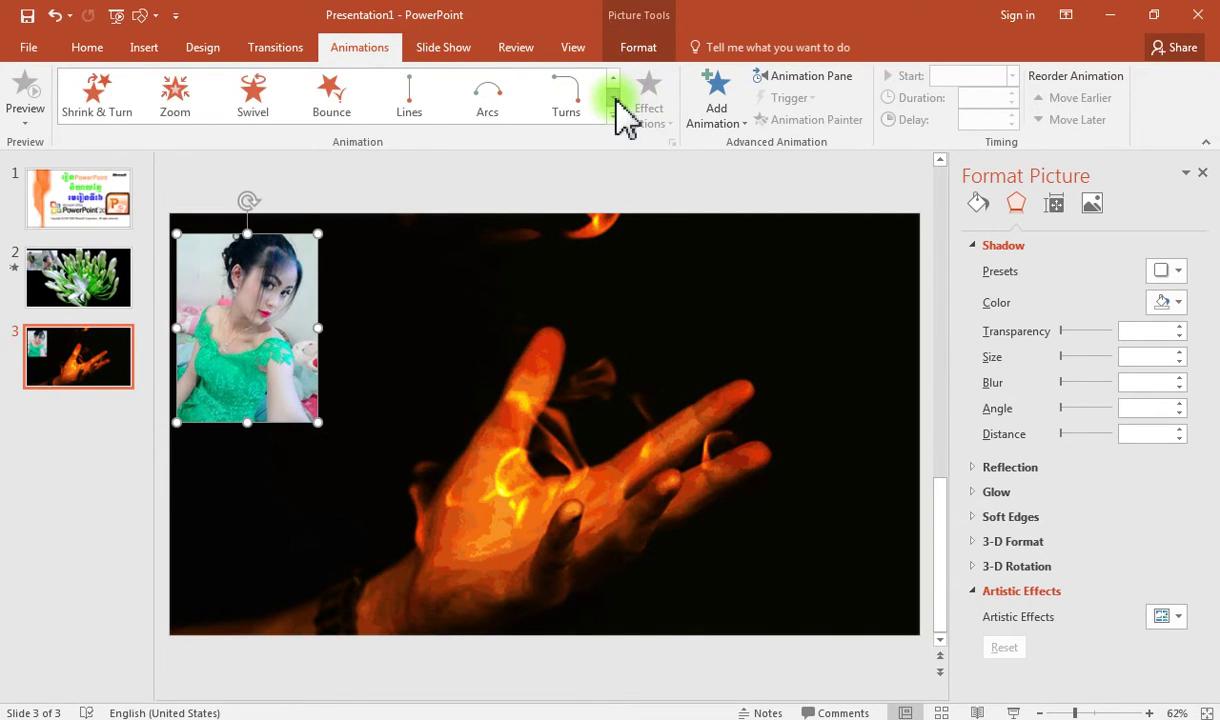
Step: Give the girl photo a Lines motion path heading Right
left_click(410, 105)
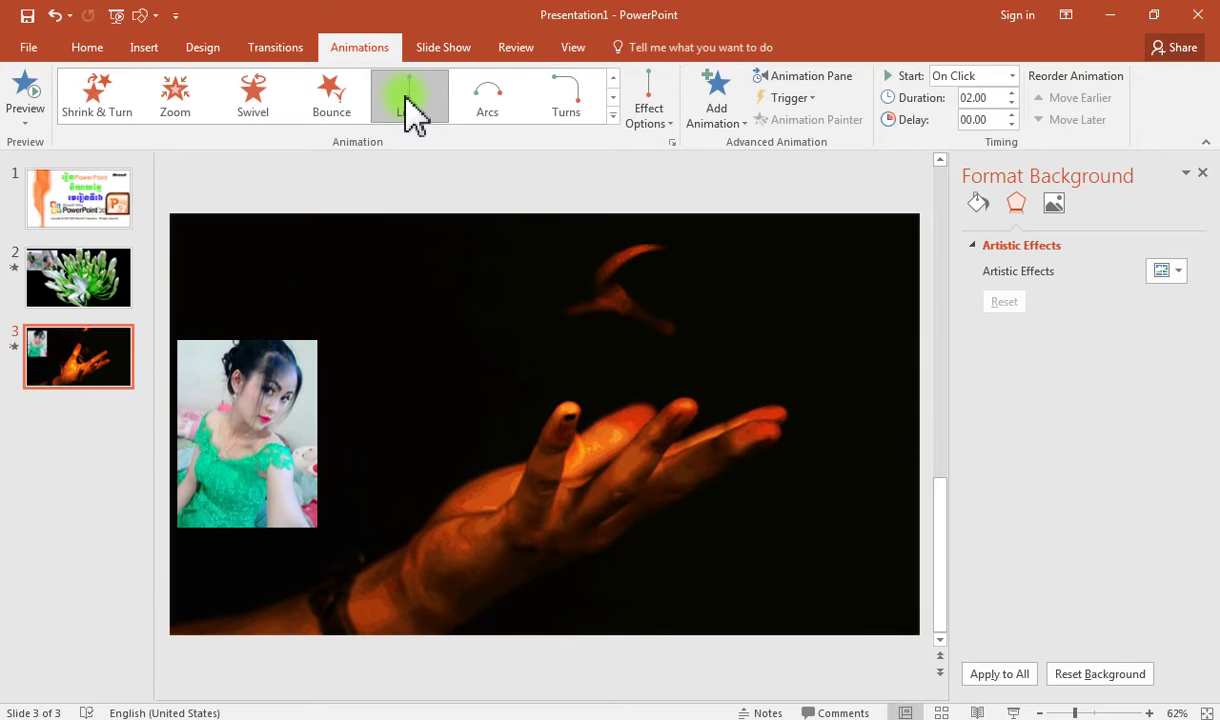
left_click(652, 105)
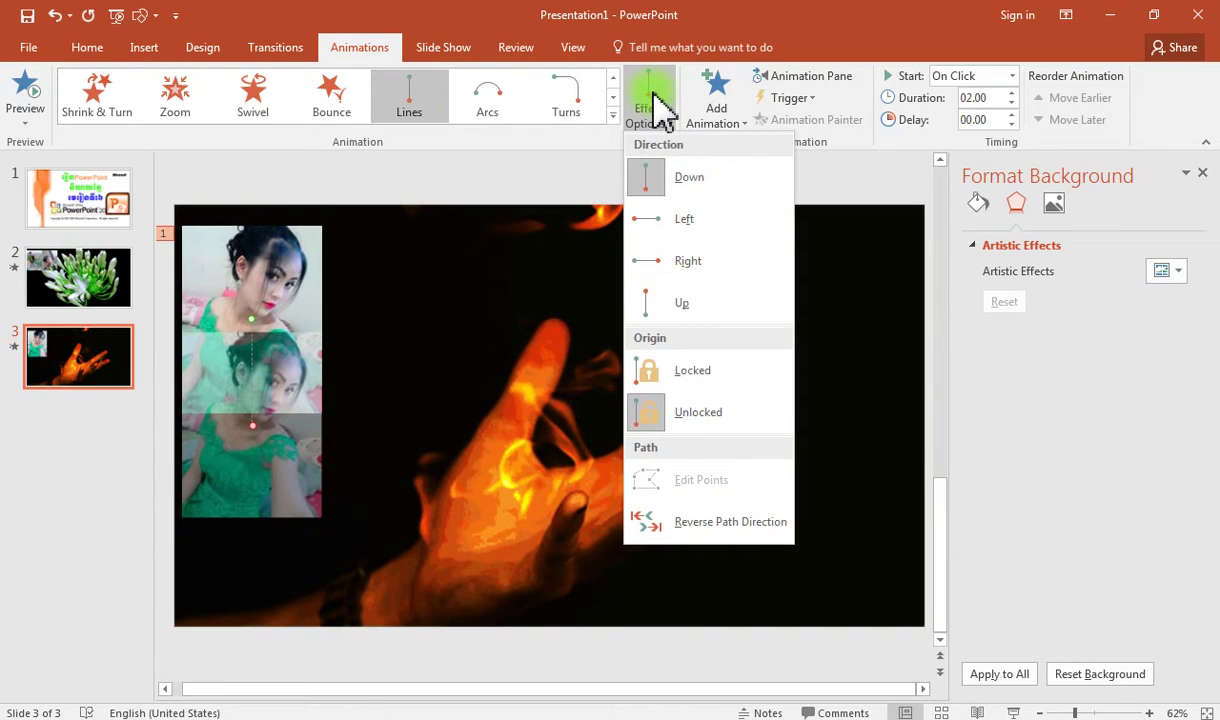
left_click(690, 261)
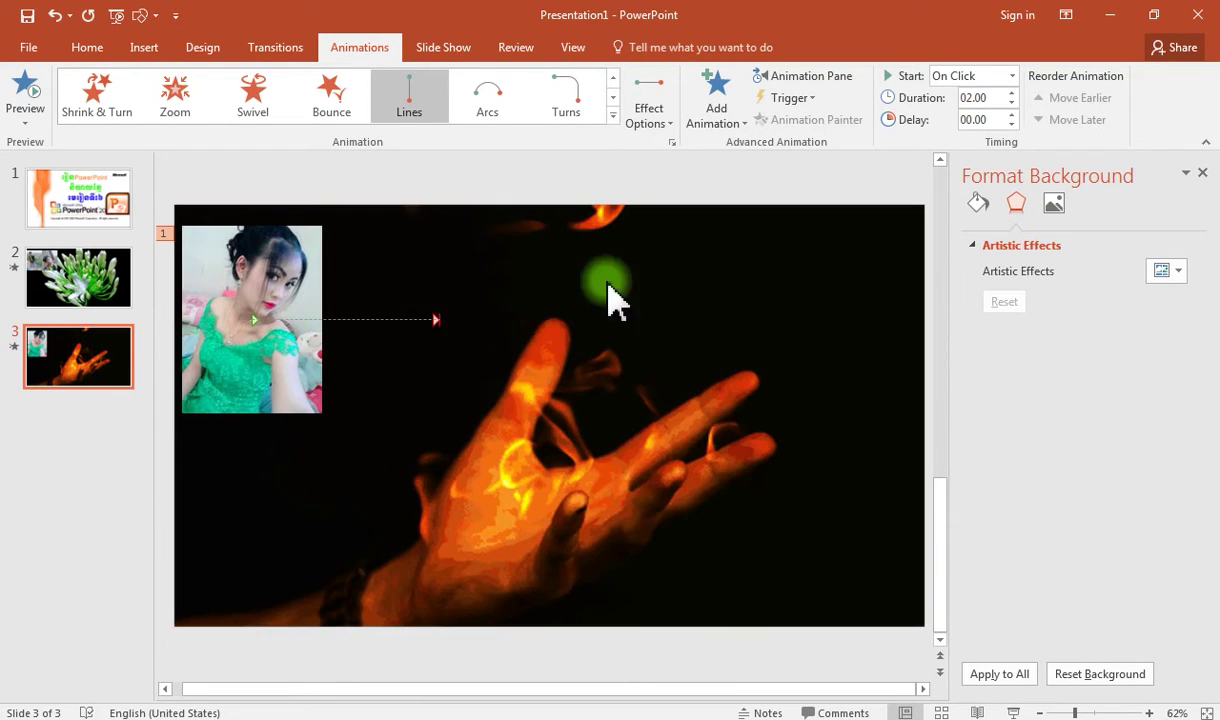
Step: Stretch the path's end point to the slide's right side and preview the animation
left_click_drag(255, 285, 243, 283)
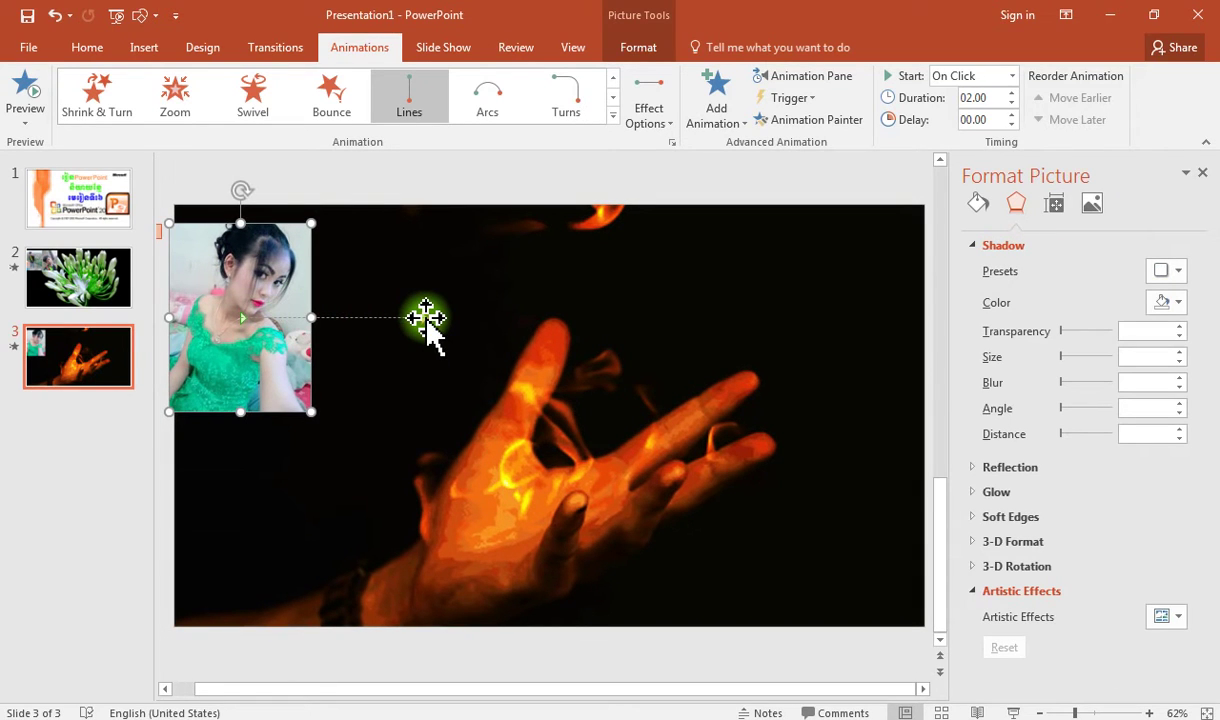
left_click_drag(420, 319, 797, 320)
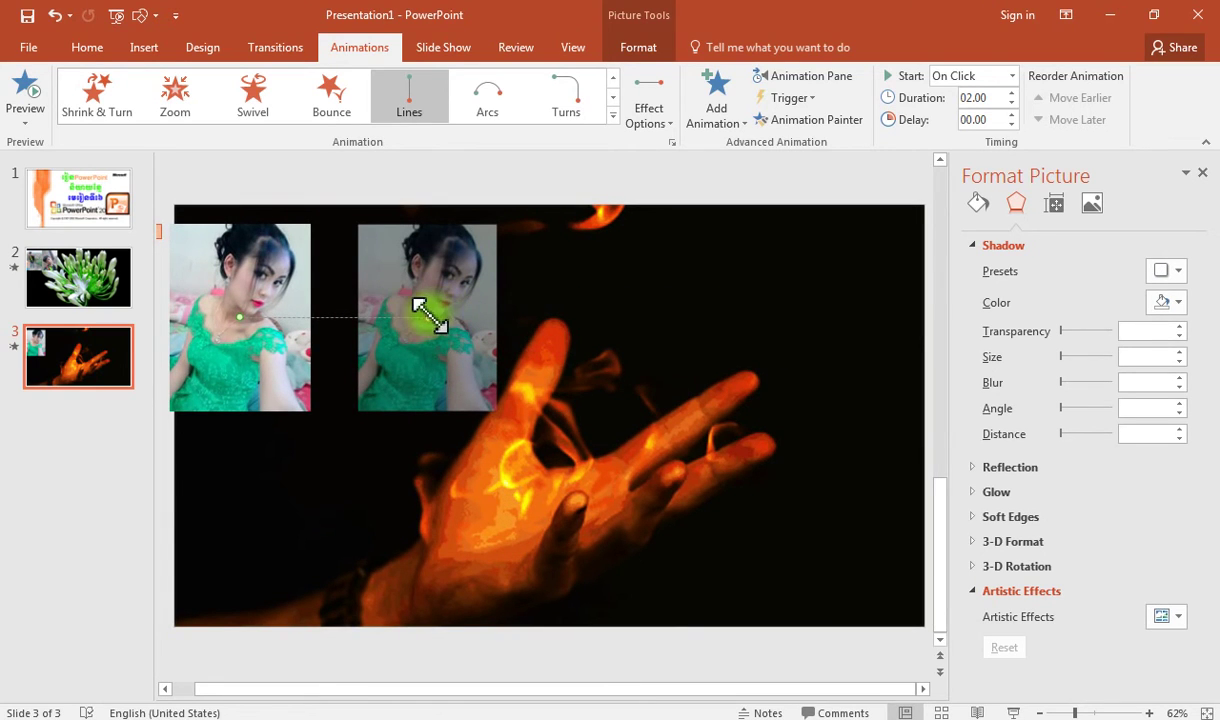
mouse_move(428, 316)
left_mouse_down()
mouse_move(832, 341)
mouse_move(846, 326)
mouse_move(840, 350)
left_mouse_up()
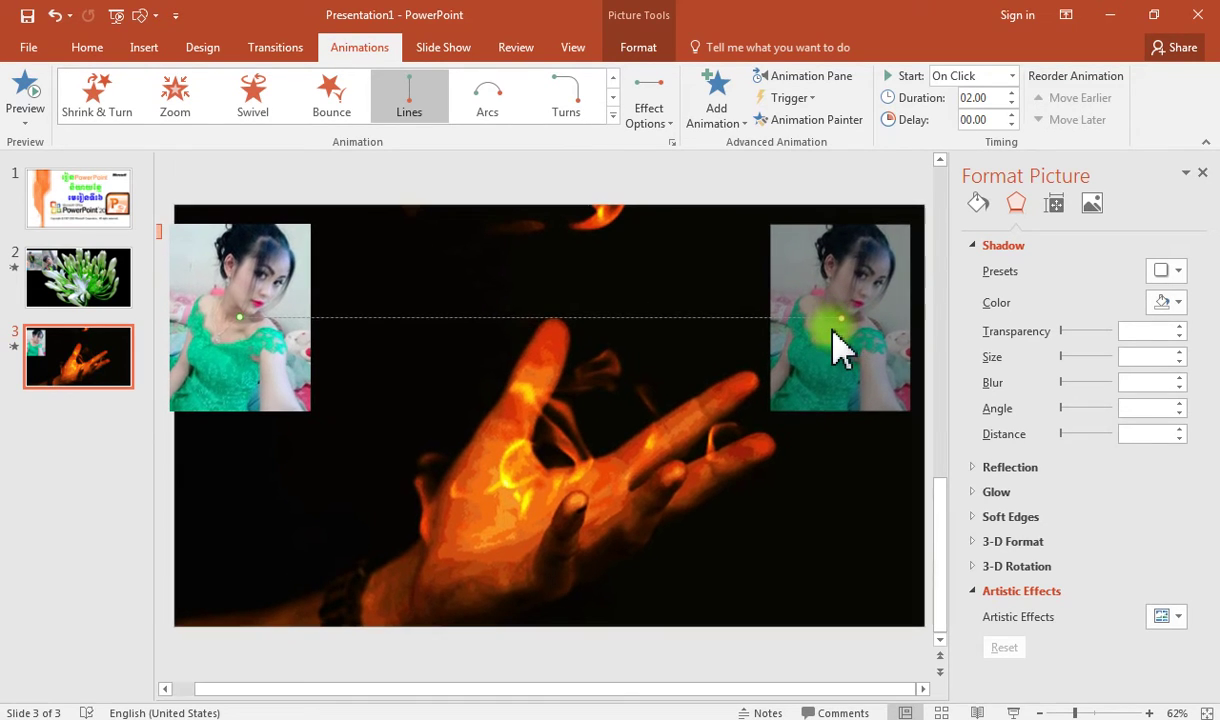
left_click(22, 92)
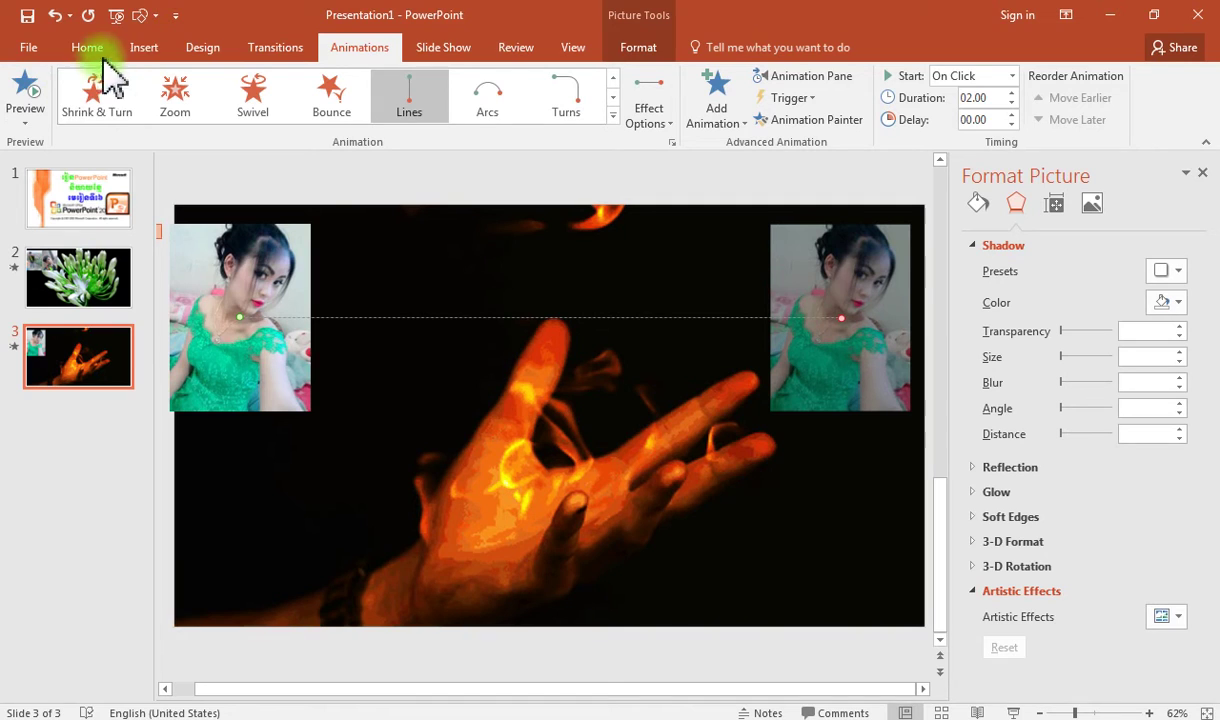
Step: Insert the crying baby photo, enlarge it to 3.2" by 4.27", and move it to the bottom edge
left_click(150, 48)
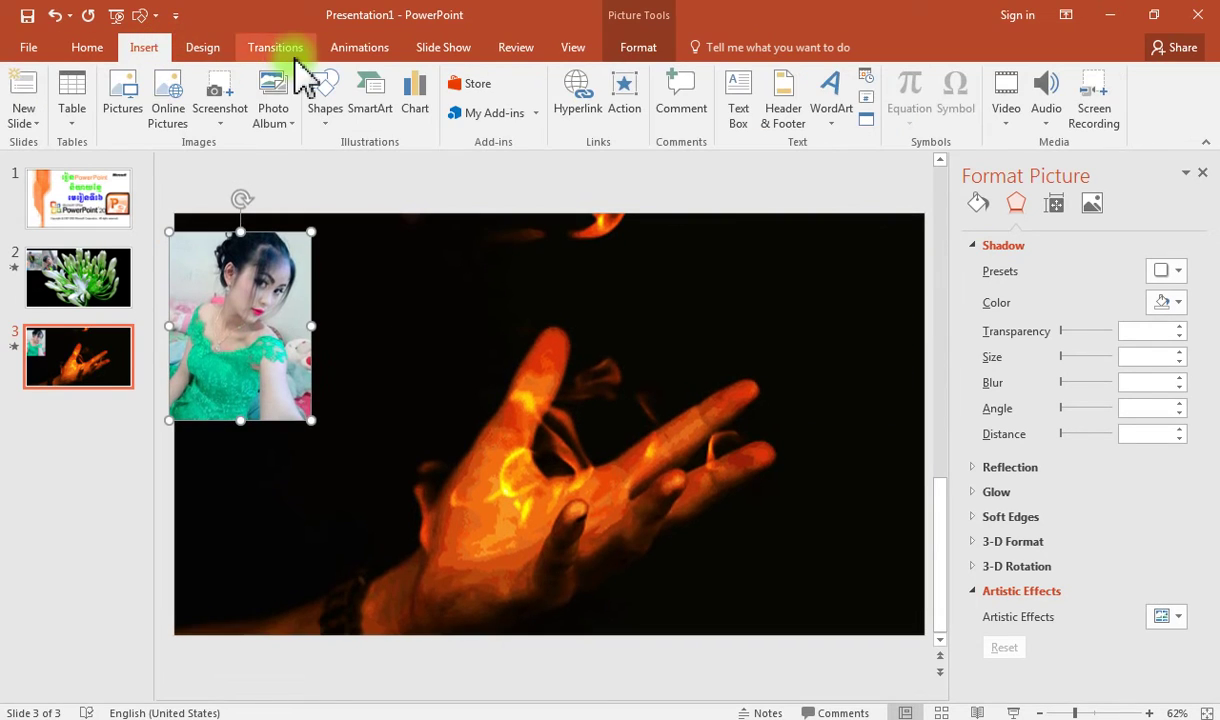
left_click(150, 112)
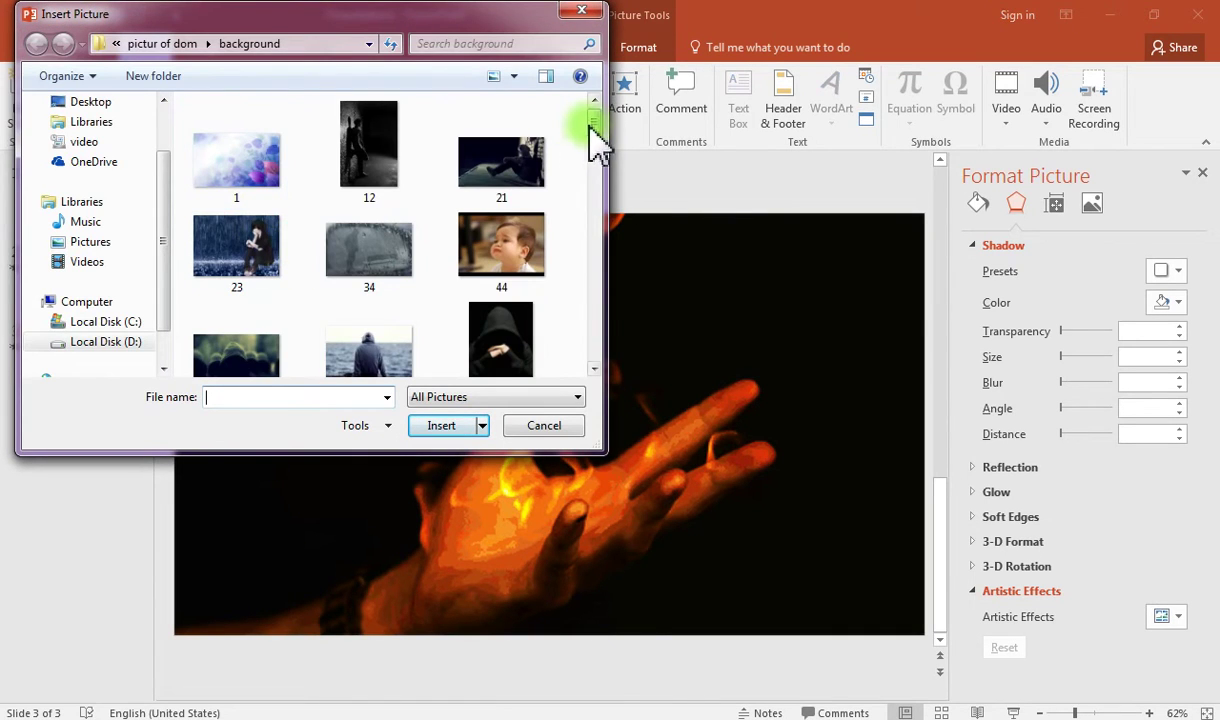
left_click(470, 430)
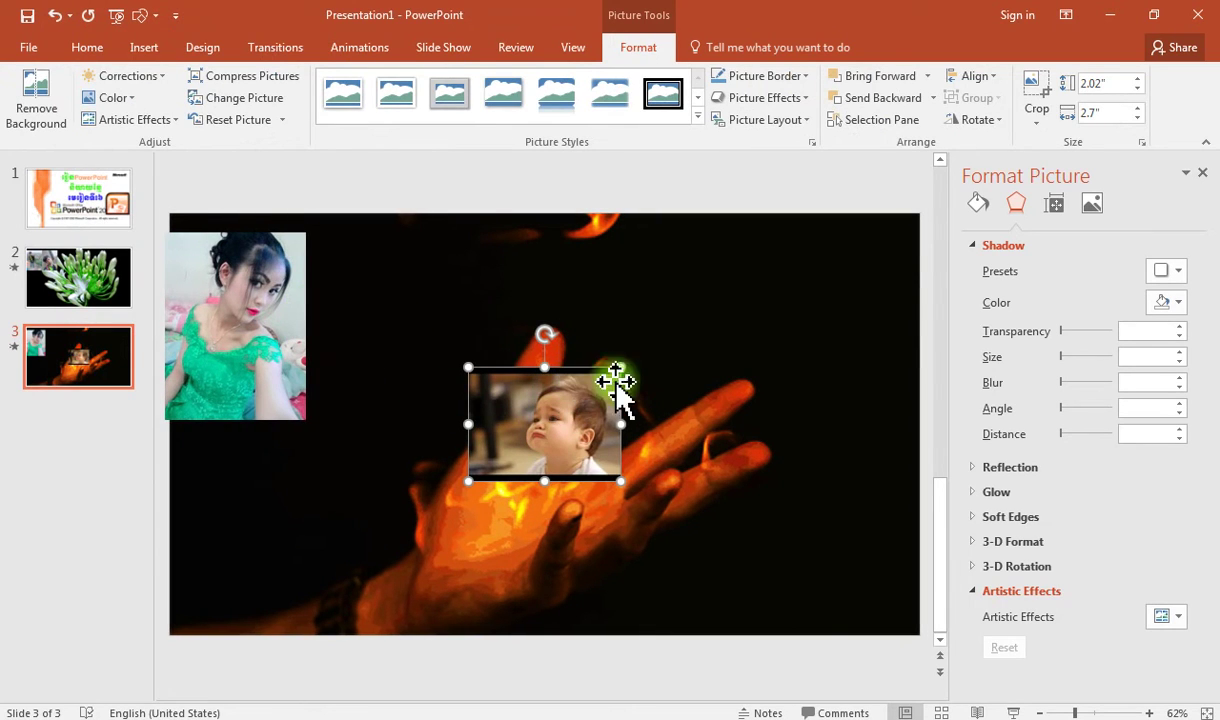
left_click_drag(614, 373, 705, 305)
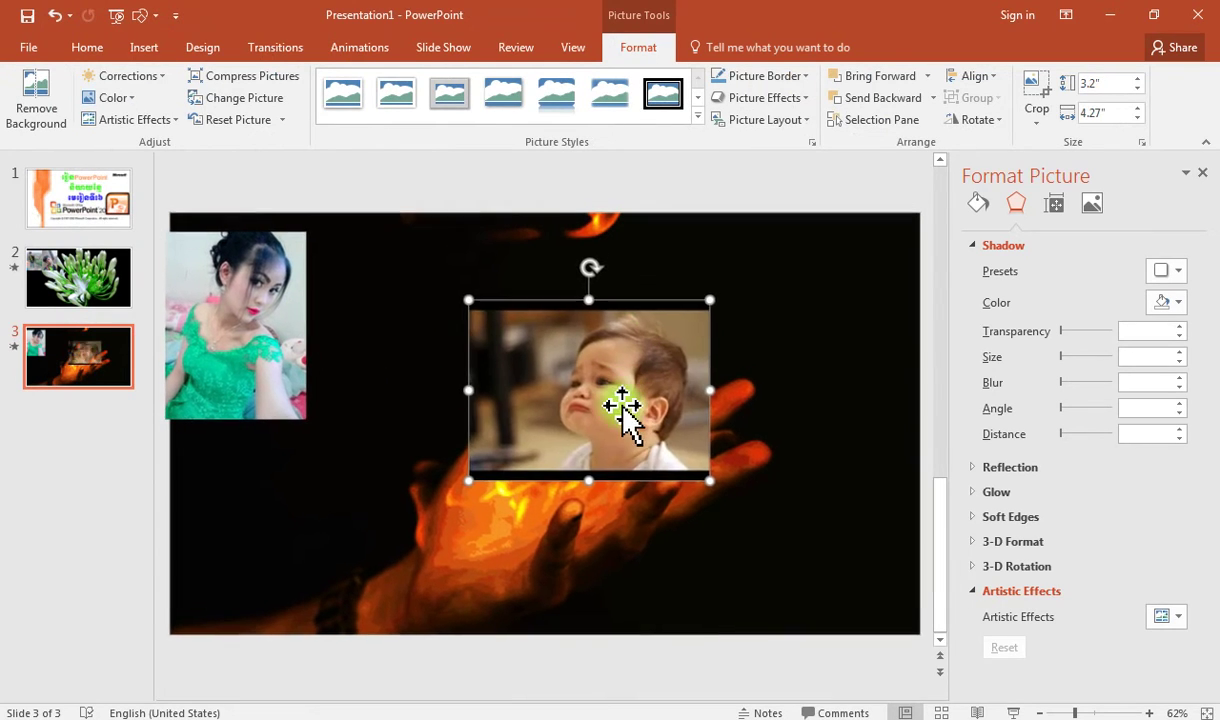
mouse_move(621, 408)
left_mouse_down()
mouse_move(584, 468)
mouse_move(572, 712)
left_mouse_up()
left_click_drag(558, 415, 563, 632)
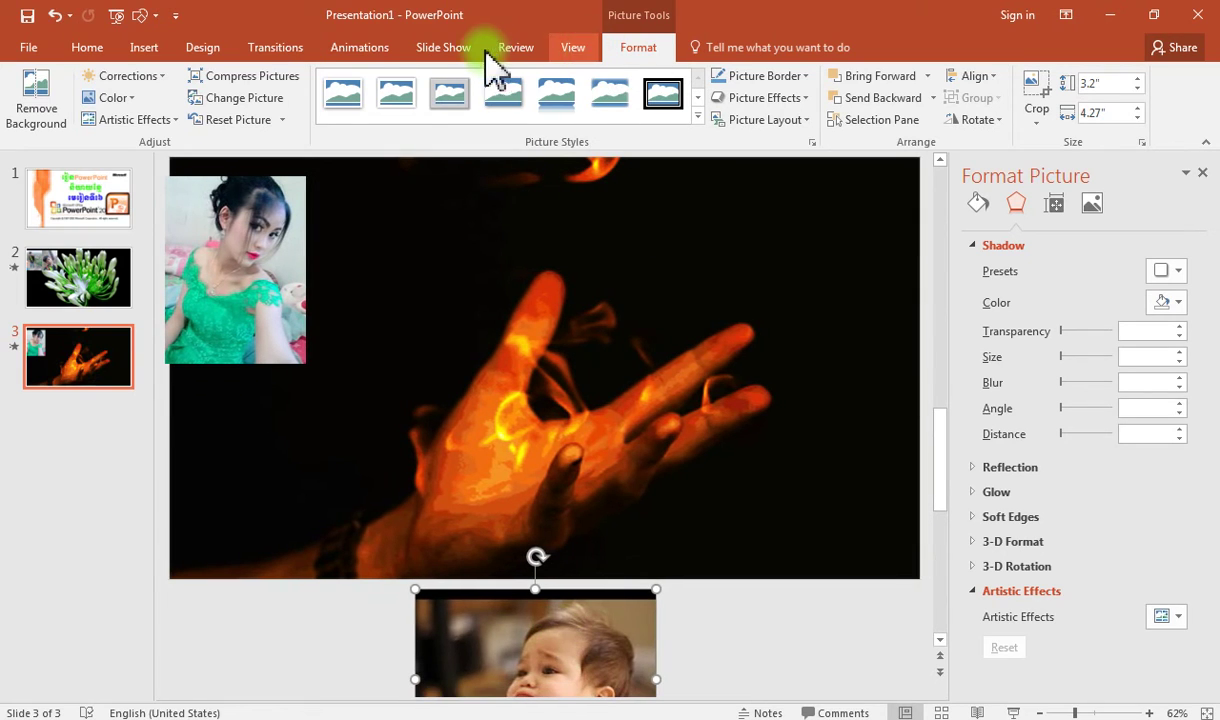
Step: Give the baby photo an Up Lines motion path extended to near the top of slide 3
left_click(262, 47)
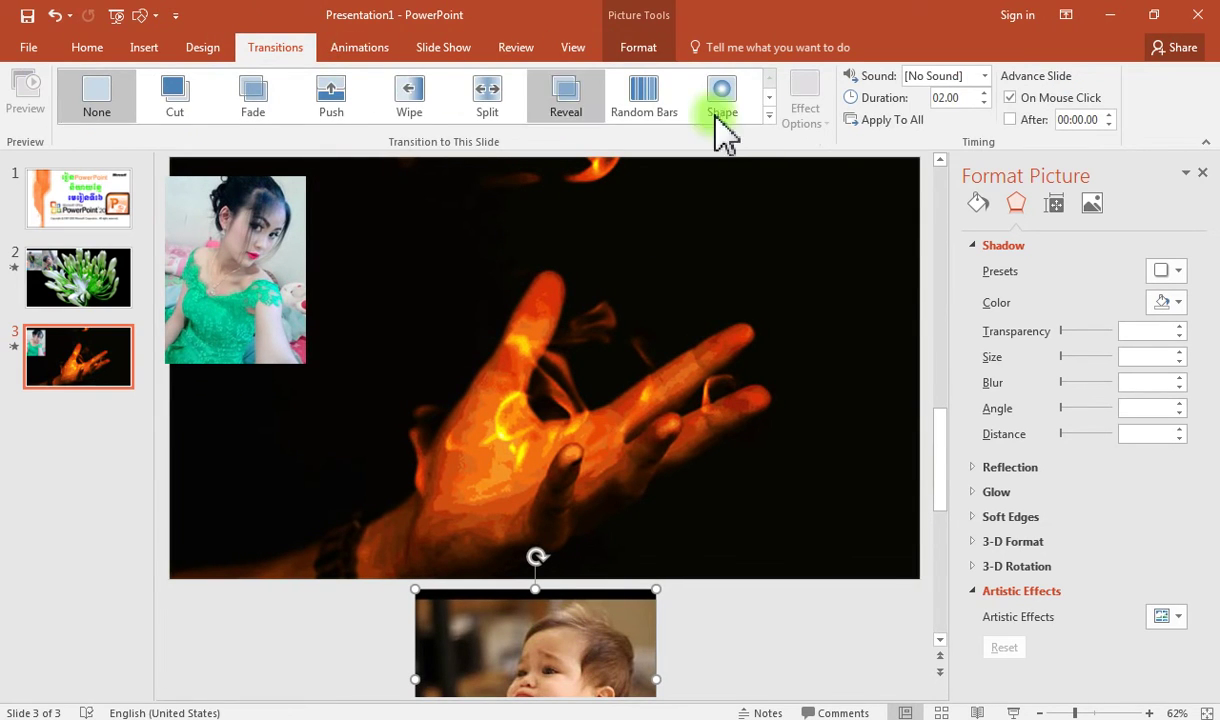
left_click(340, 50)
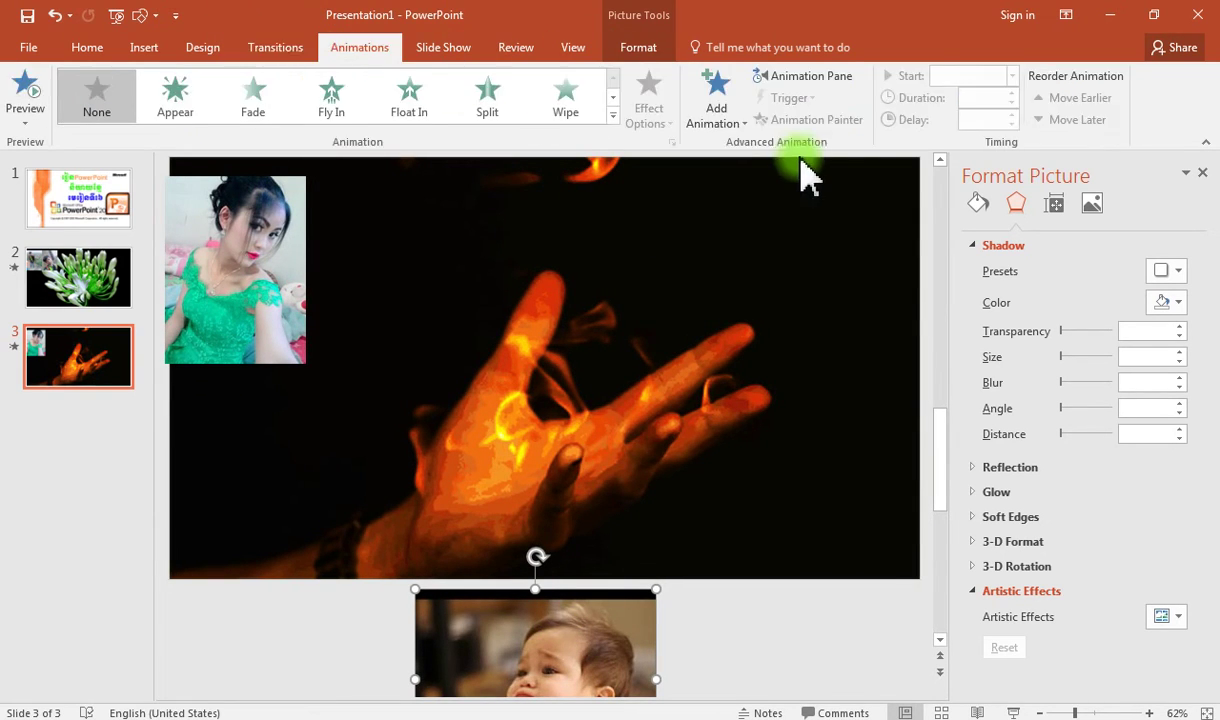
left_click(614, 101)
left_click(614, 101)
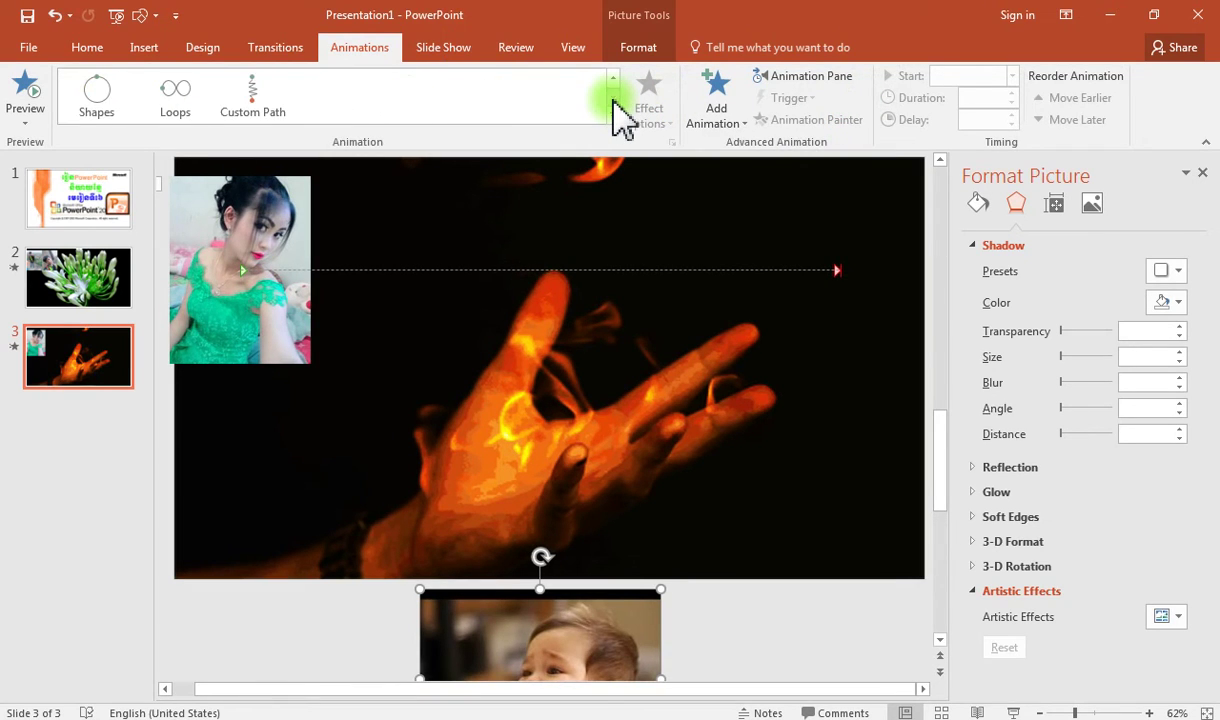
left_click(405, 105)
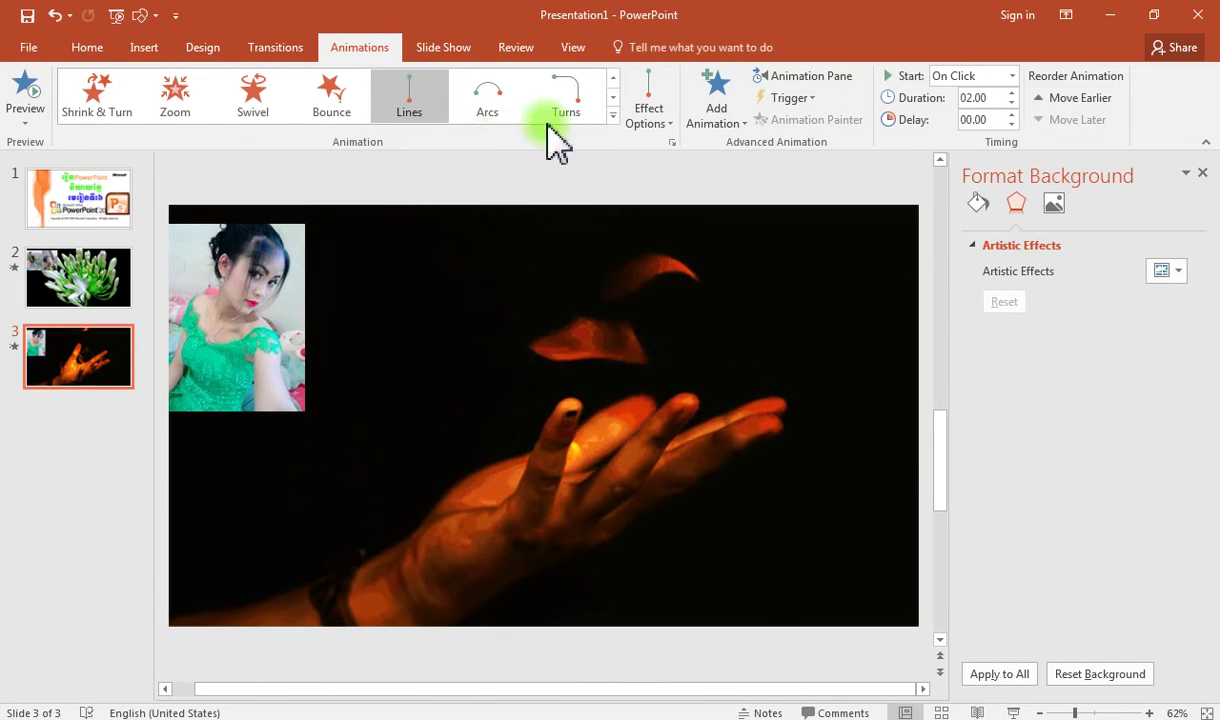
left_click(650, 105)
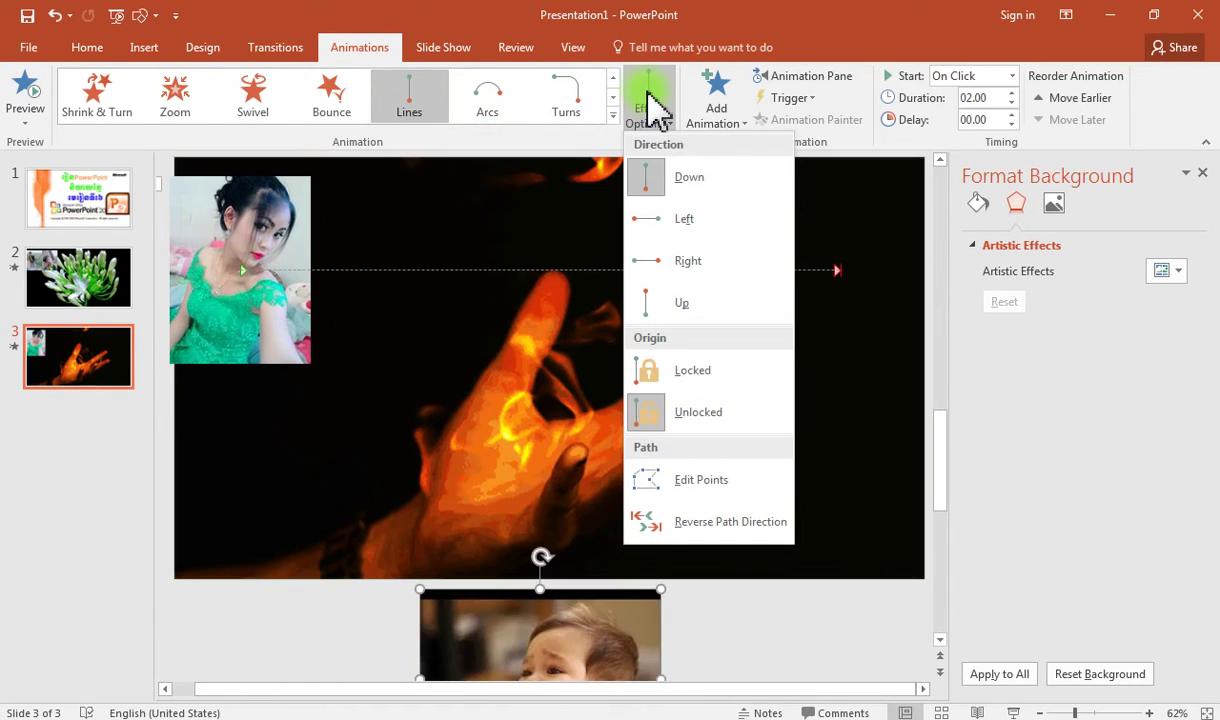
left_click(693, 310)
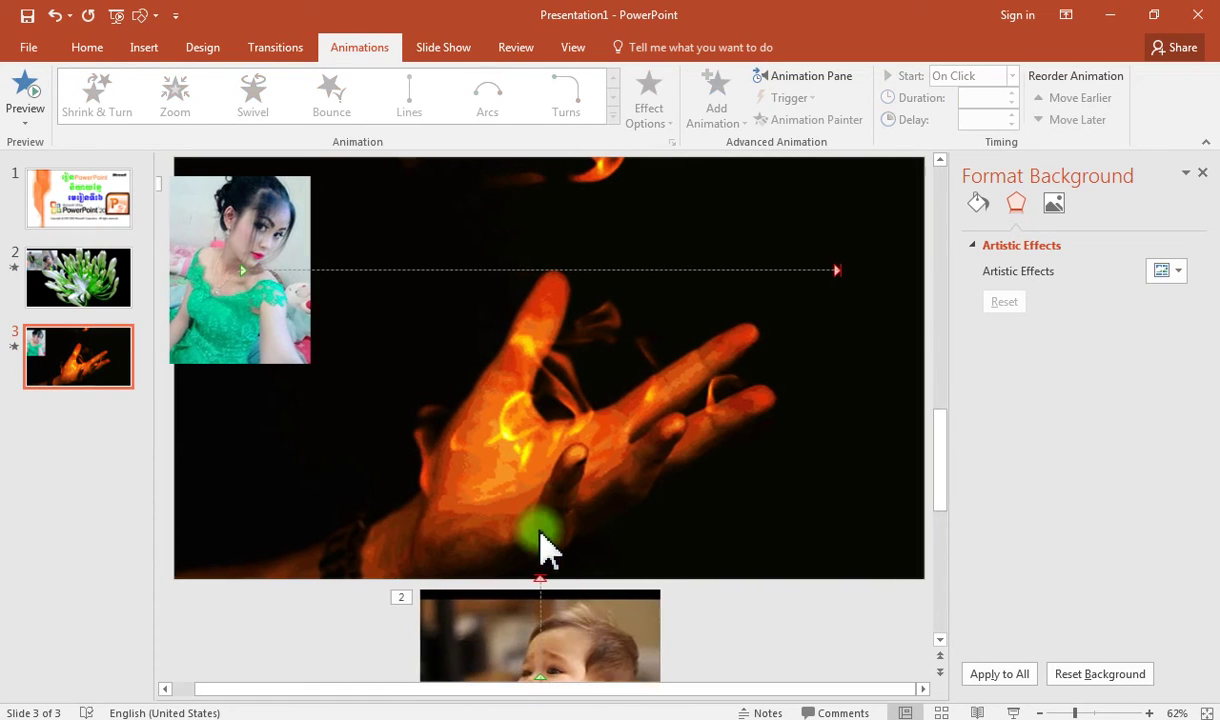
left_click(543, 575)
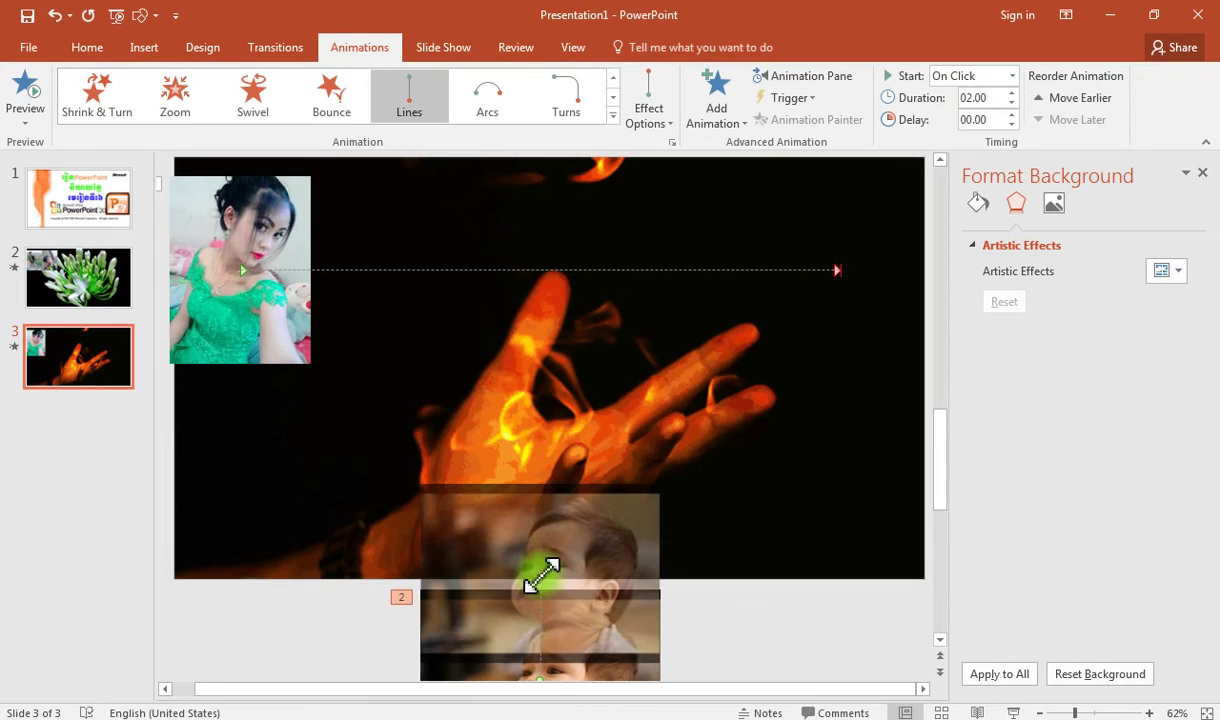
mouse_move(540, 575)
left_mouse_down()
mouse_move(536, 228)
mouse_move(541, 270)
left_mouse_up()
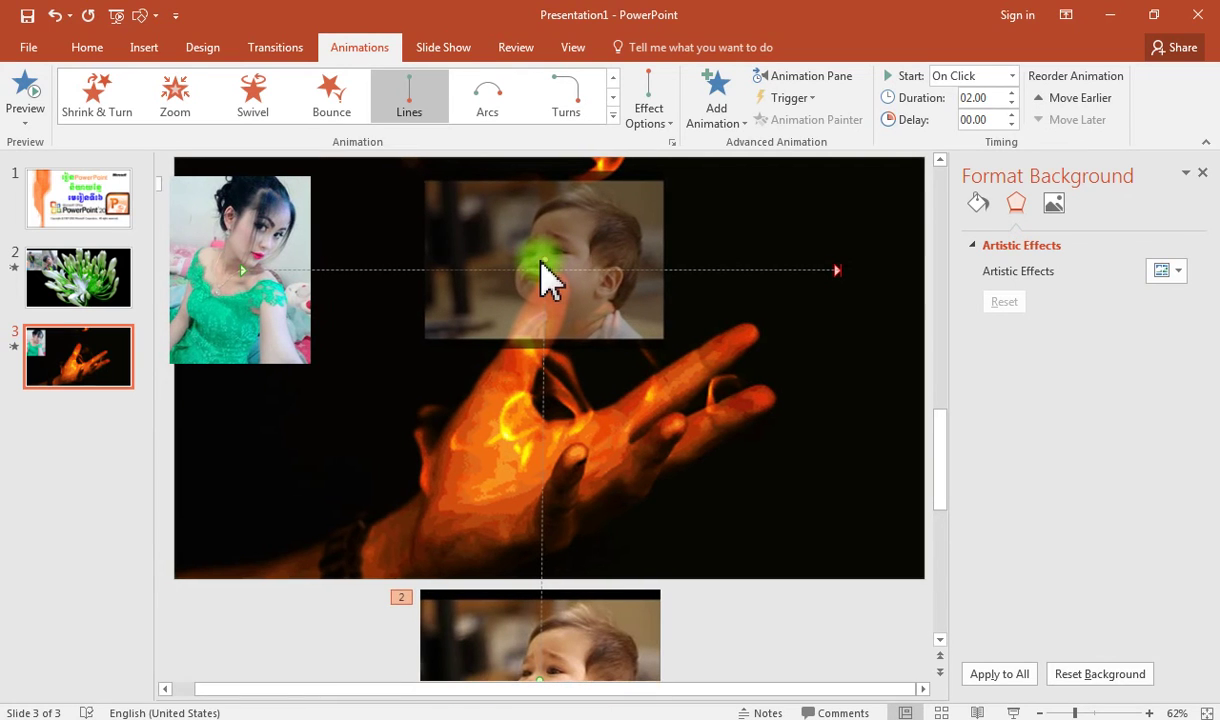
Step: Preview slide 3's animations, then select slide 2 and show the Slide Show options
left_click(33, 110)
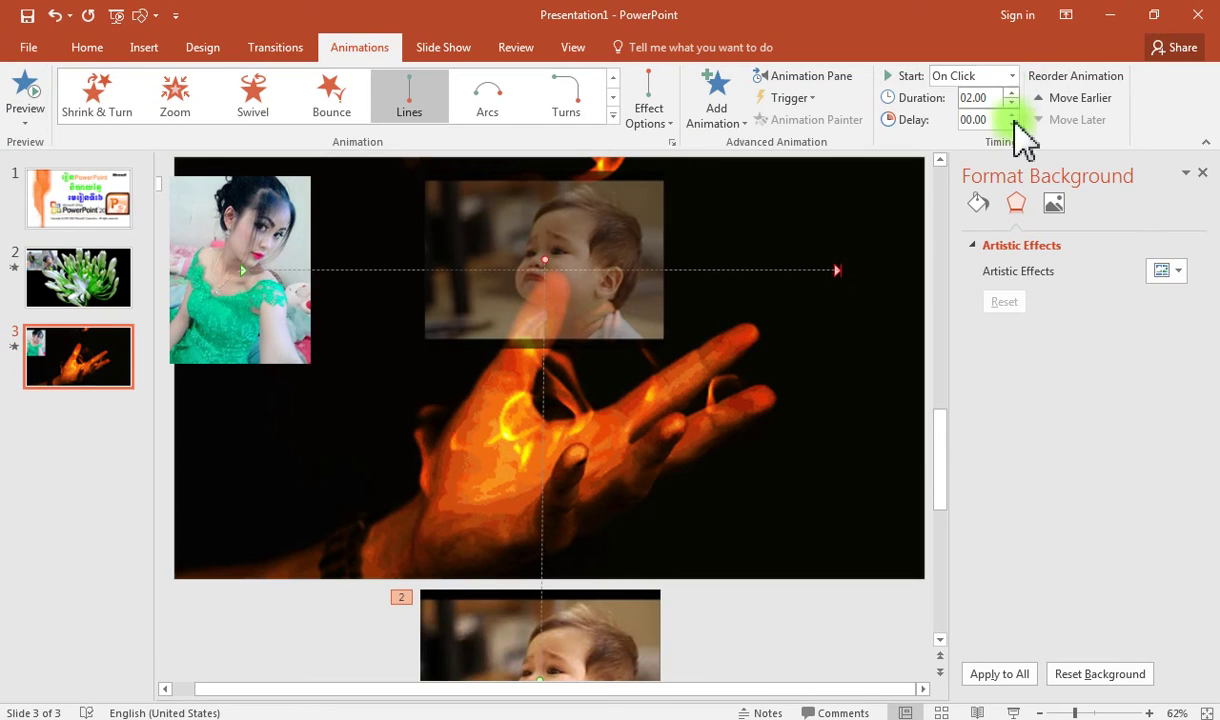
left_click(80, 215)
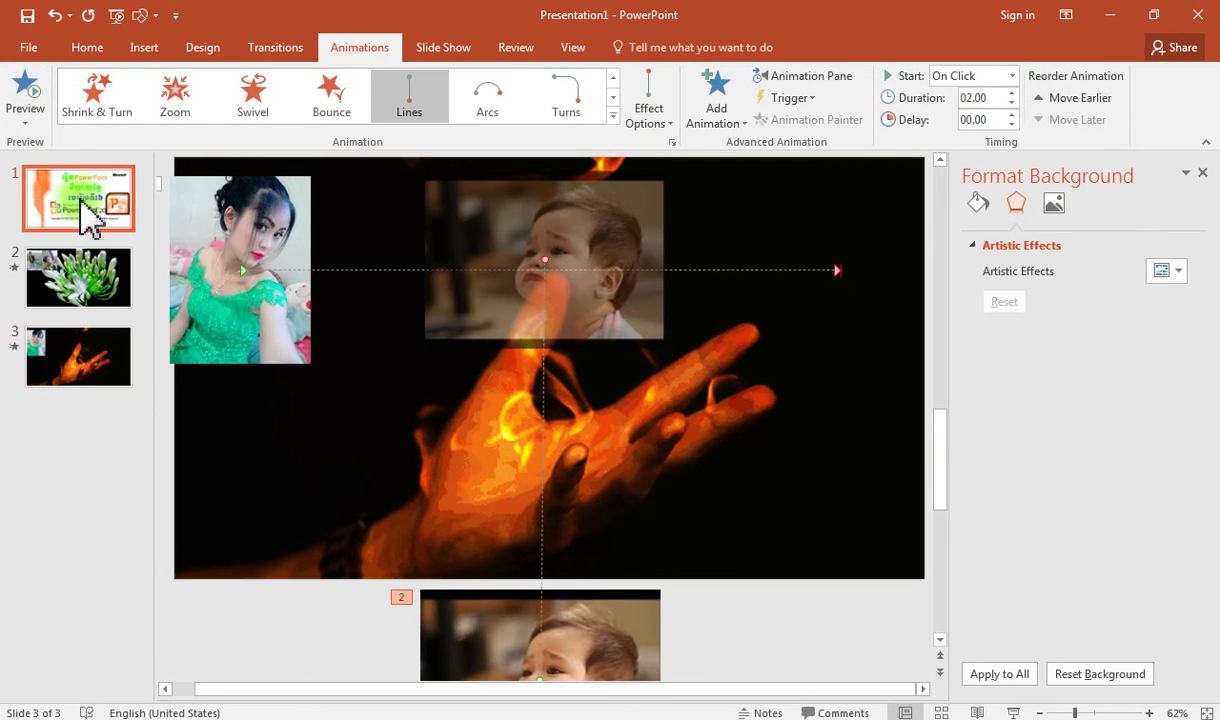
left_click(97, 312)
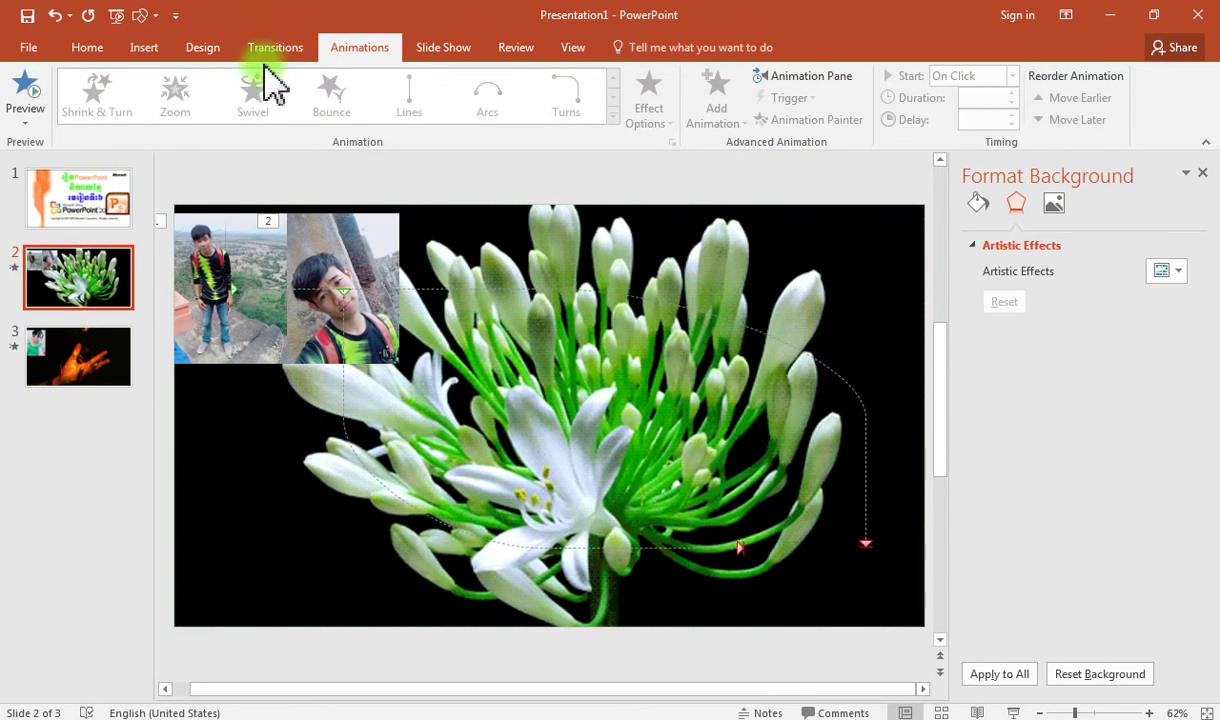
left_click(443, 47)
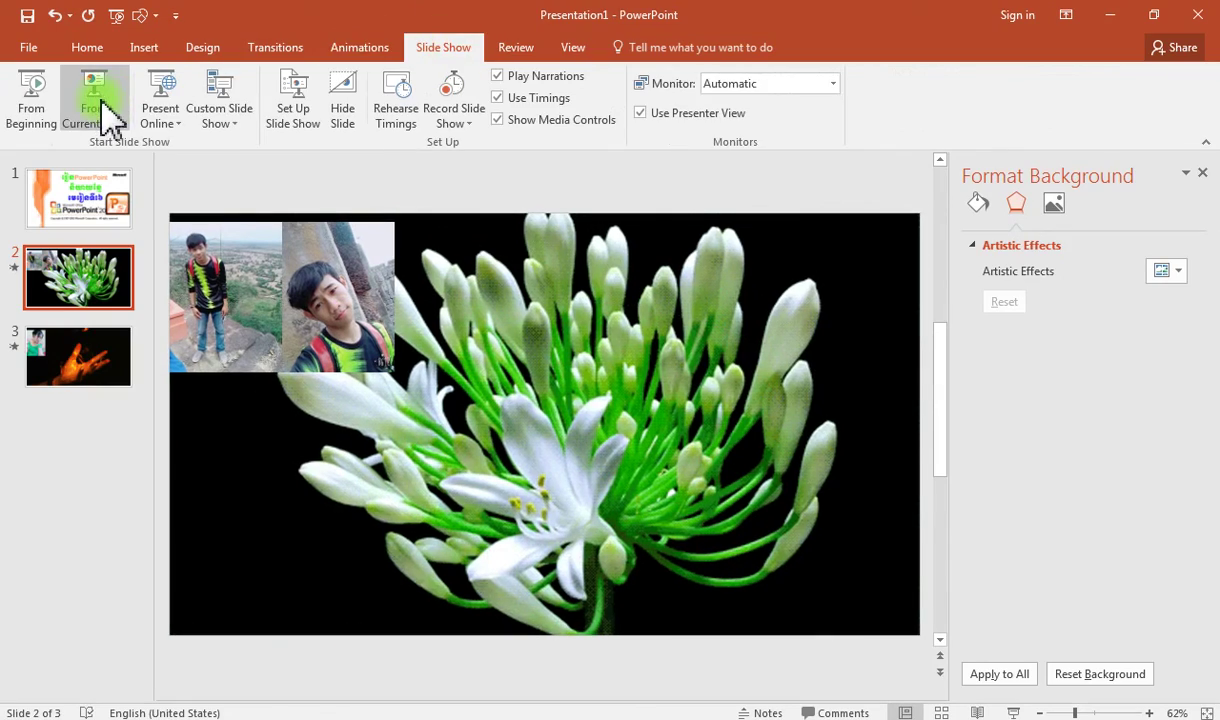
Step: Play the slide show from slide 2 through the end, then return to slide 1
left_click(111, 121)
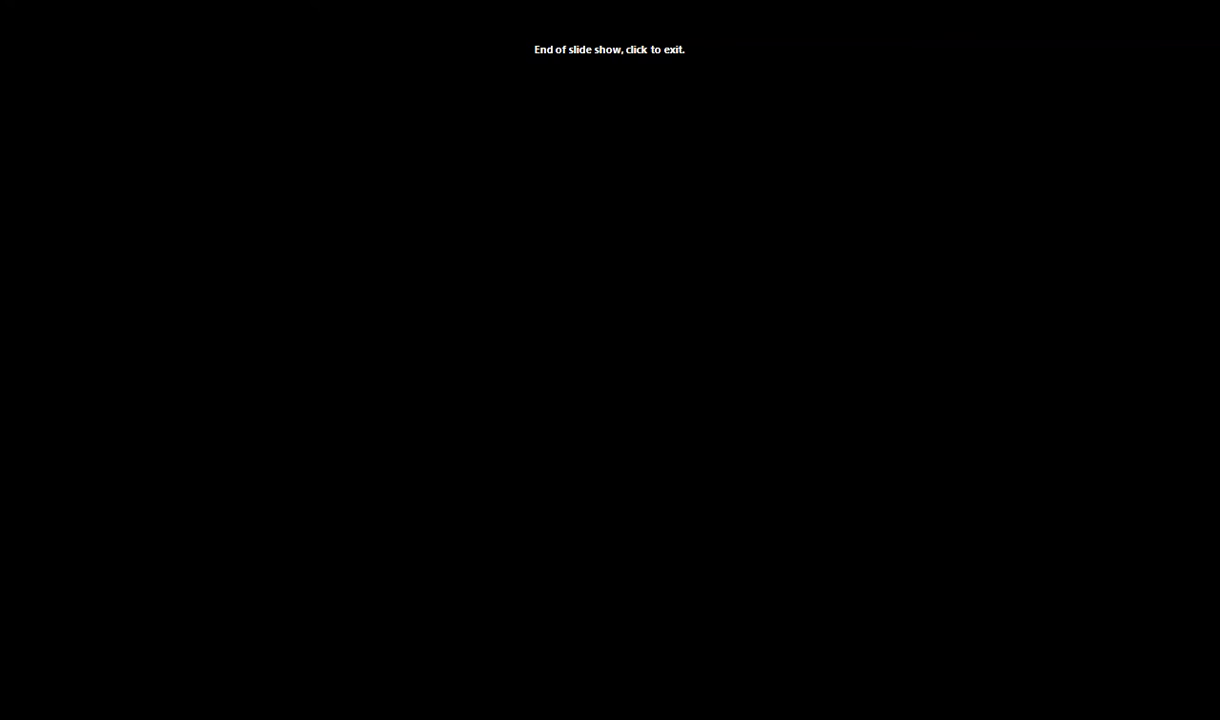
left_click(100, 110)
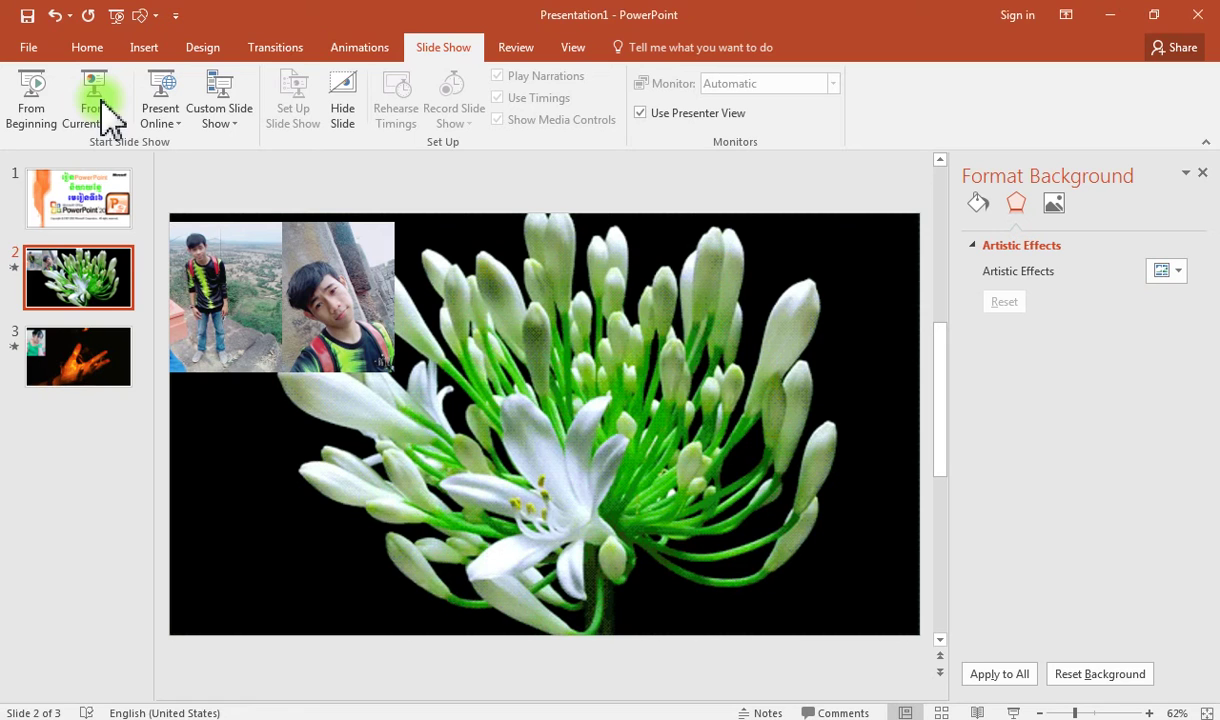
left_click(90, 213)
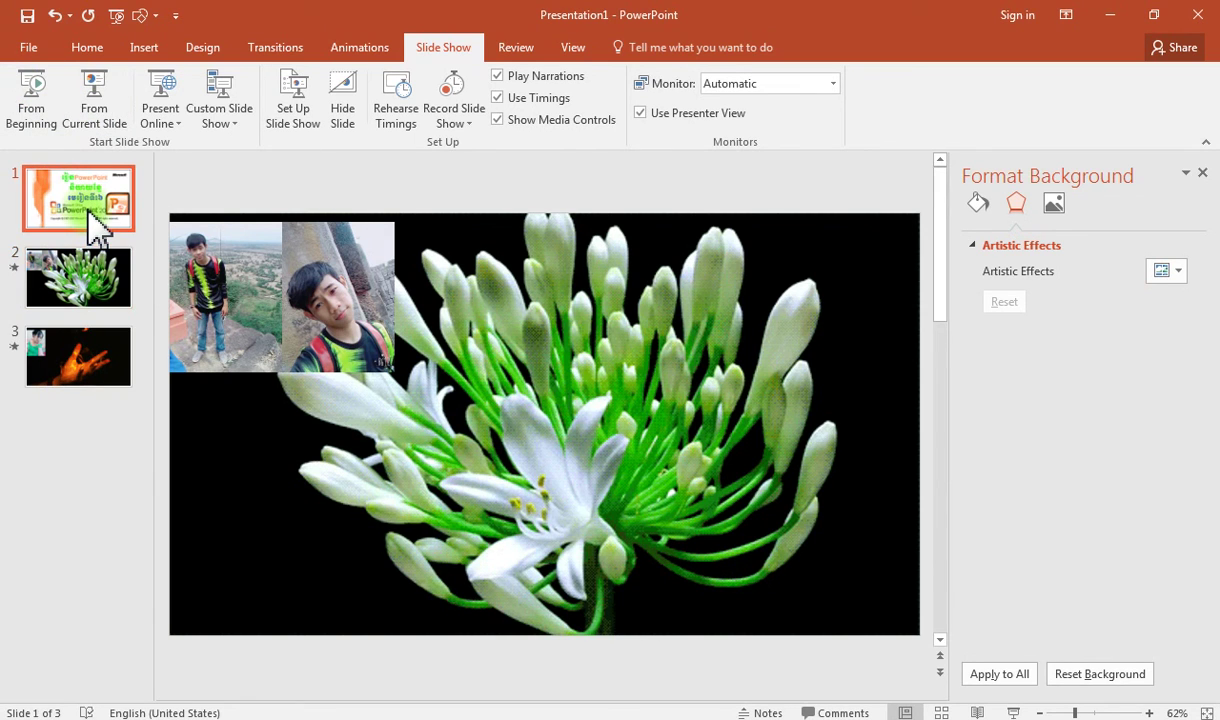